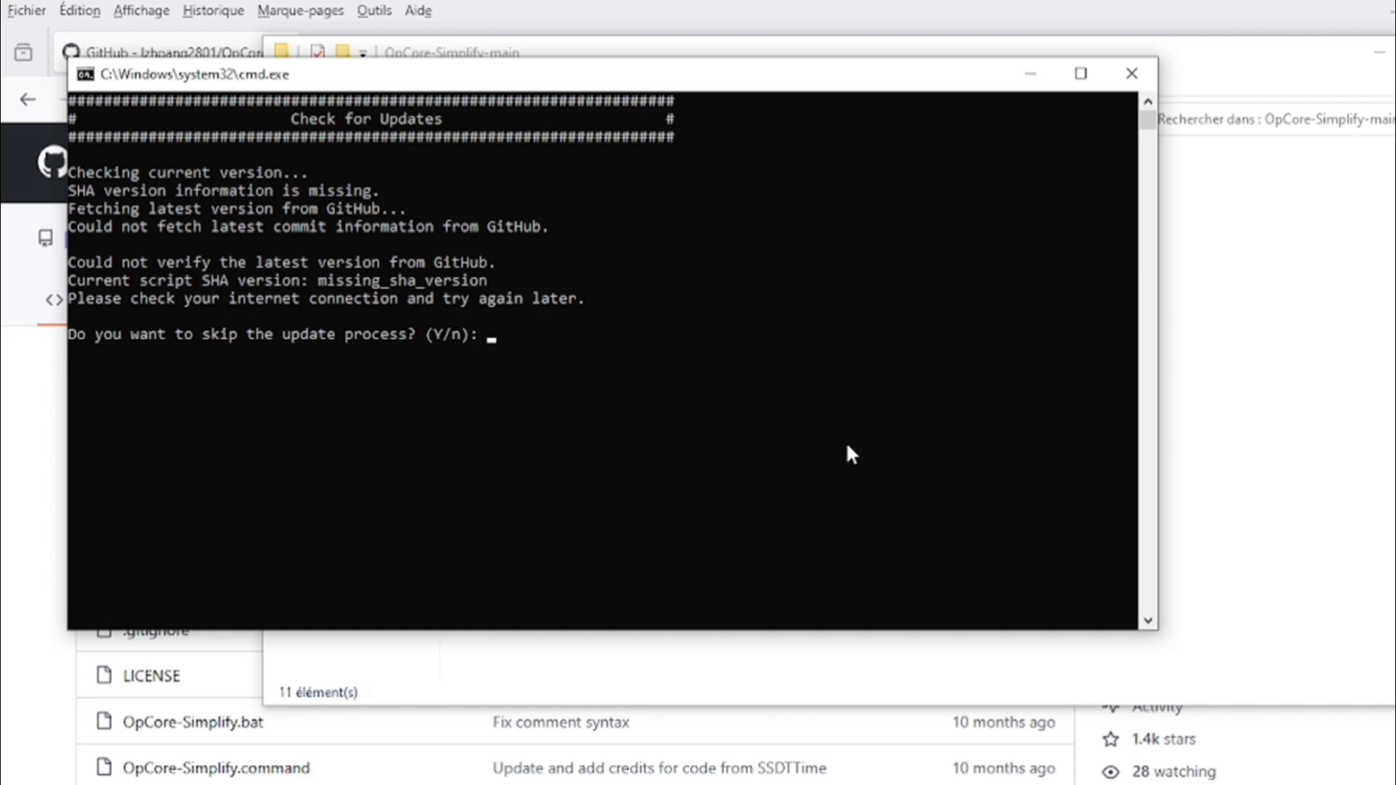
- Answer Y to skip the update process
left_click(518, 335)
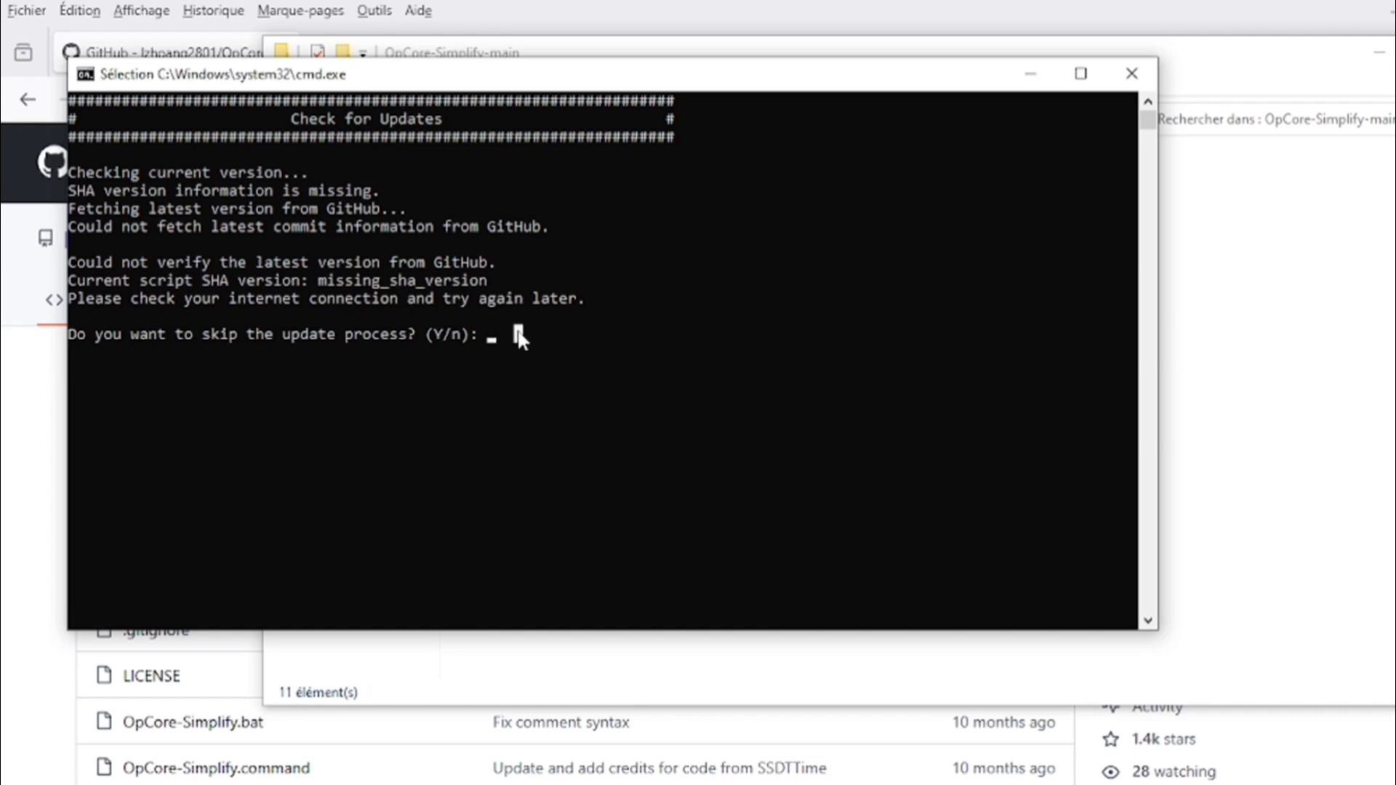
type("Y")
key("Return")
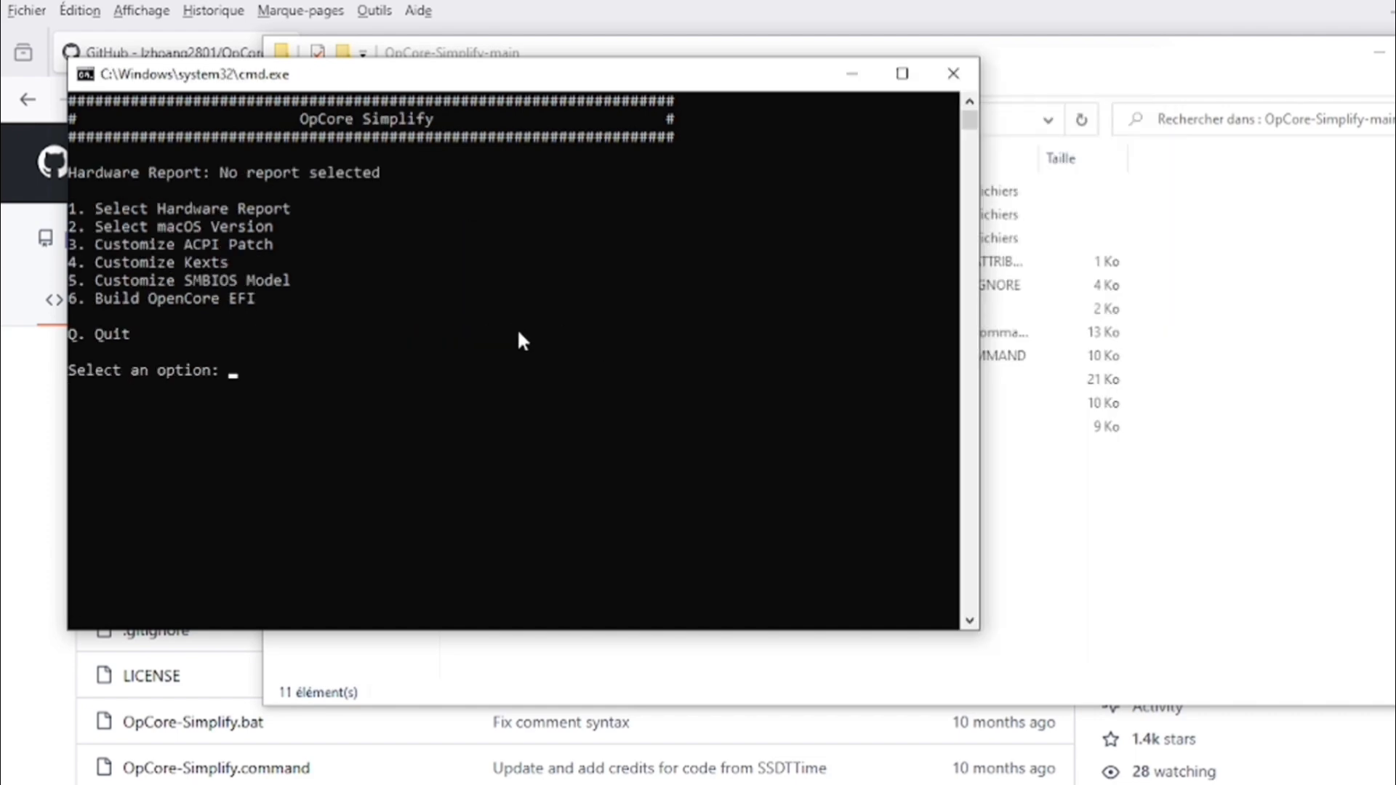
- Choose option 1, Select Hardware Report, from the main menu
left_click(295, 208)
left_click_drag(154, 212, 115, 211)
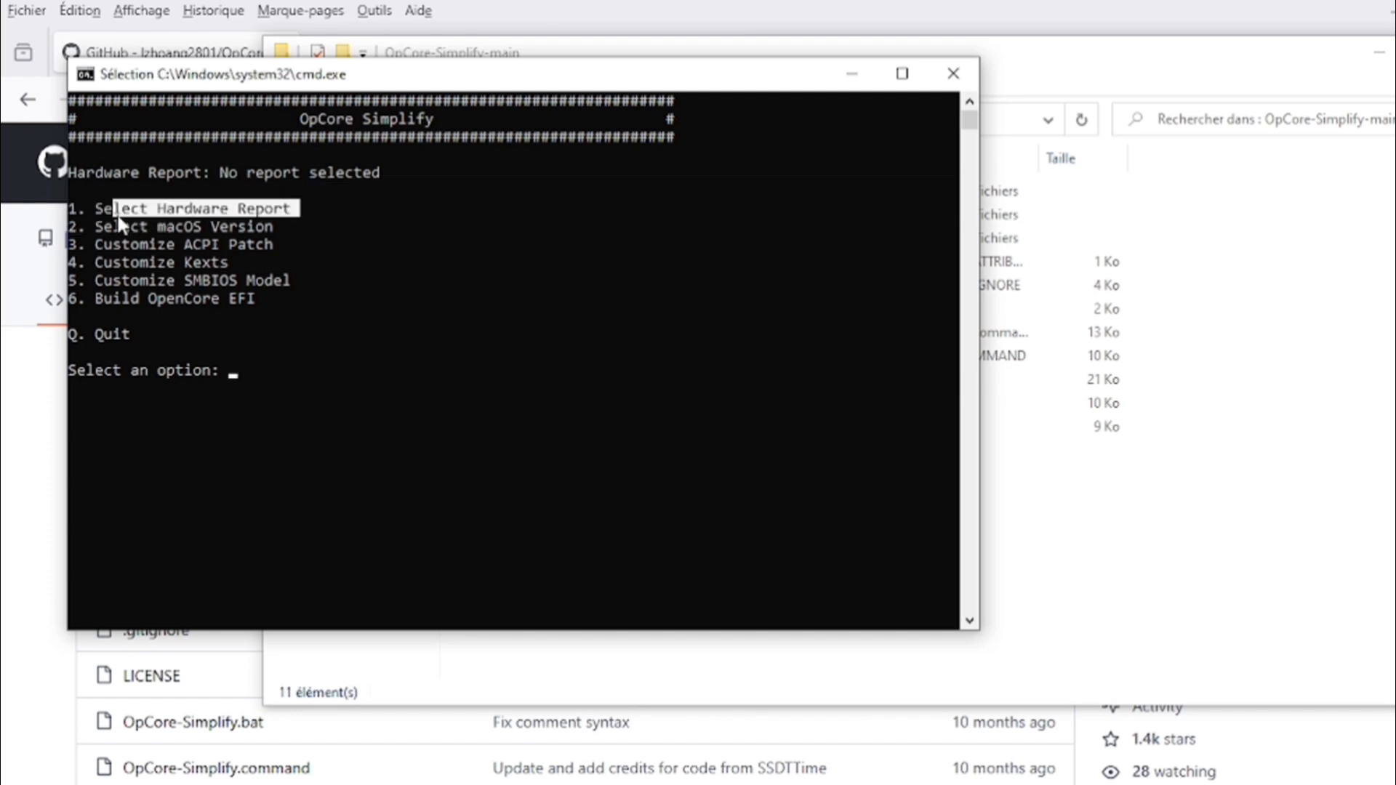
left_click(249, 358)
type("1")
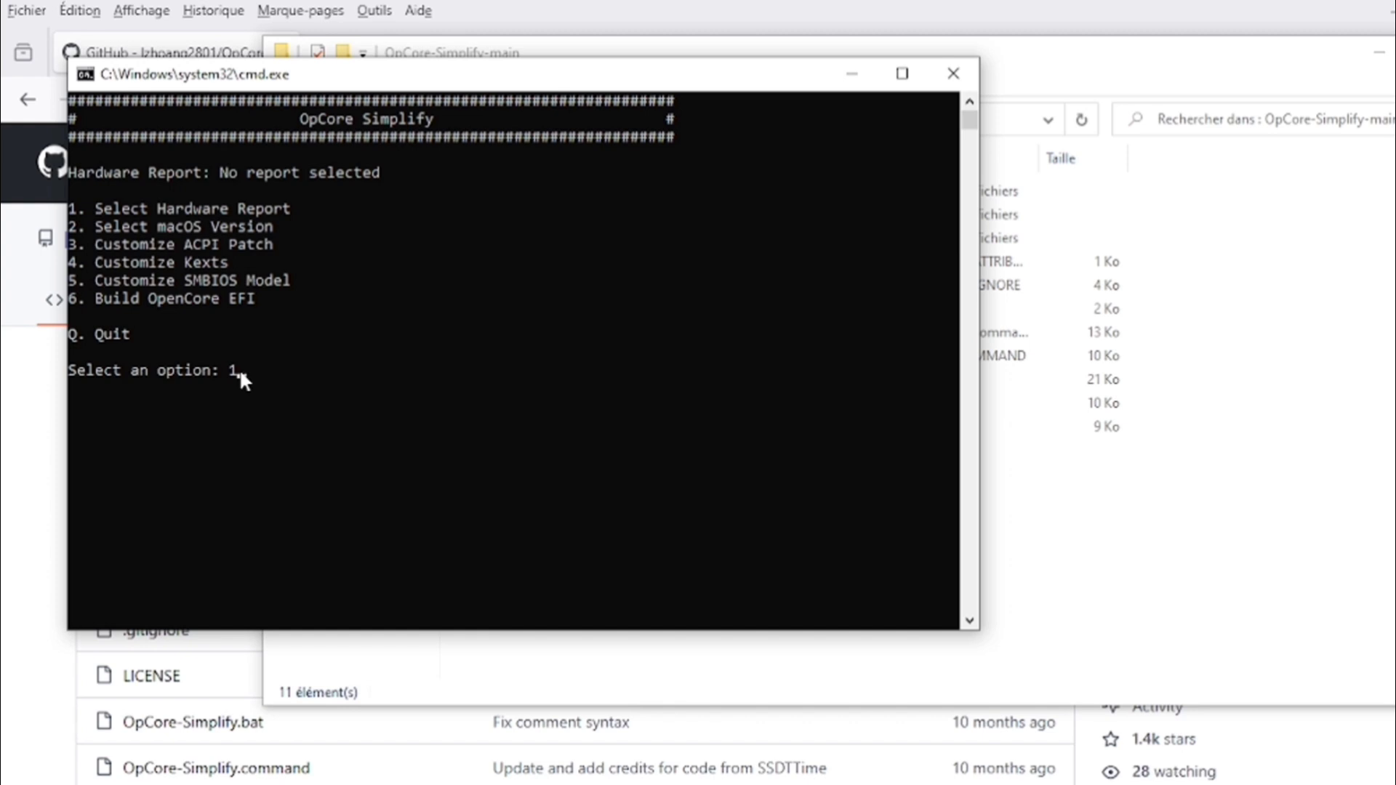
key("Return")
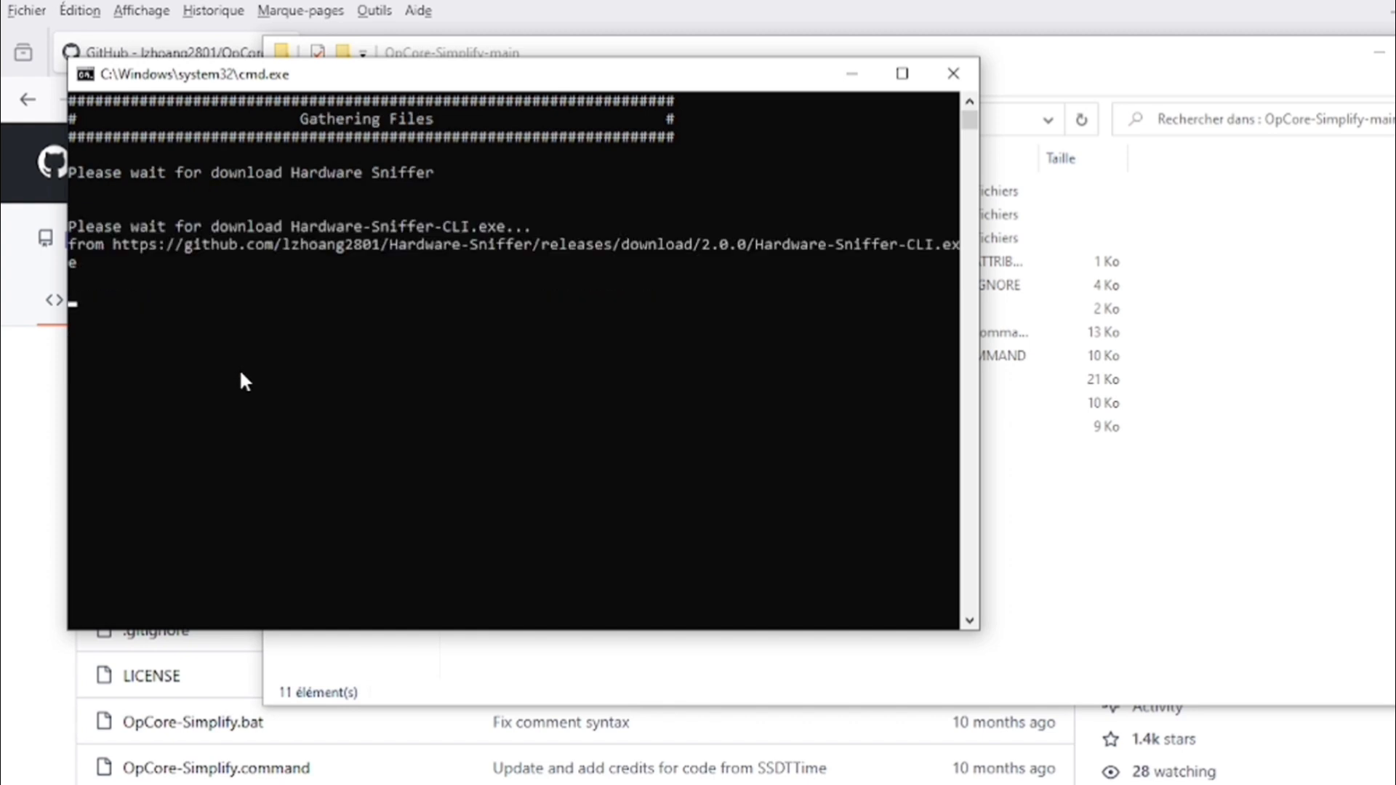
- Export a new hardware report with option E
left_click(581, 352)
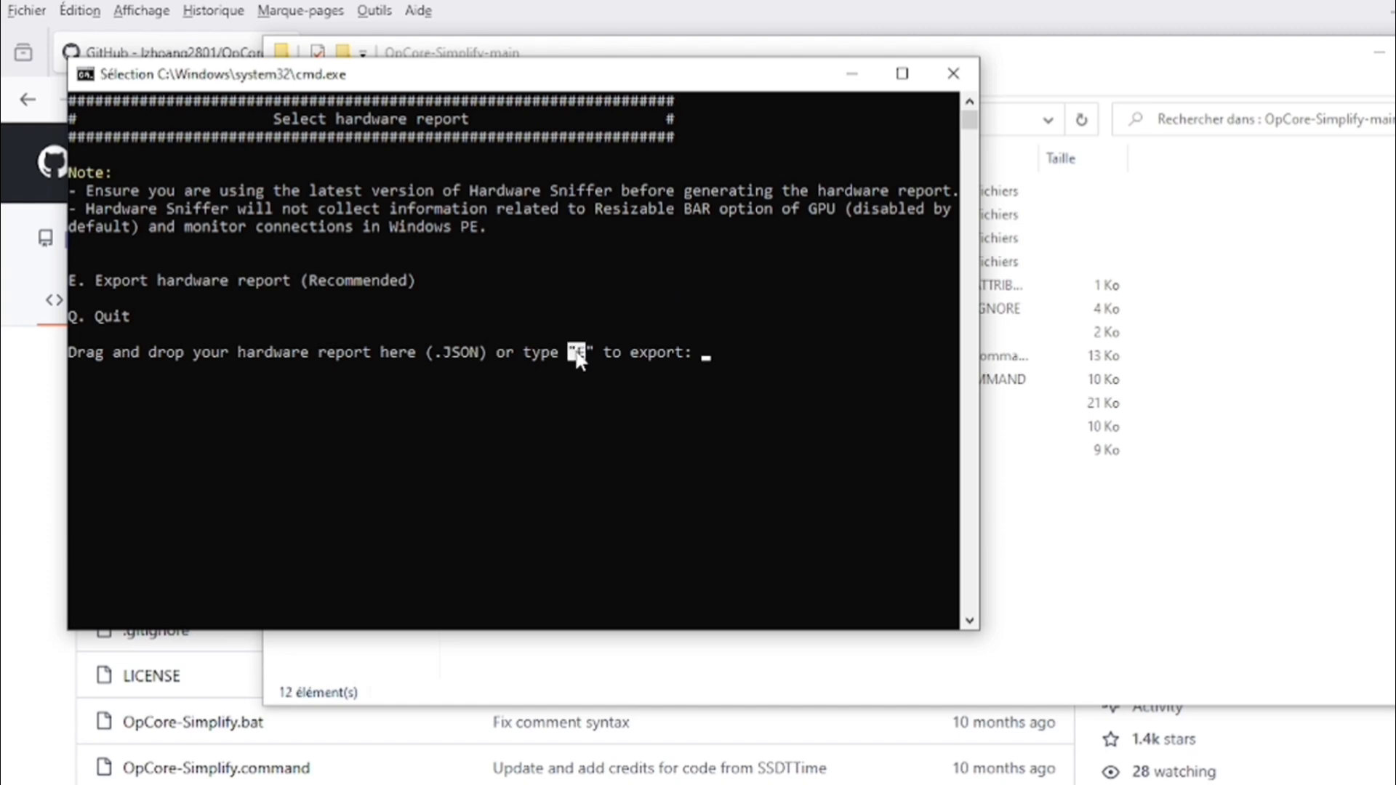
left_click(724, 353)
type("E")
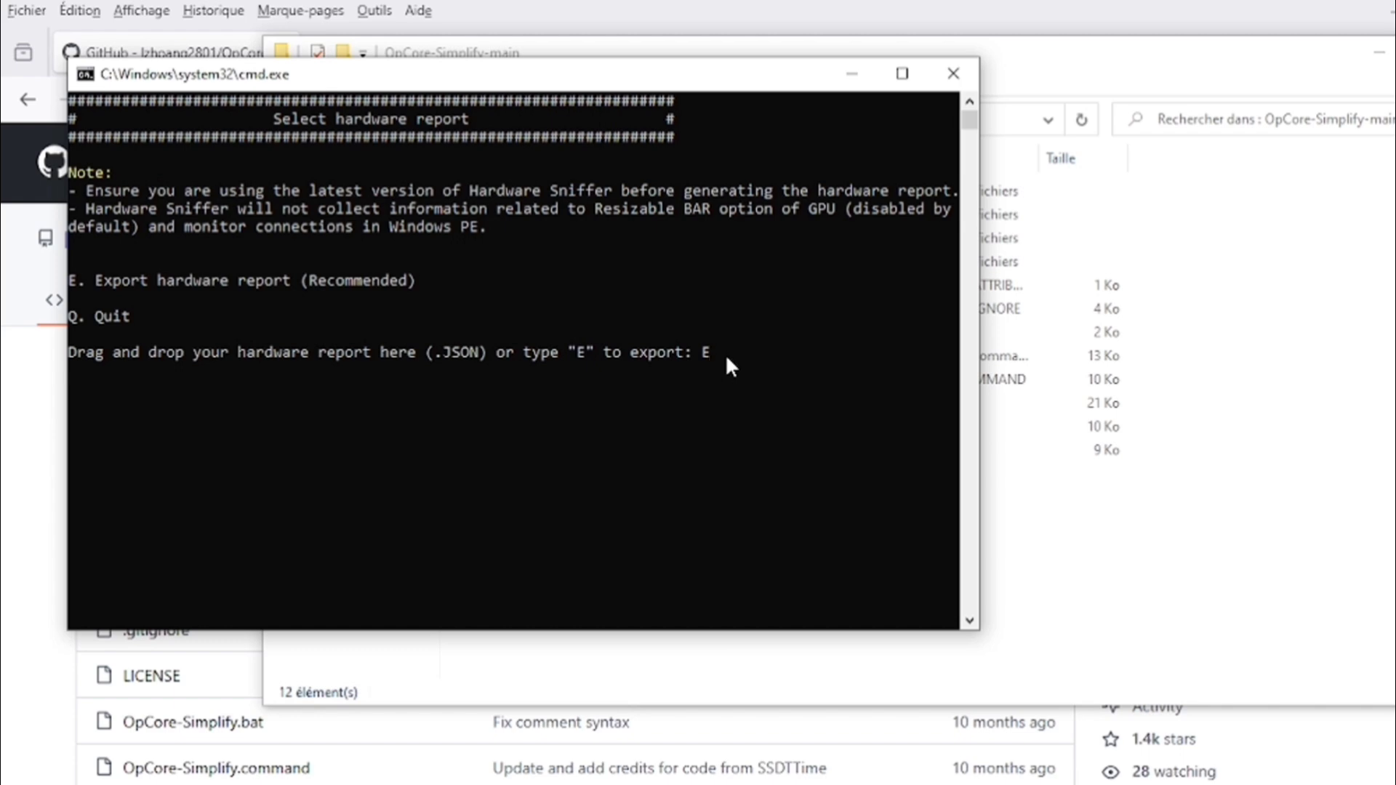
key("Return")
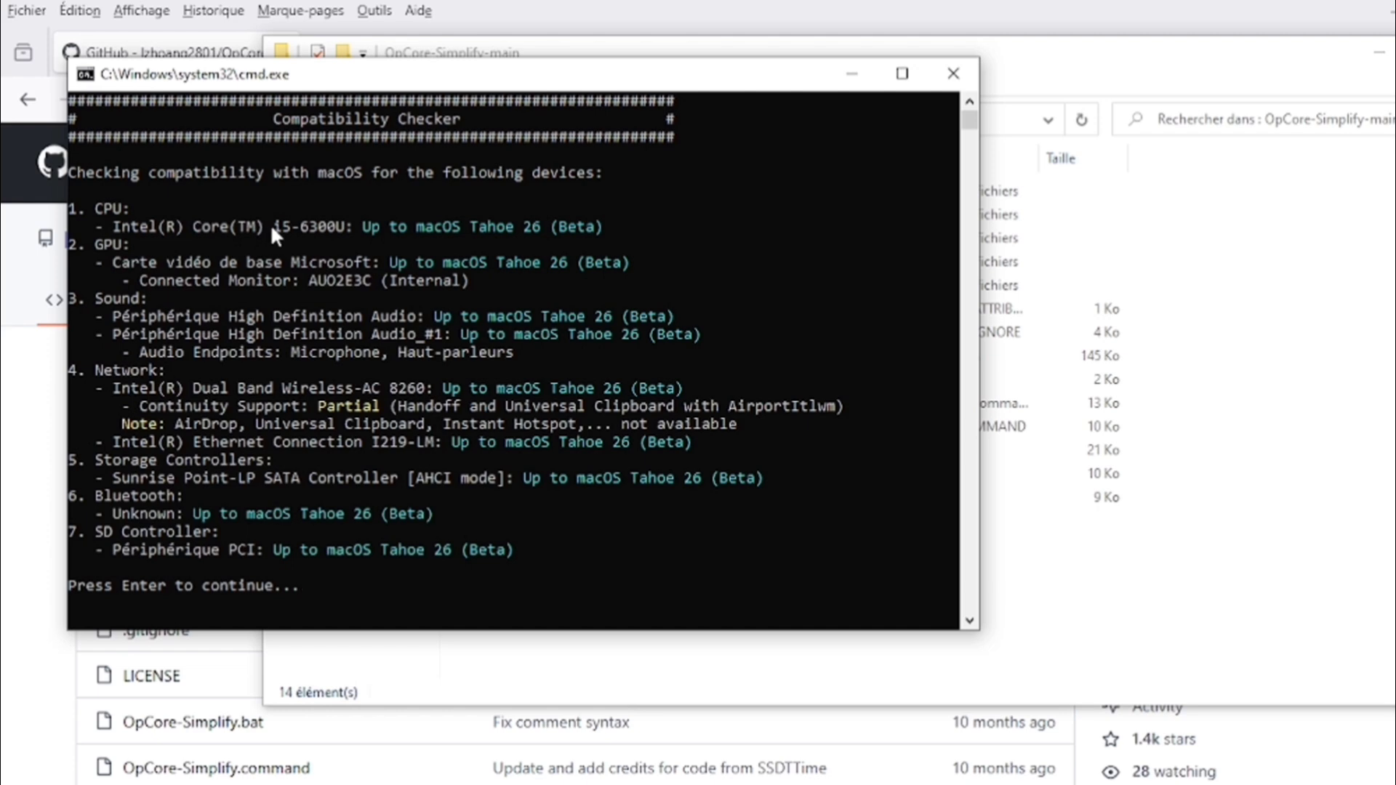
- Review the macOS compatibility of the CPU, GPU, sound and network devices, and continue to the version selection
left_click_drag(272, 226, 193, 226)
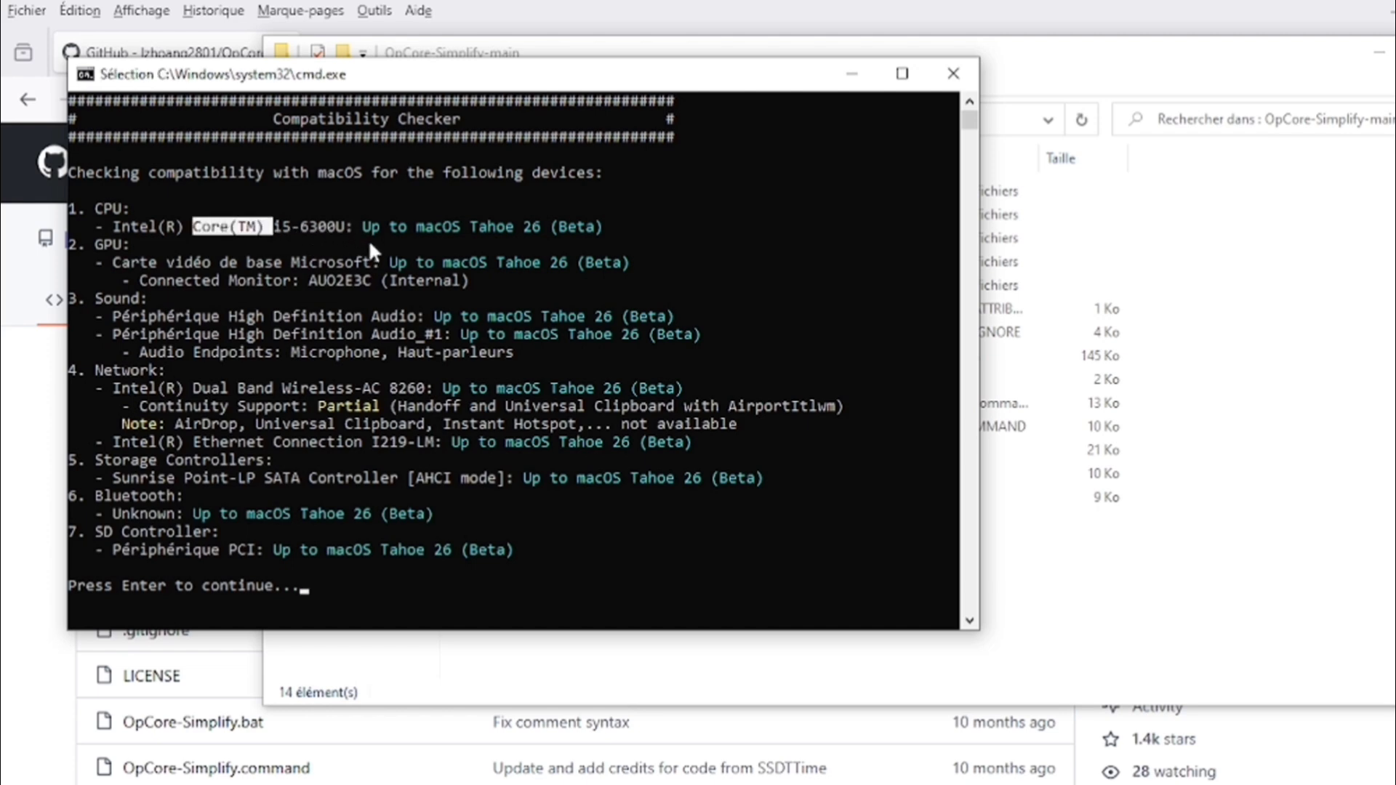
left_click_drag(317, 262, 205, 269)
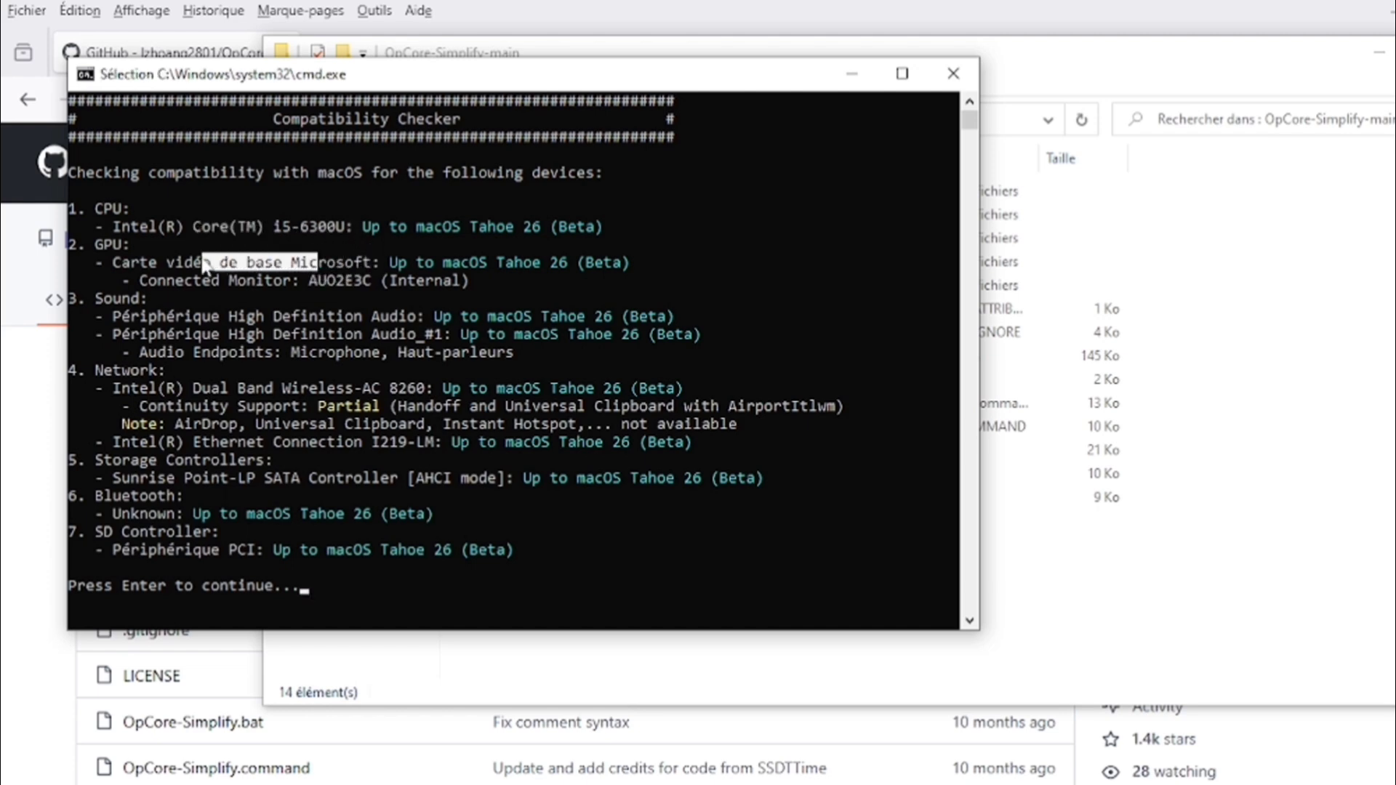
left_click(332, 316)
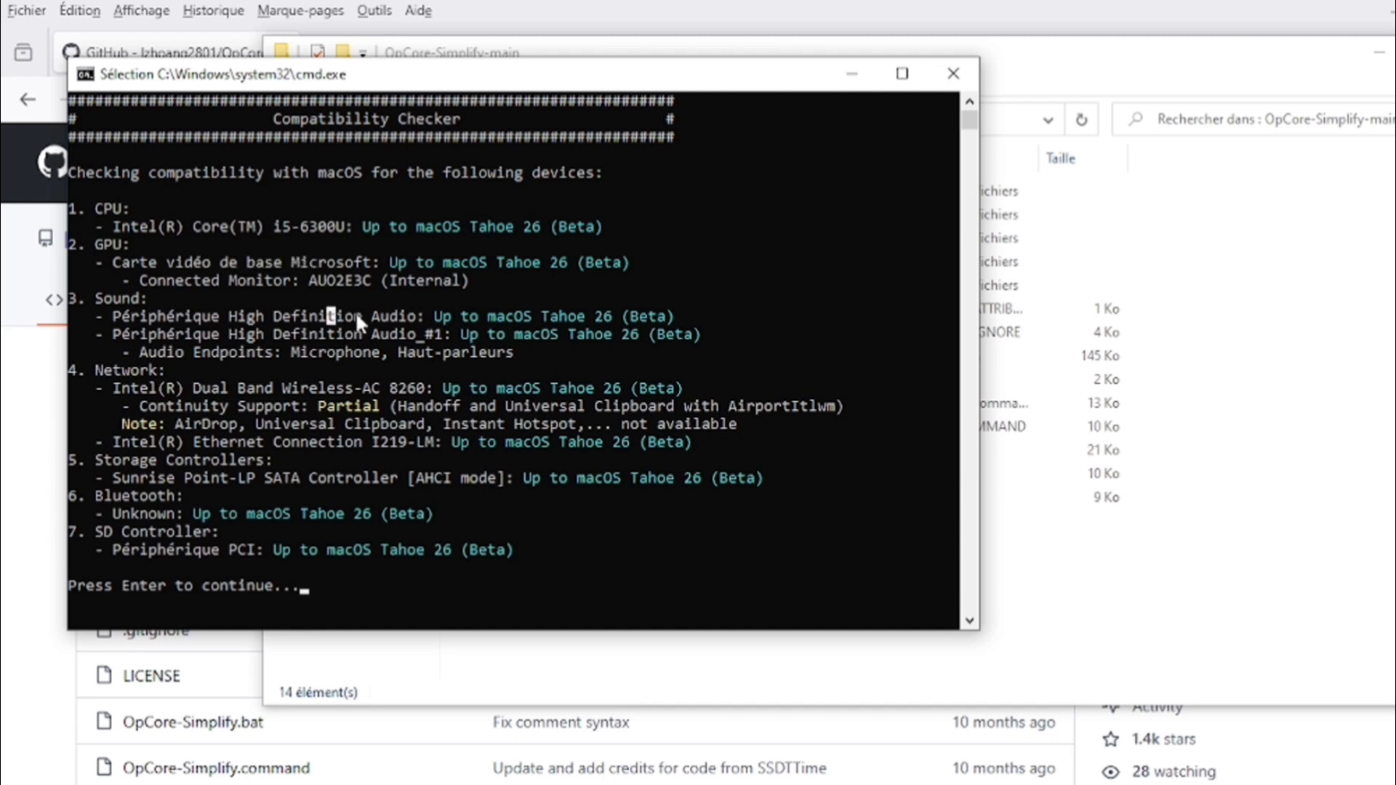
left_click_drag(357, 316, 419, 320)
left_click_drag(291, 386, 375, 392)
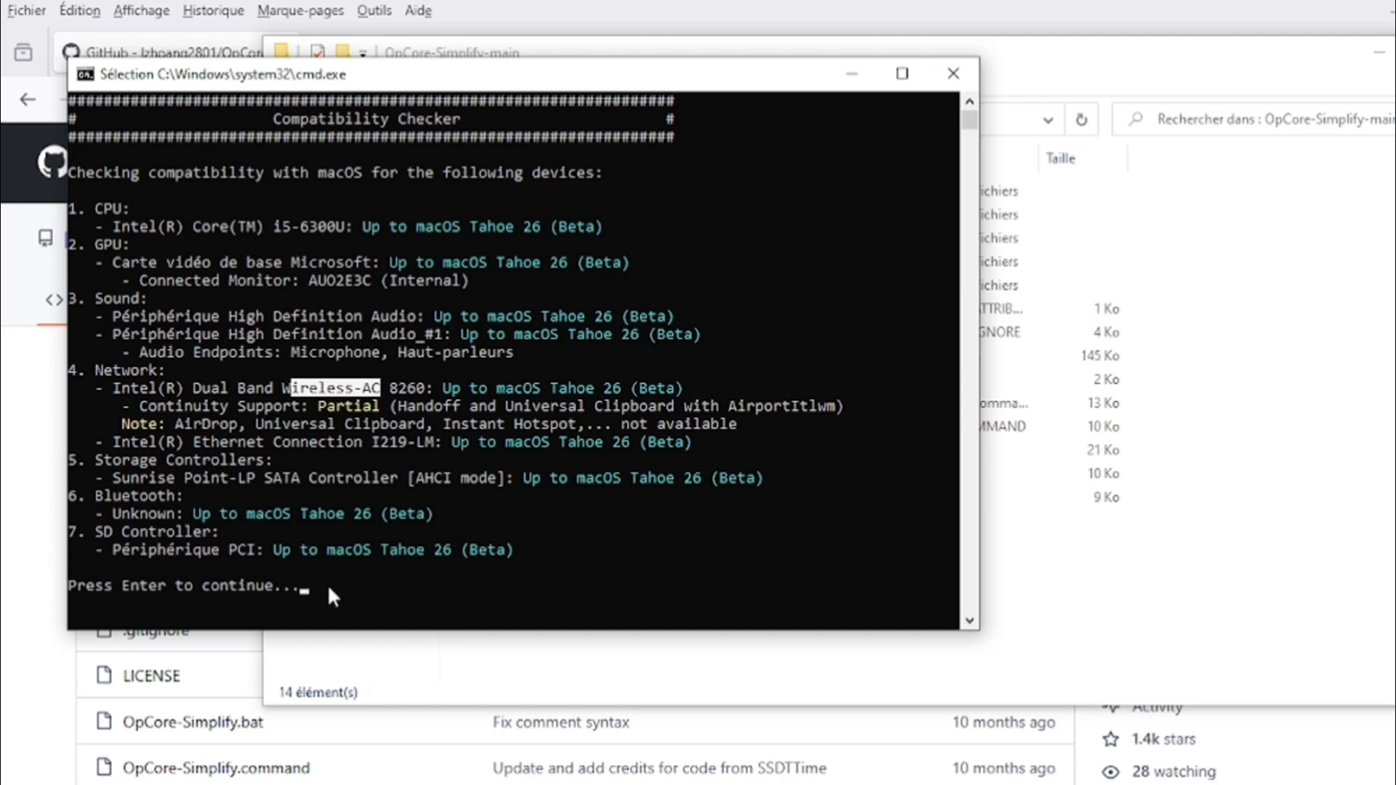
key("Return")
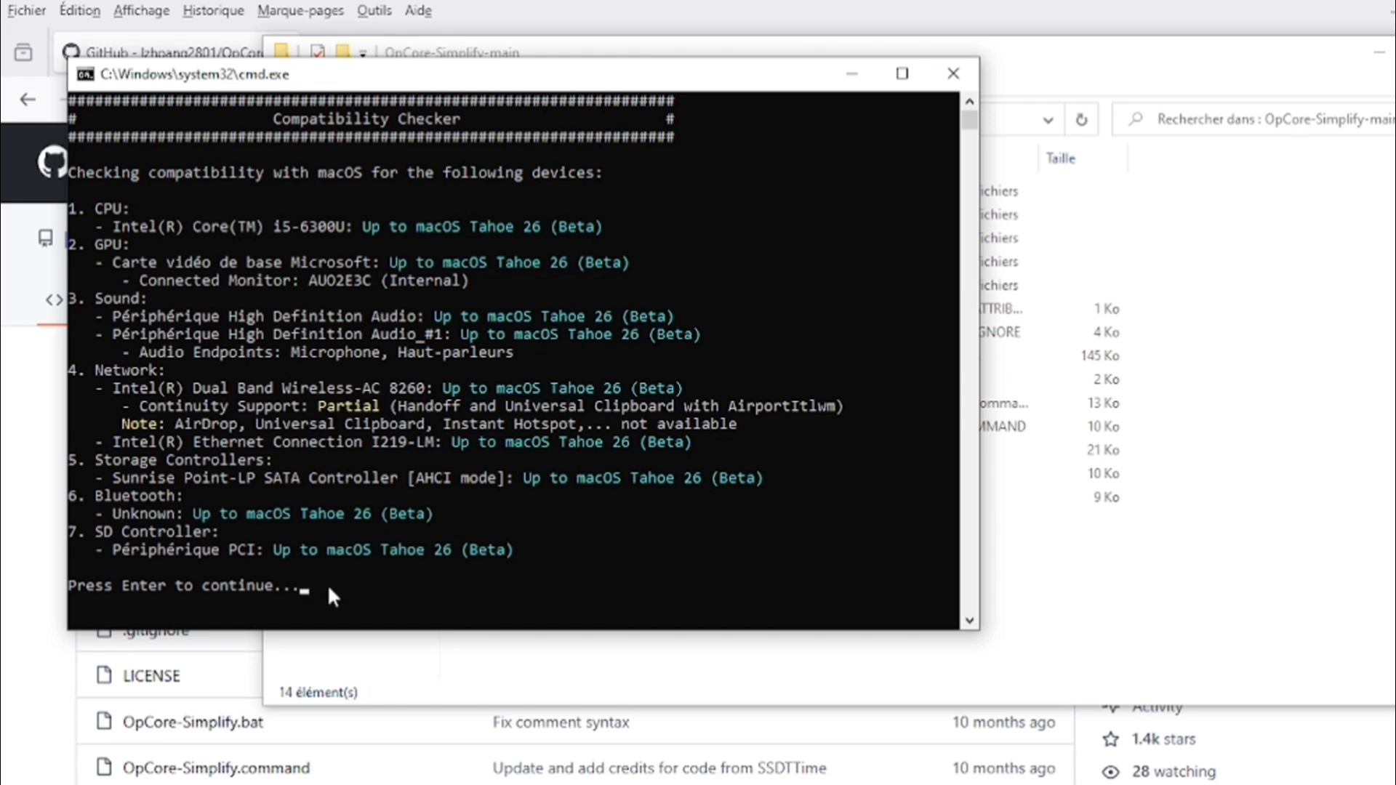
key("Return")
- Select macOS Sequoia 15 as the target version by entering 24
left_click_drag(264, 388, 82, 397)
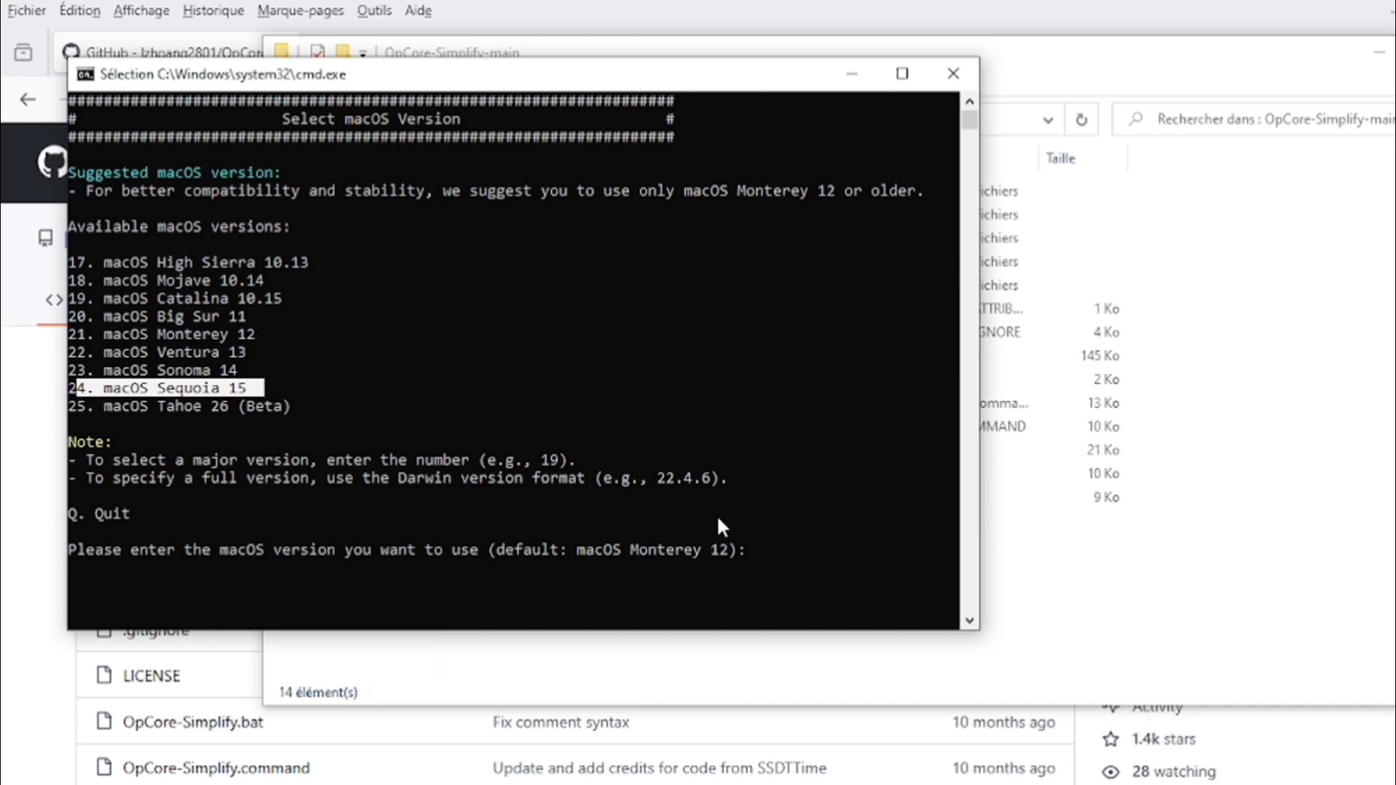
type("2")
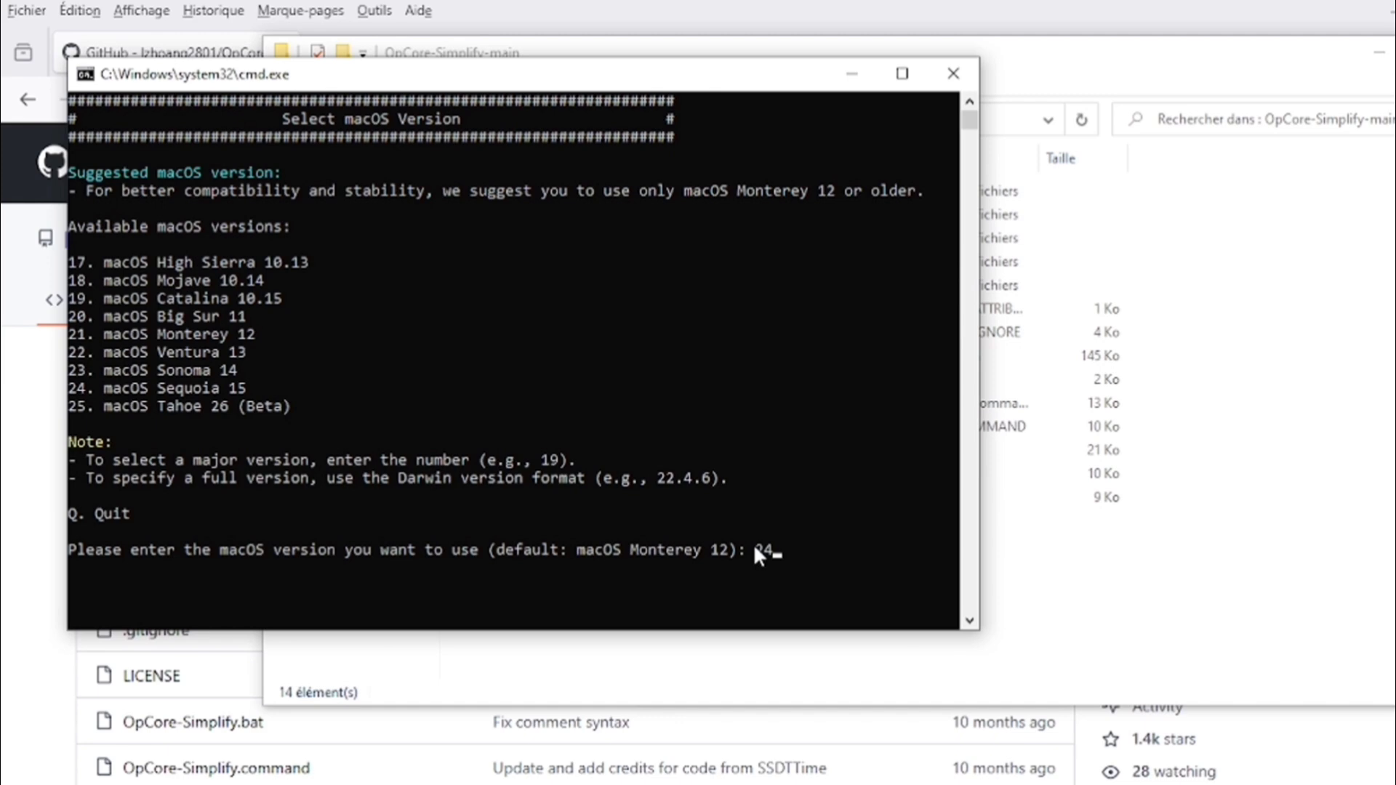
type("4")
key("Return")
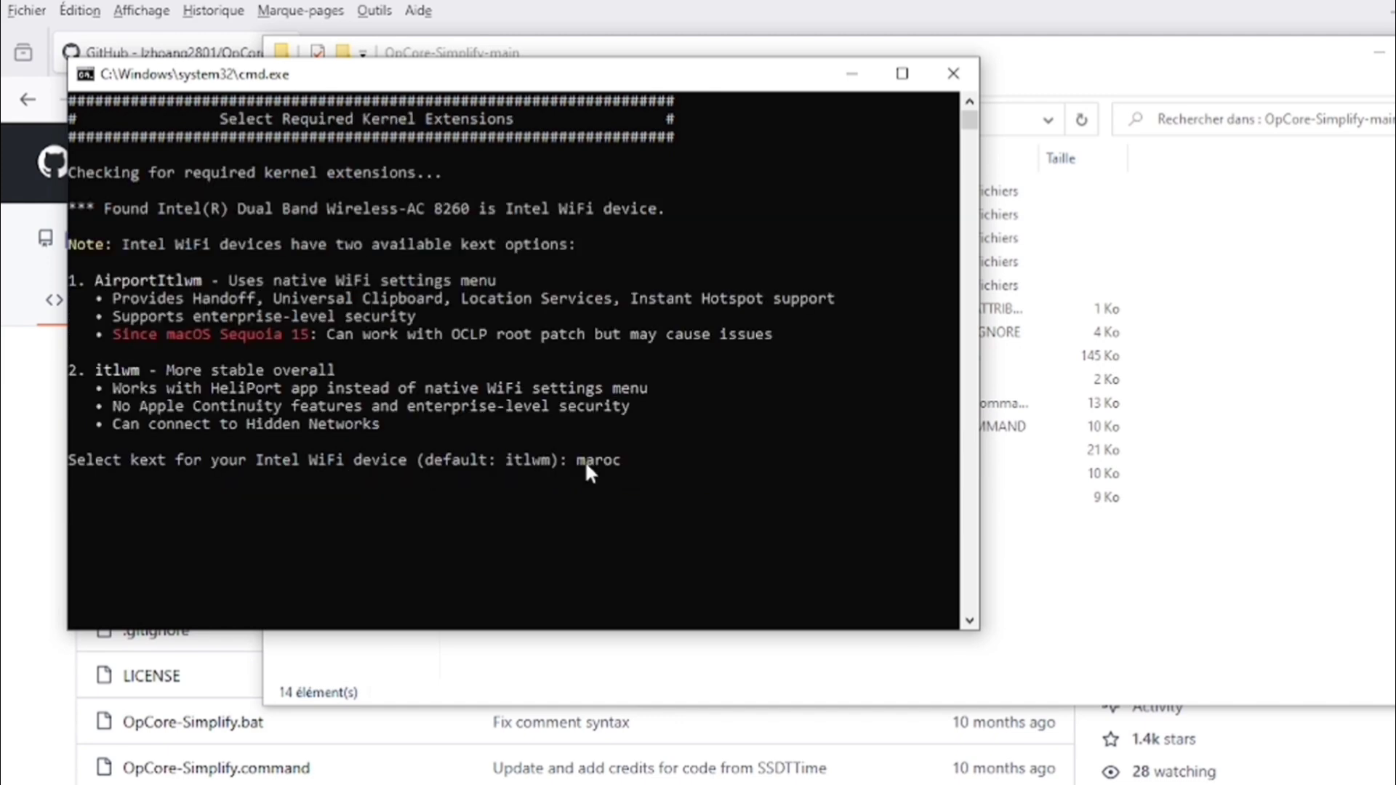
- Enter the Wi-Fi password at the kext selection prompt for the Intel WiFi device
key("Return")
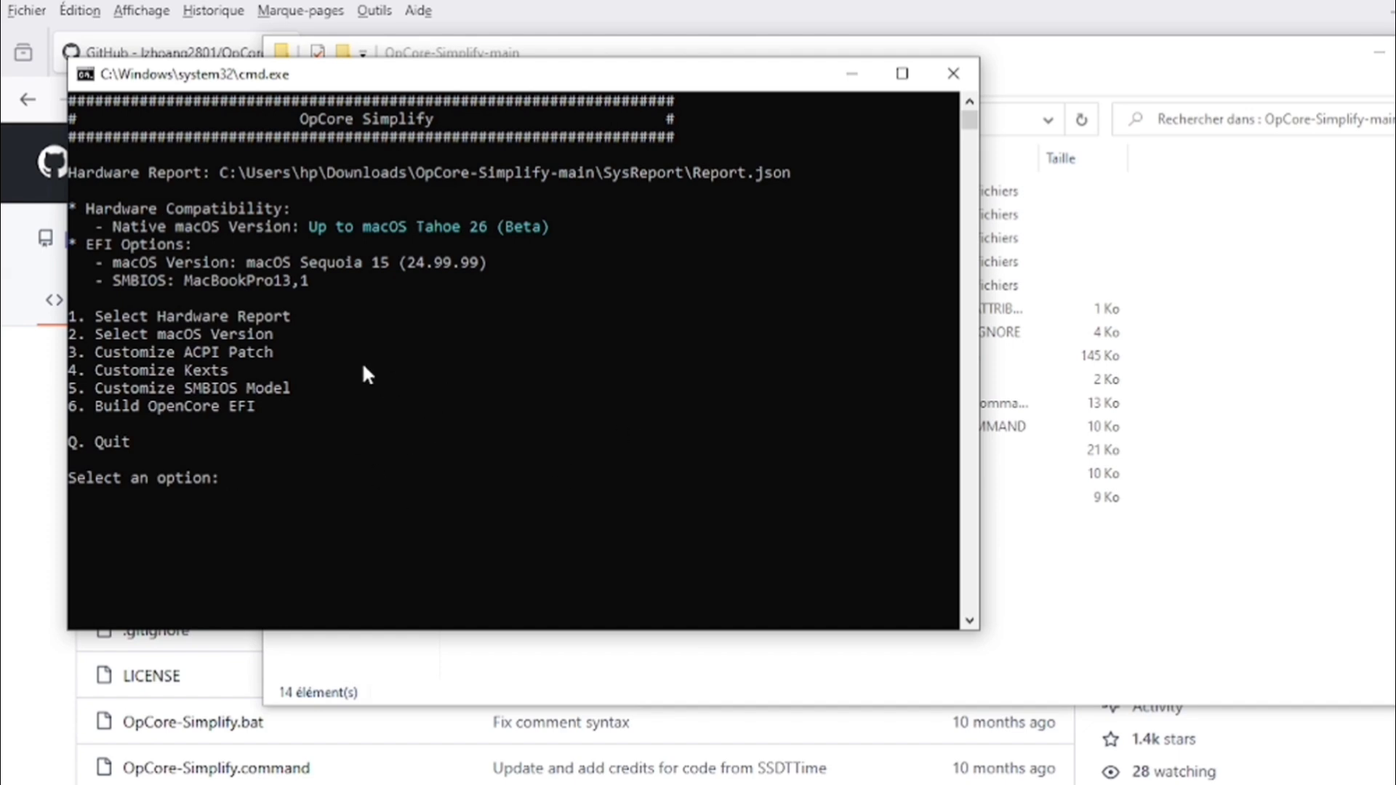
- Start building the OpenCore EFI with option 6
left_click_drag(277, 407, 102, 408)
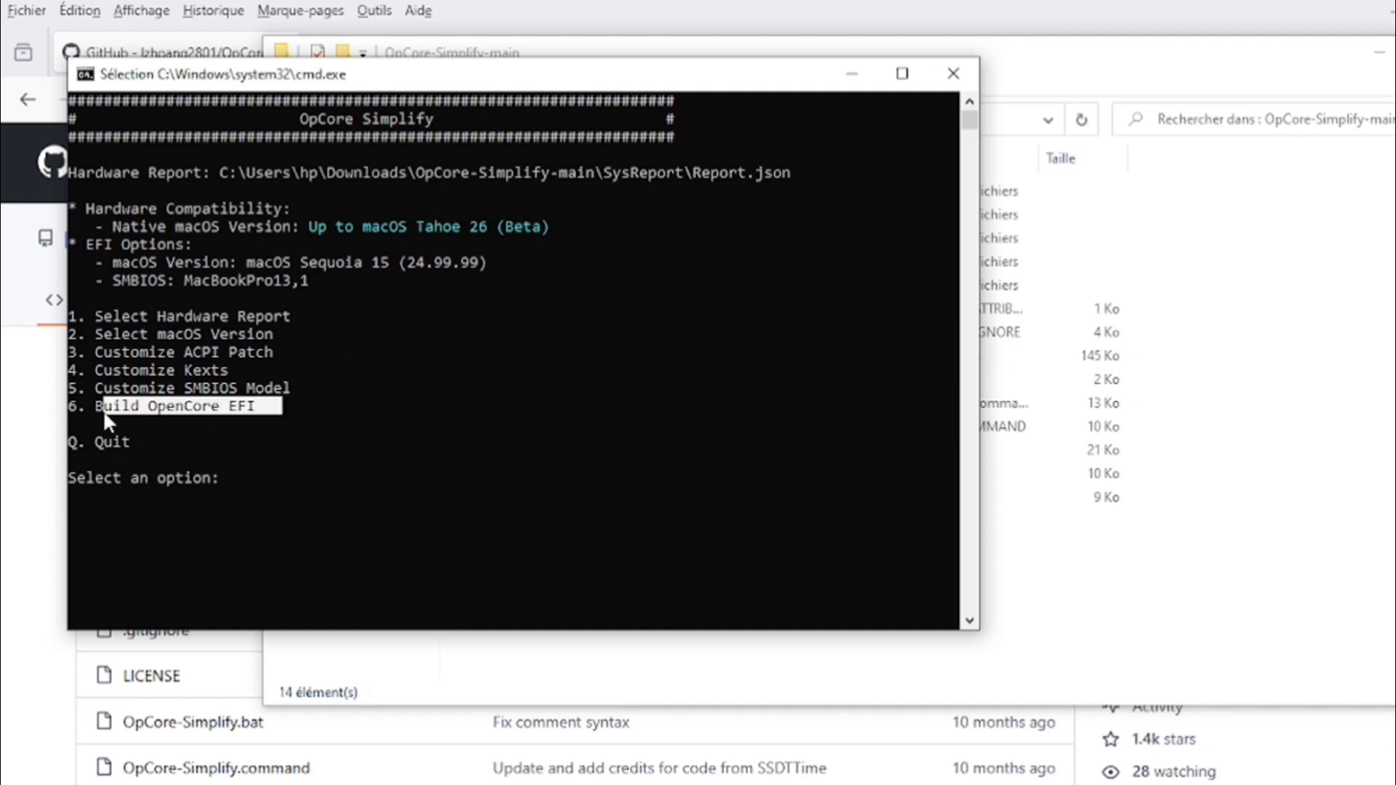
left_click(231, 480)
type("6")
key("Return")
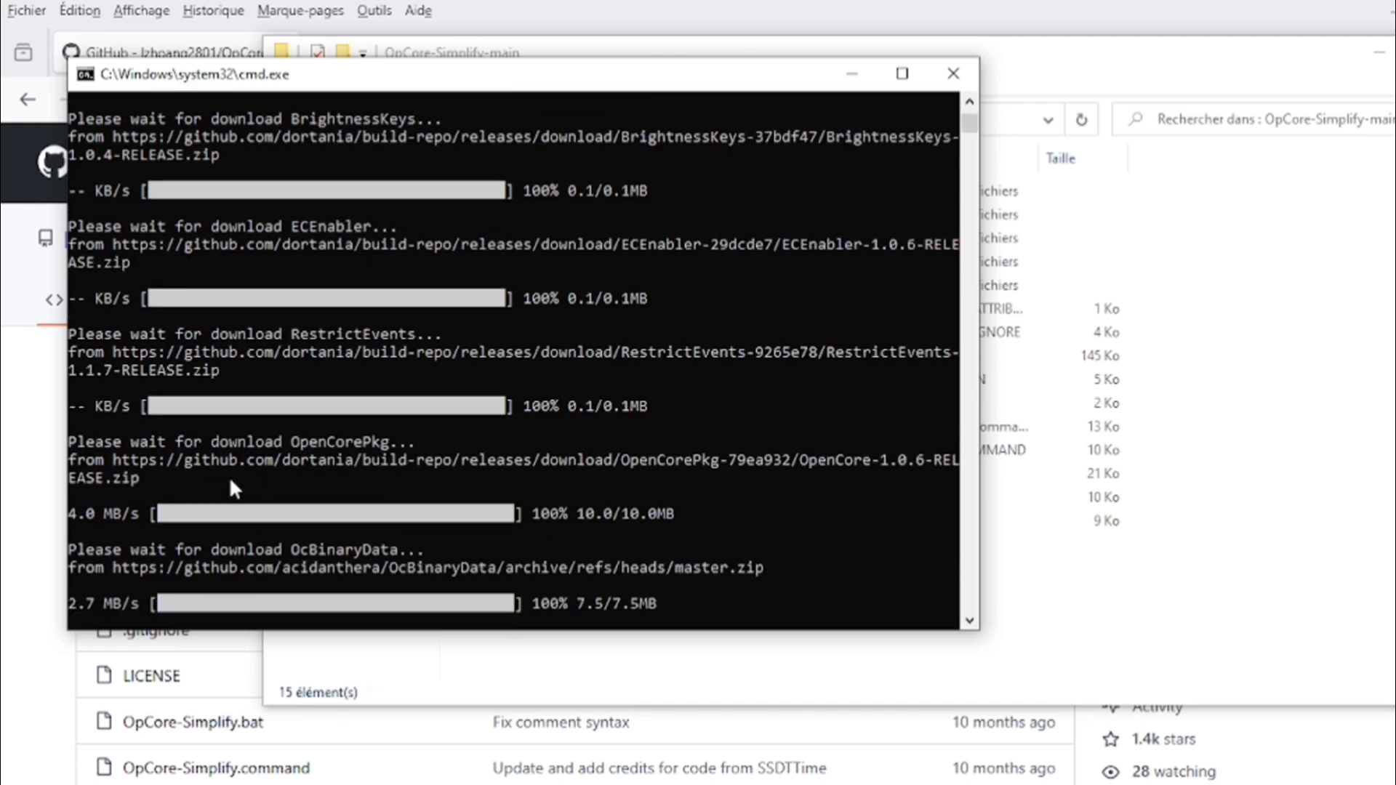
- Set the audio codec layout ID to 13
left_click(672, 372)
type("1")
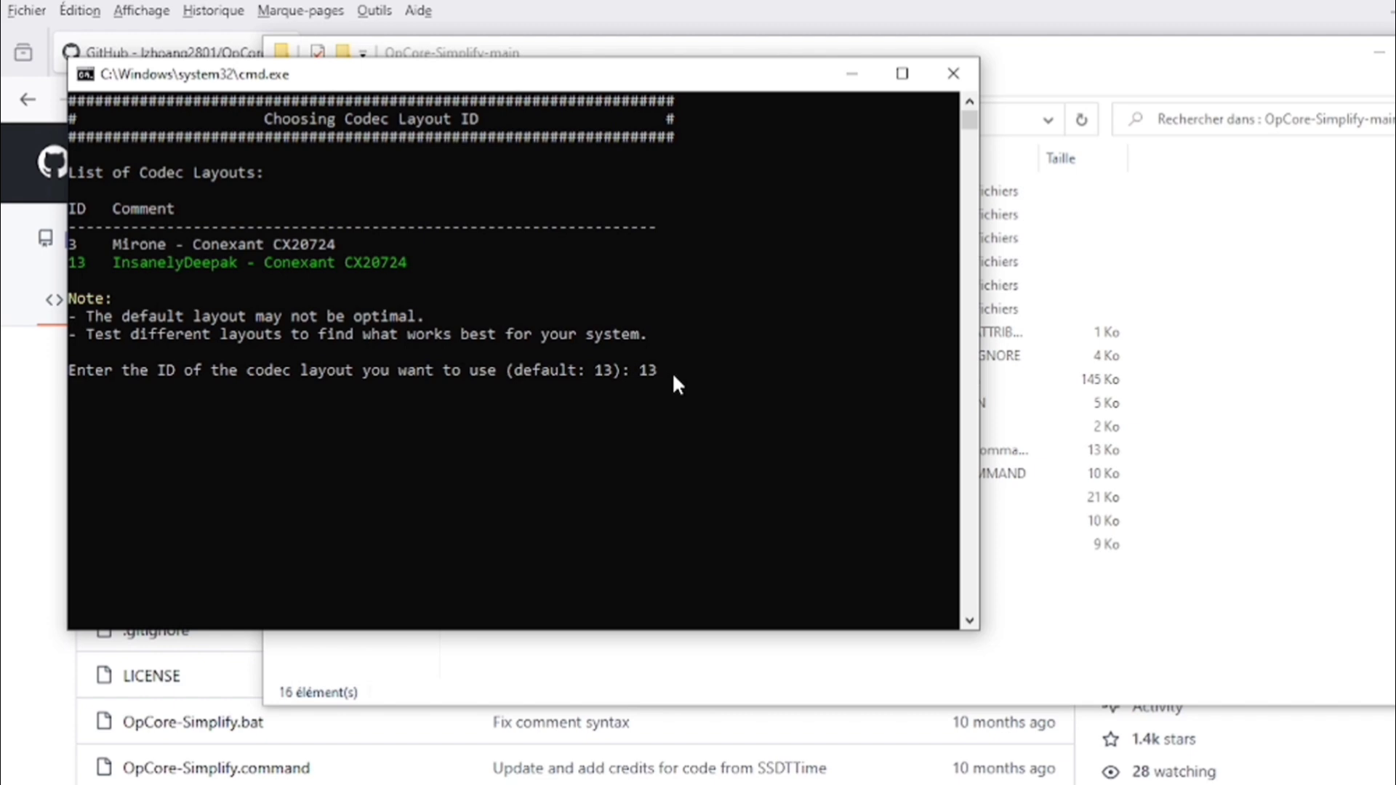
key("Return")
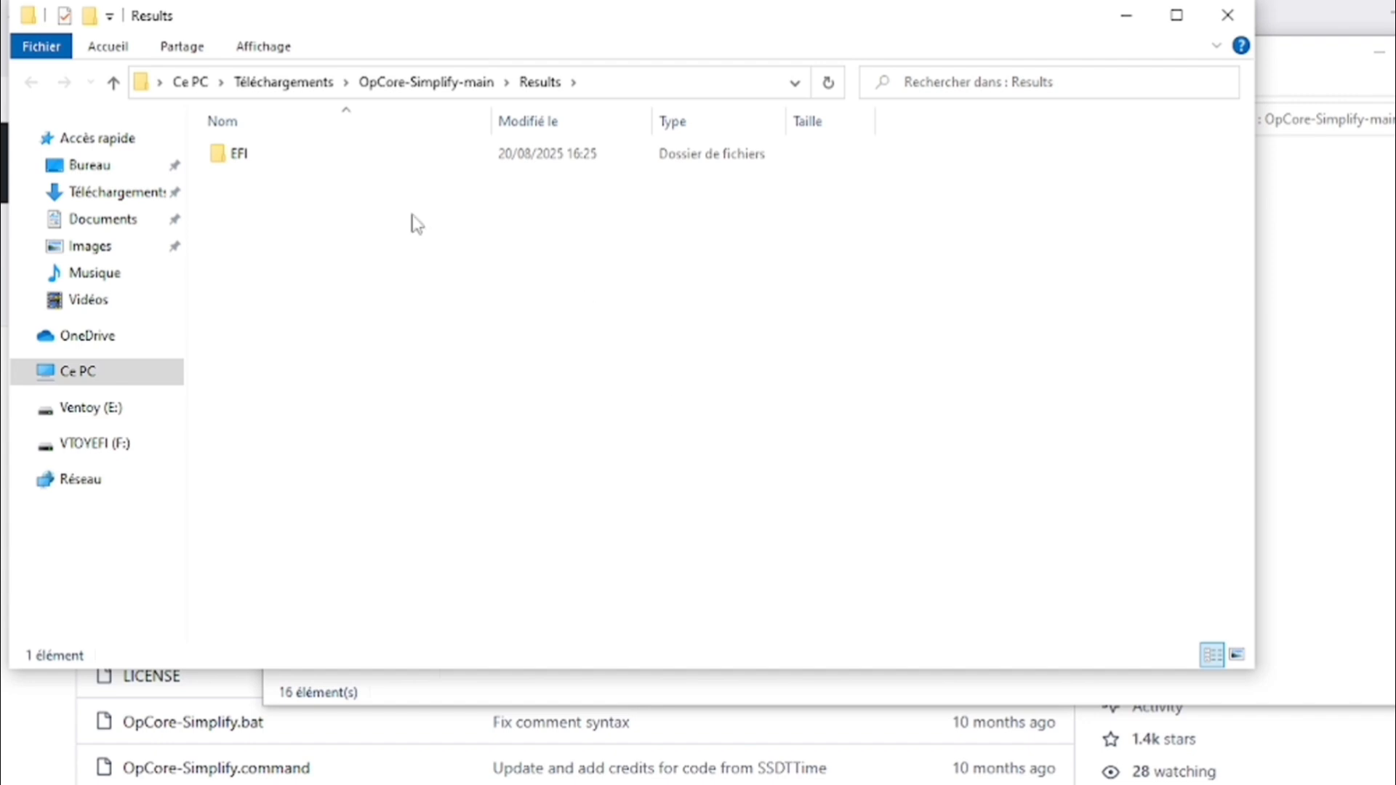
- Copy the EFI folder from the Results folder and paste it onto the desktop
right_click(223, 163)
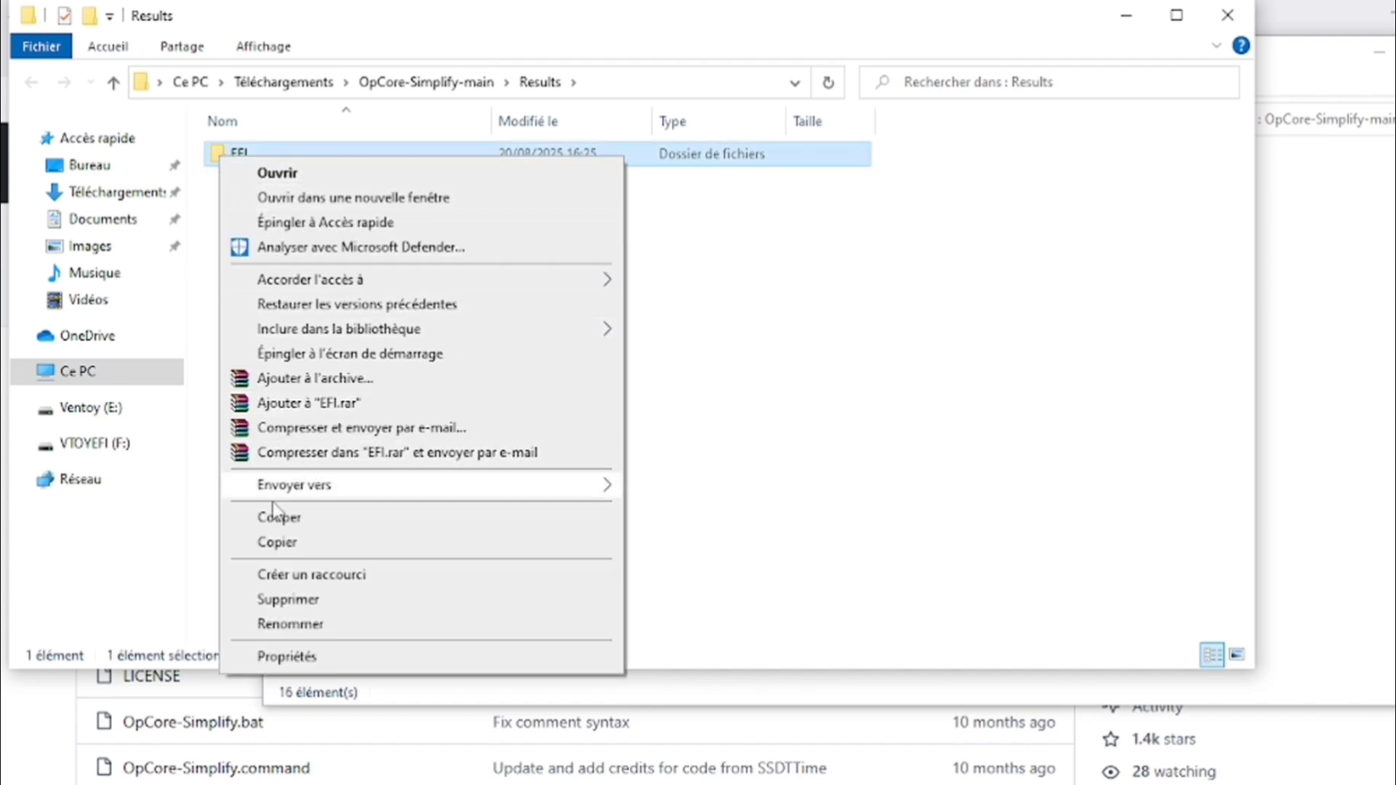
left_click(276, 542)
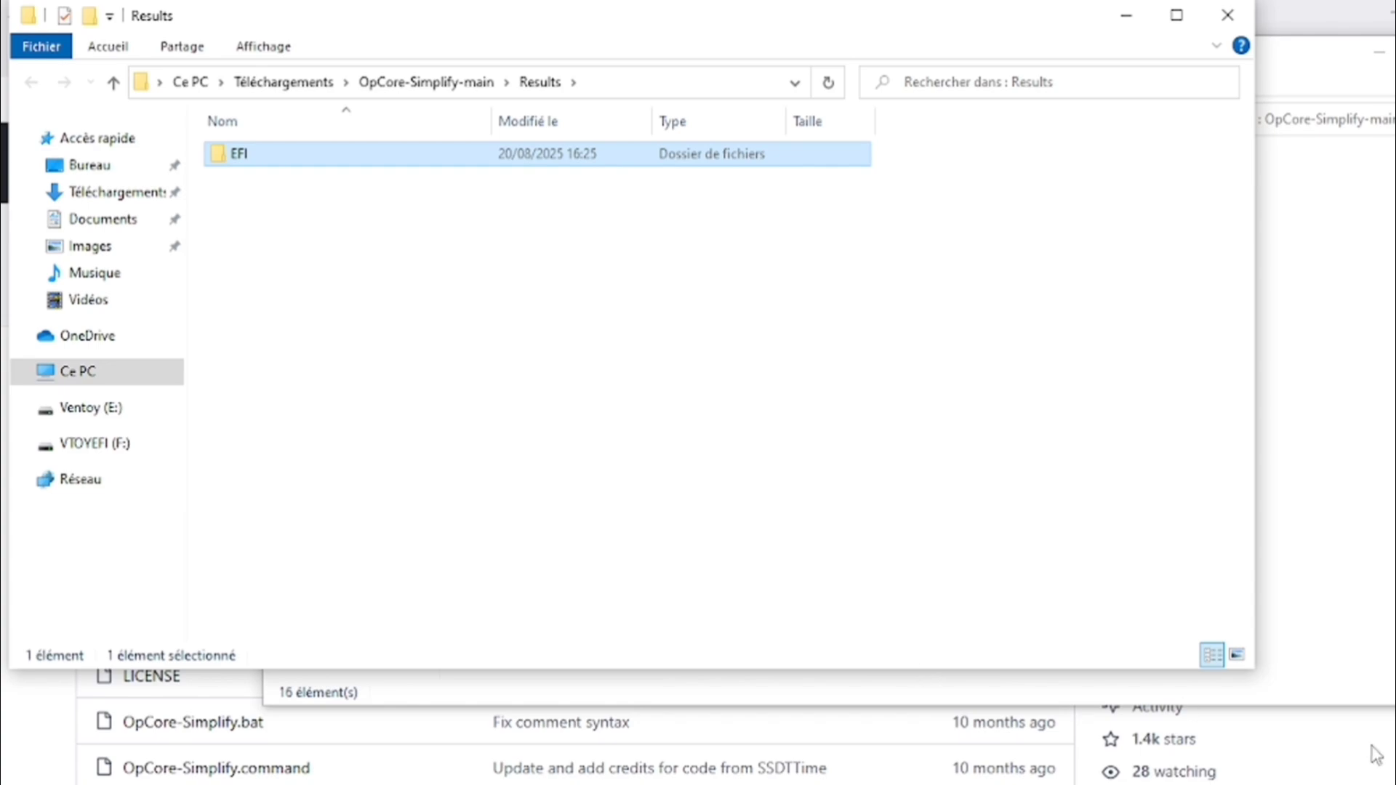
key("super+d")
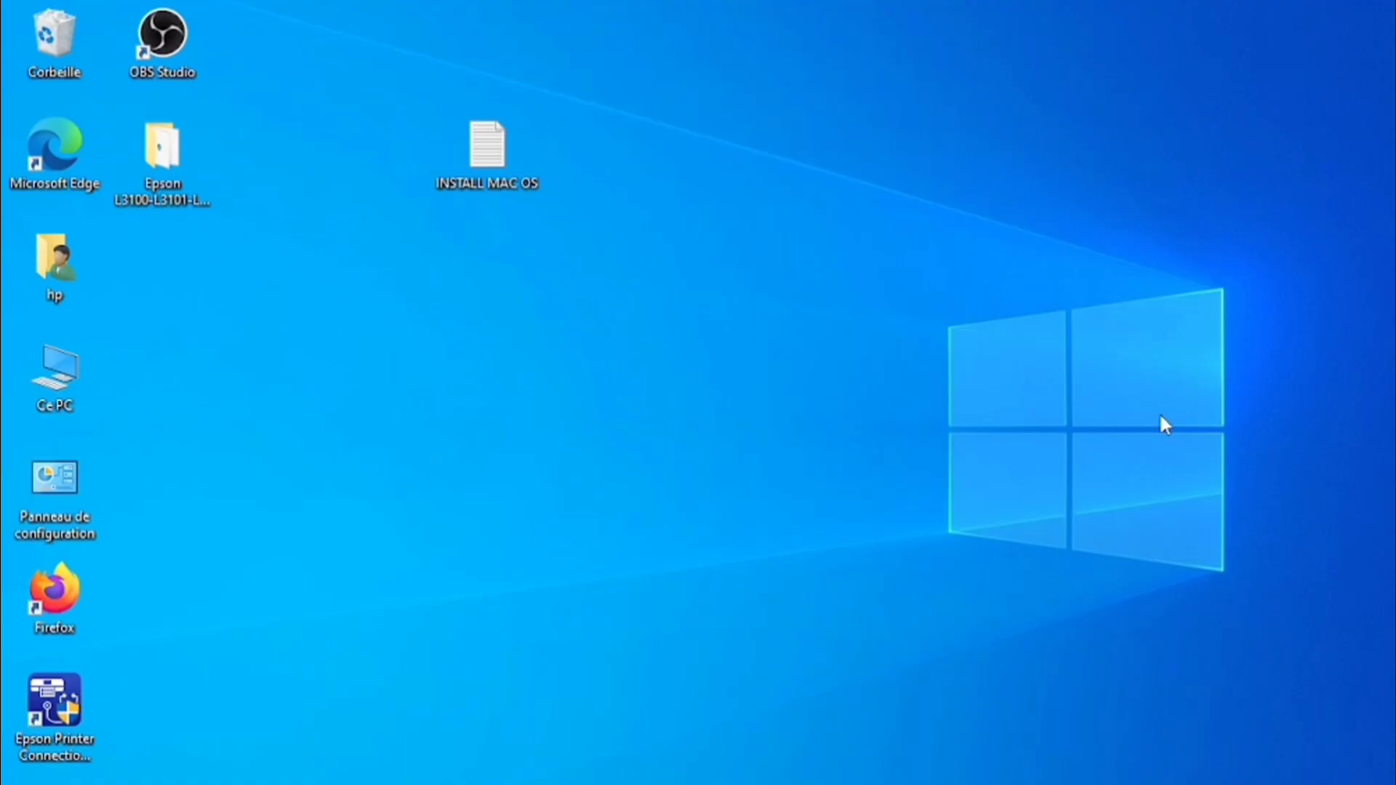
right_click(1135, 100)
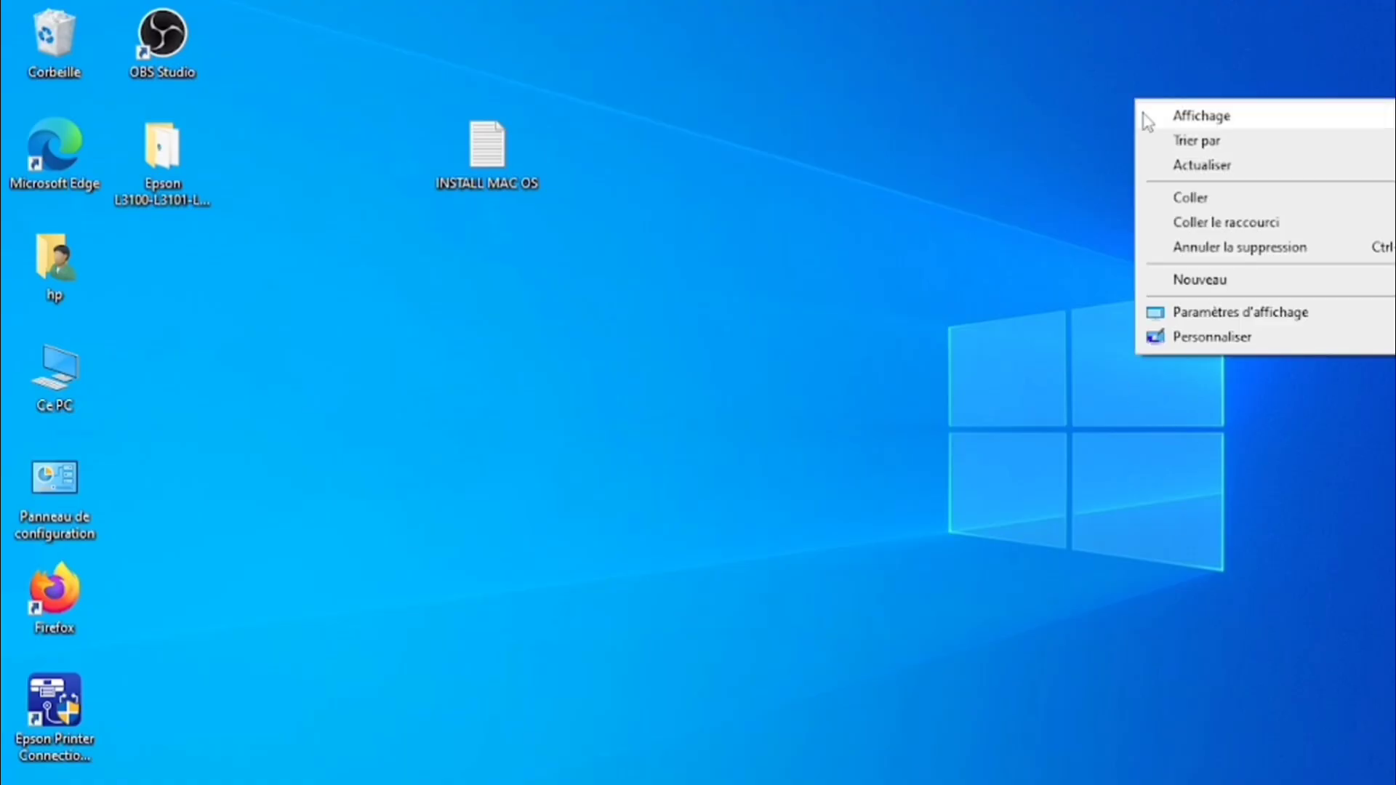
left_click(1182, 202)
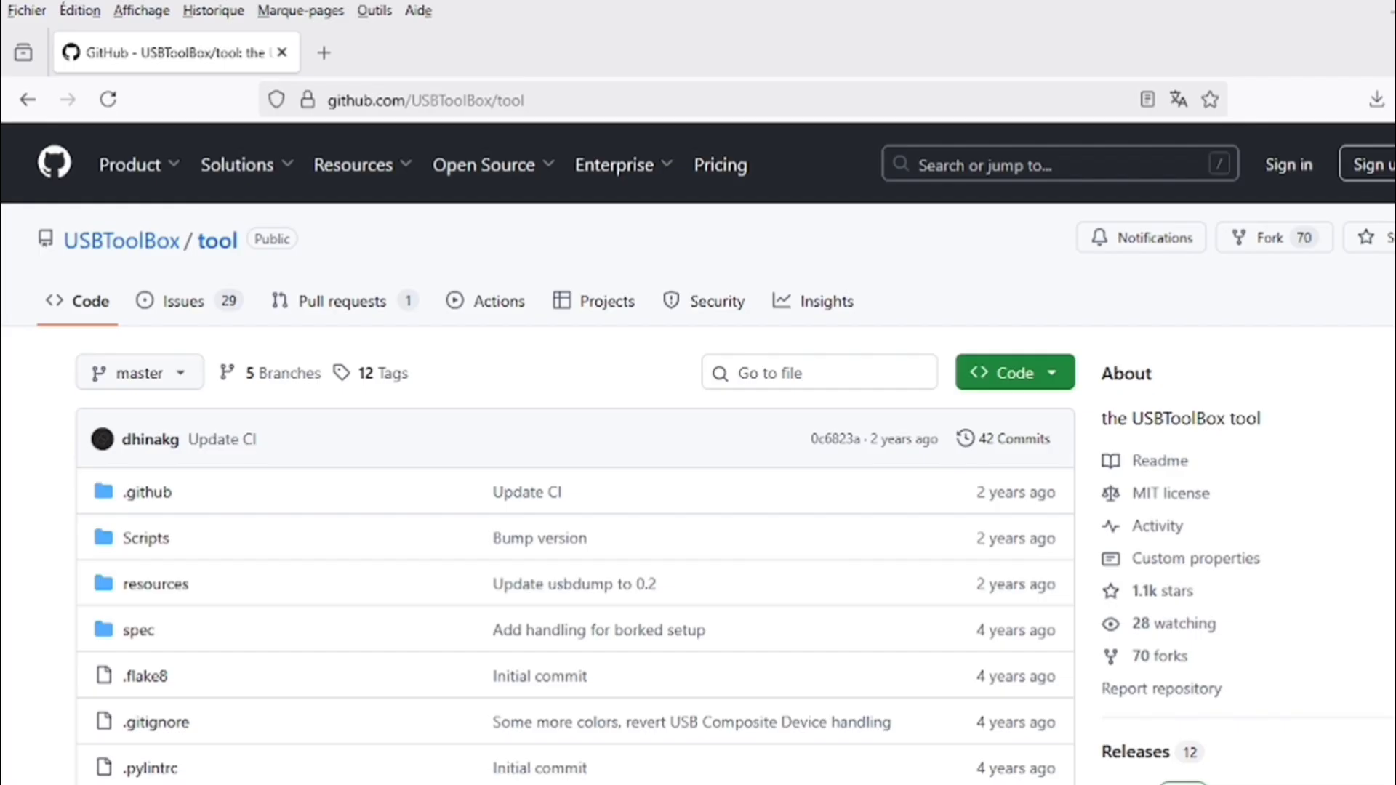
- Open the latest 0.2 release of USBToolBox on GitHub and download its Windows.exe asset
scroll(1212, 473, "down", 4)
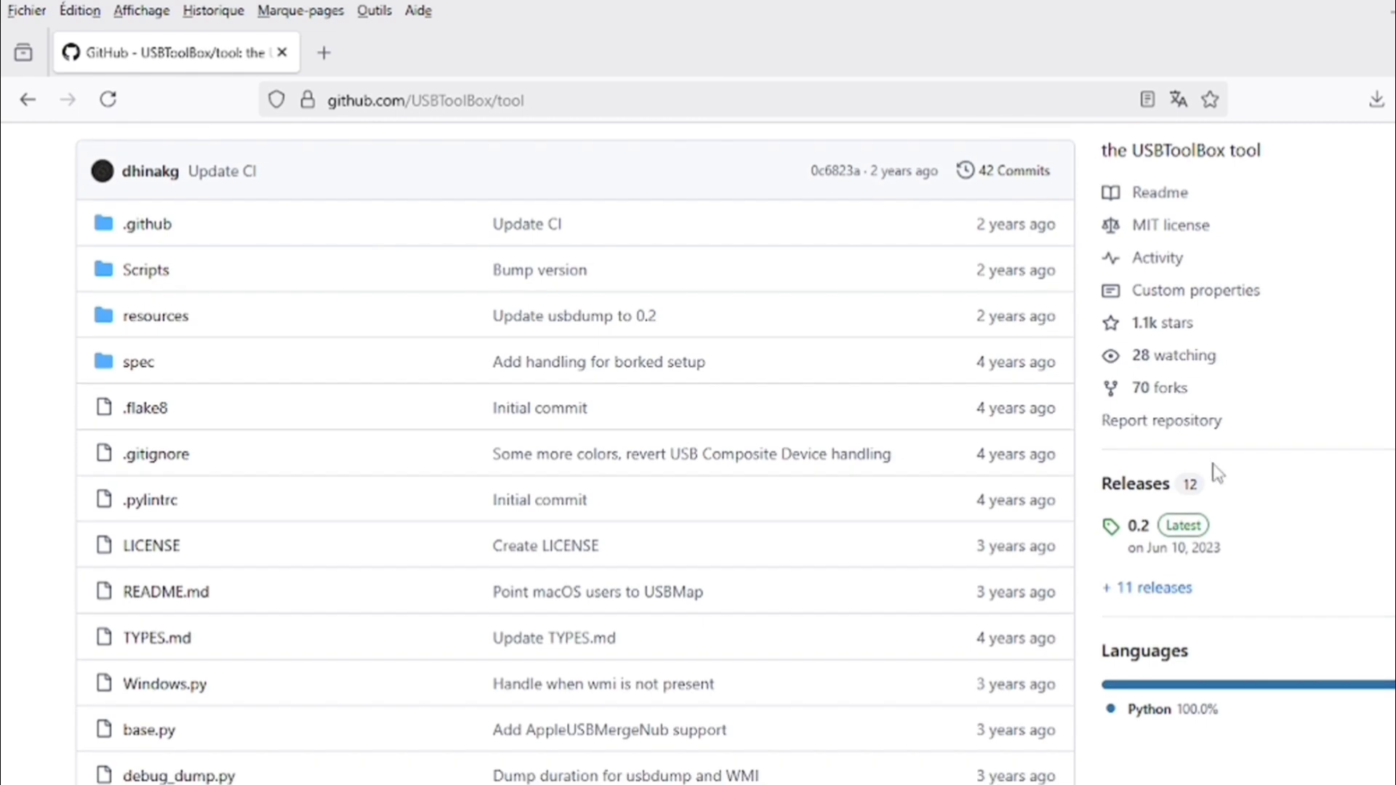
left_click(1180, 526)
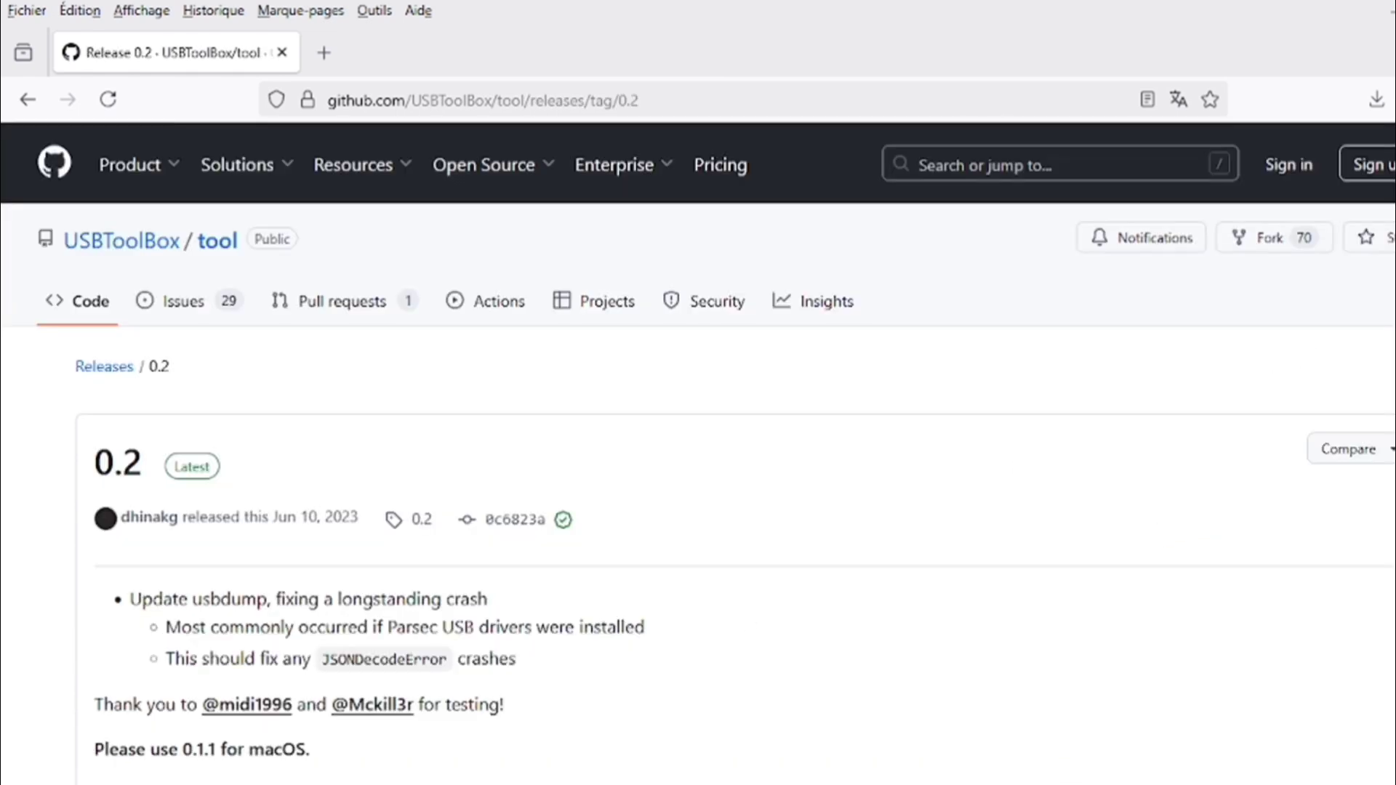
scroll(698, 454, "down", 1)
scroll(698, 454, "down", 7)
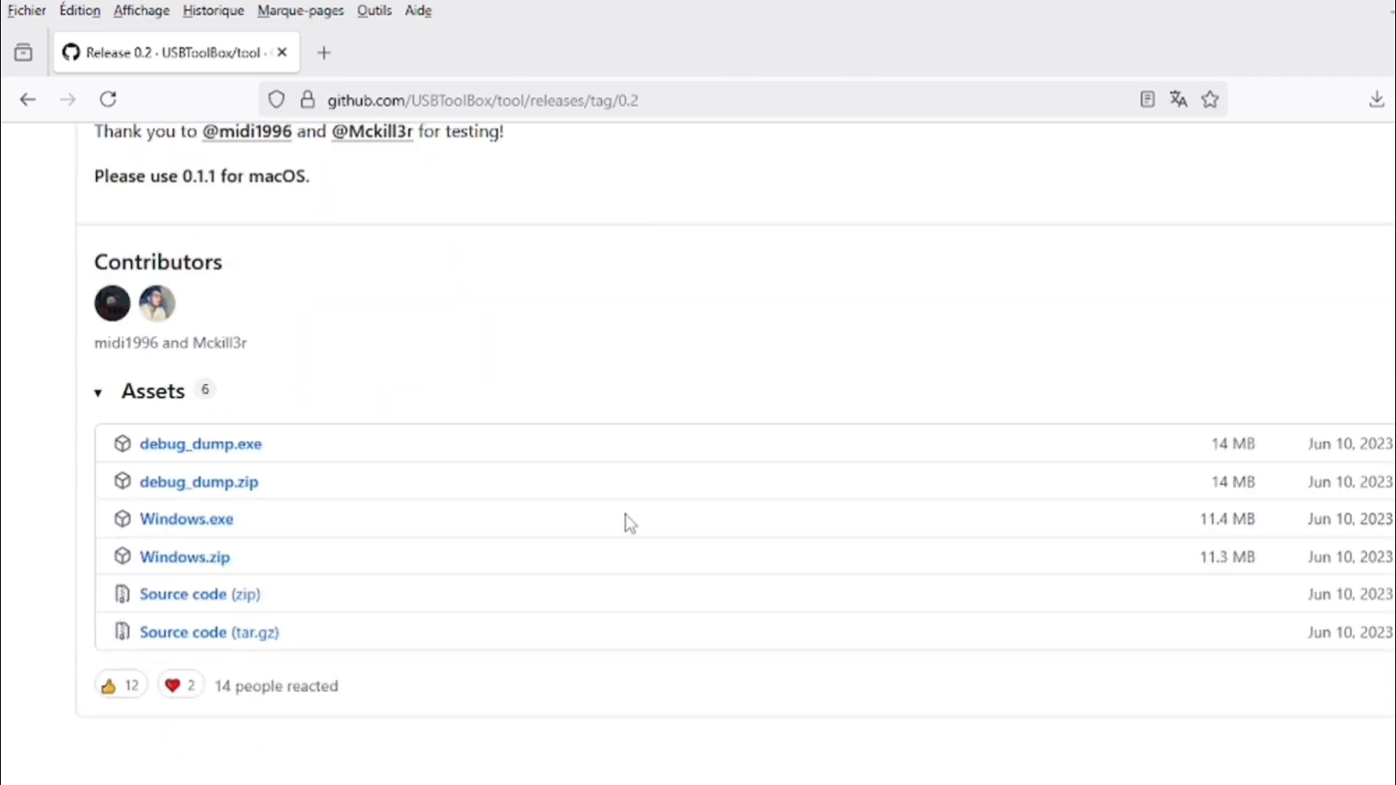
left_click(211, 526)
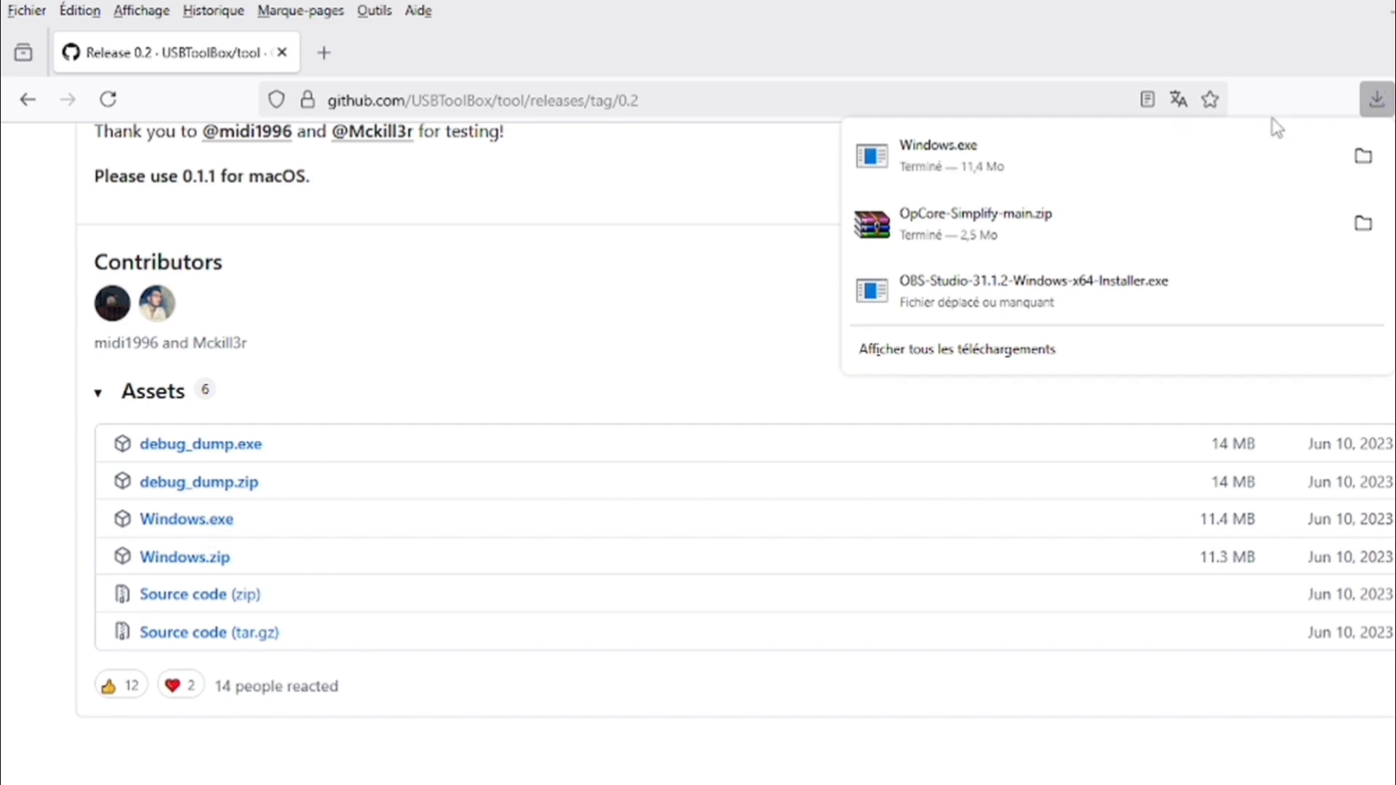
- Show the downloaded Windows.exe in its folder, run it and start Discover Ports with option D
left_click(1363, 158)
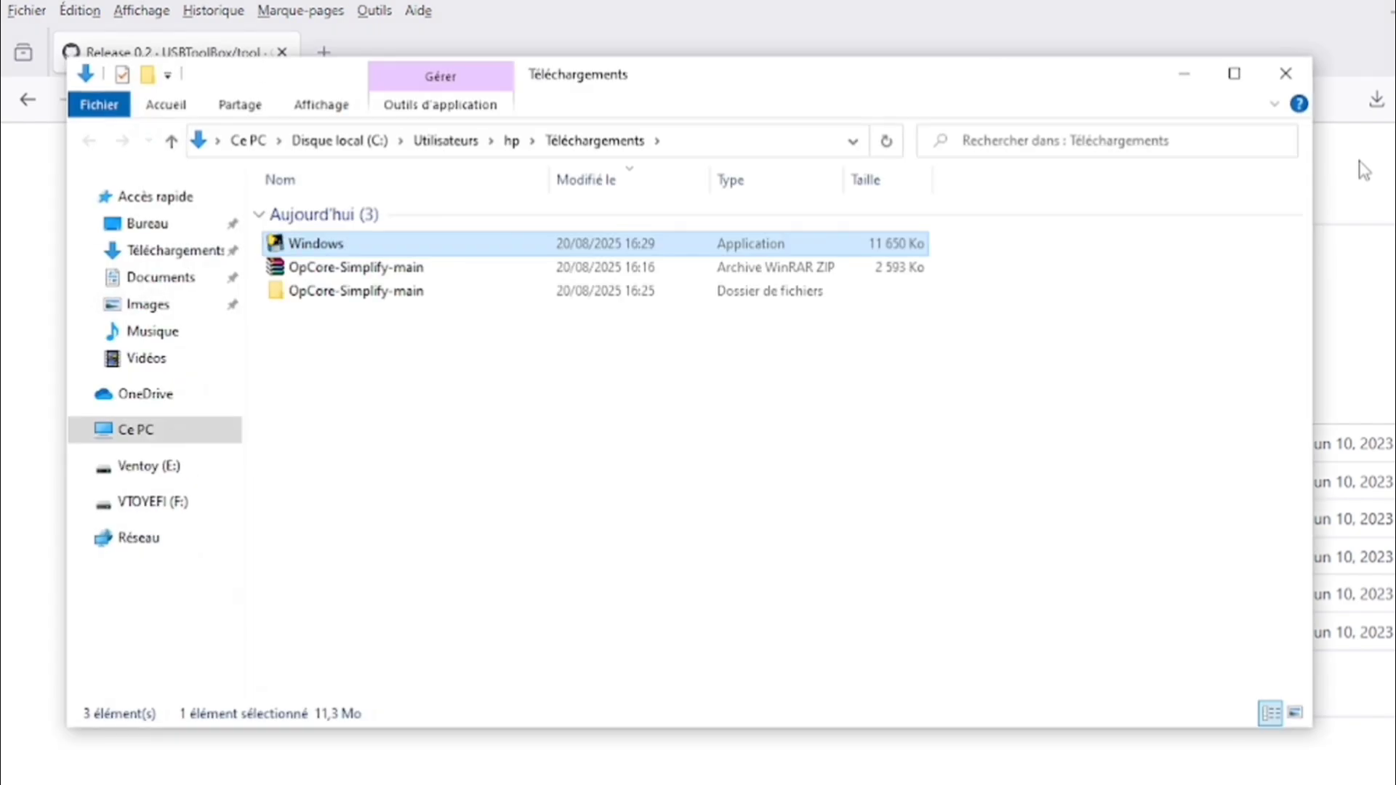
double_click(362, 244)
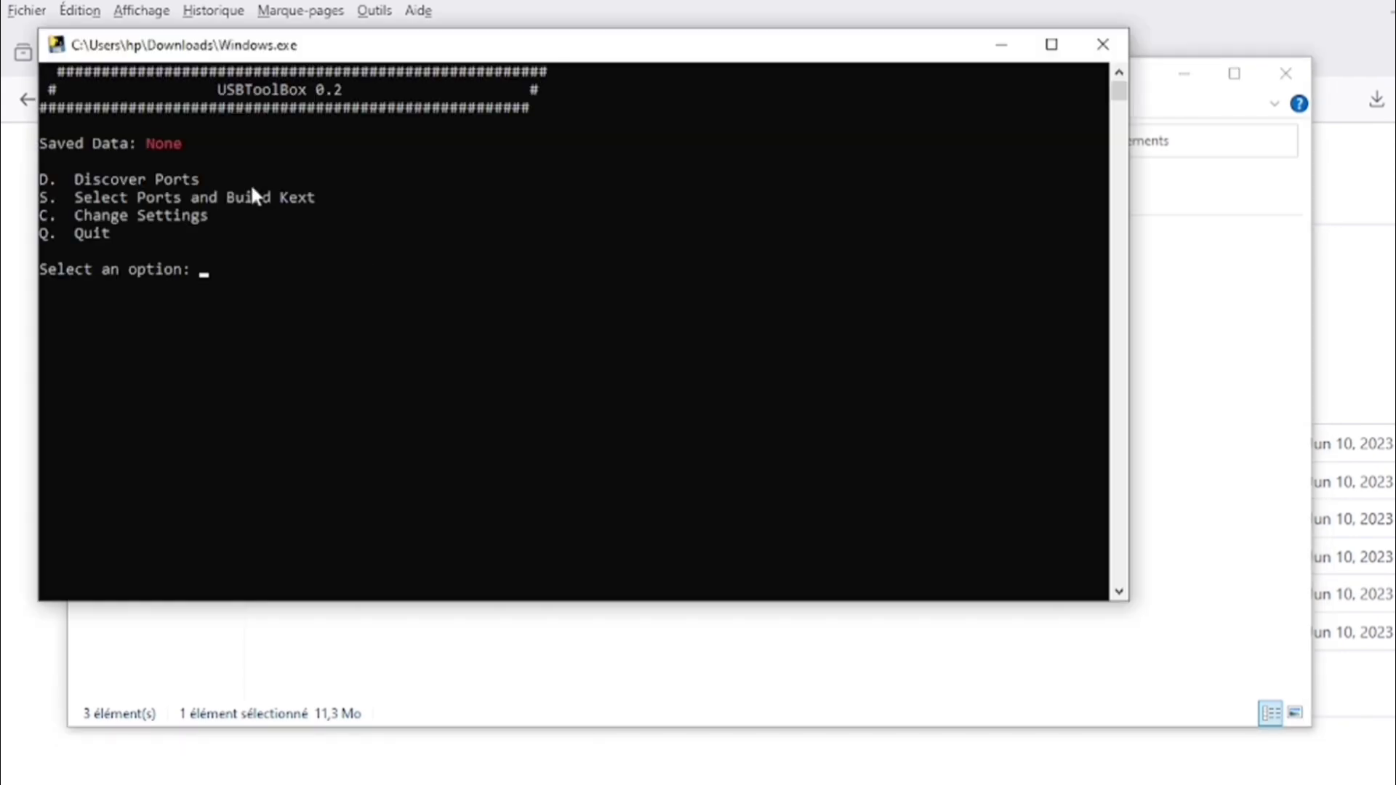
left_click_drag(222, 179, 40, 182)
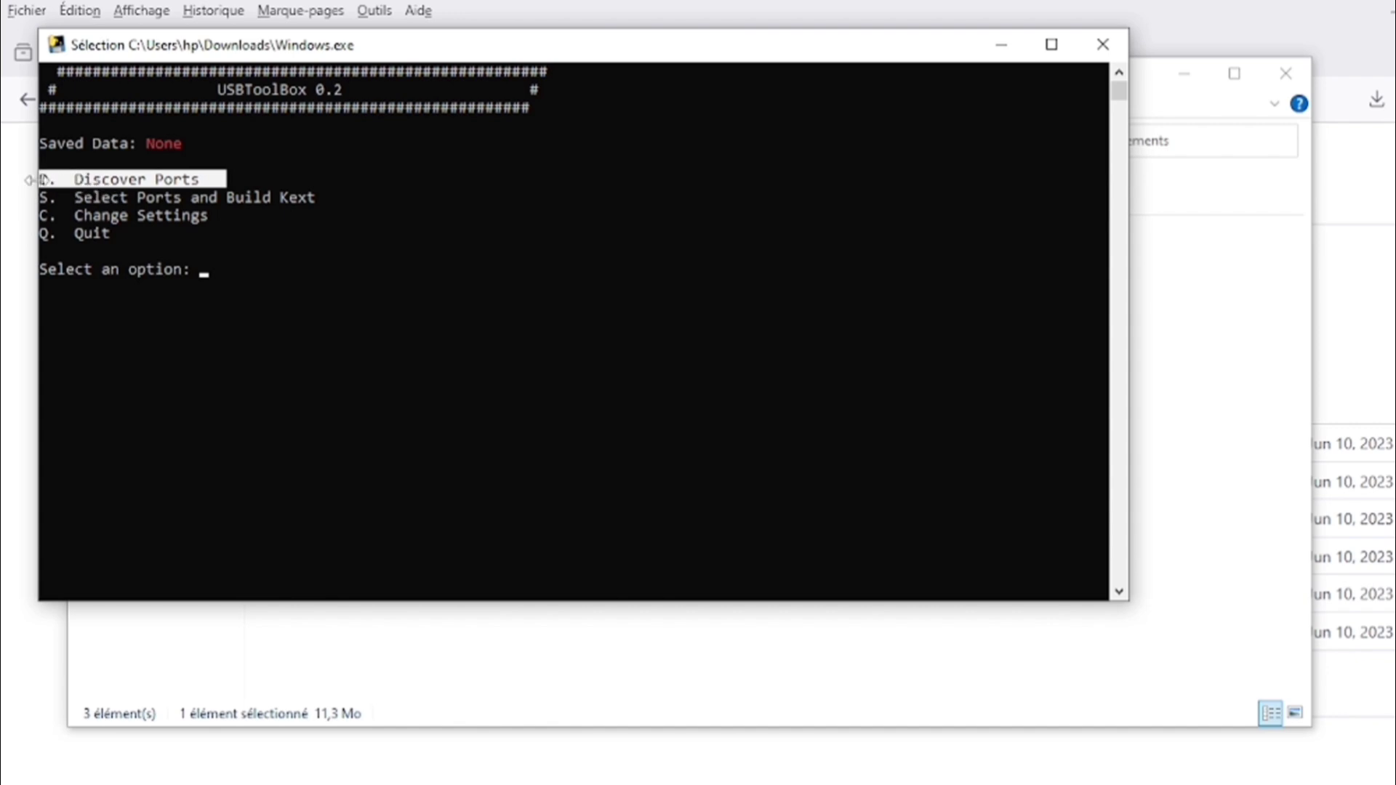
left_click(211, 273)
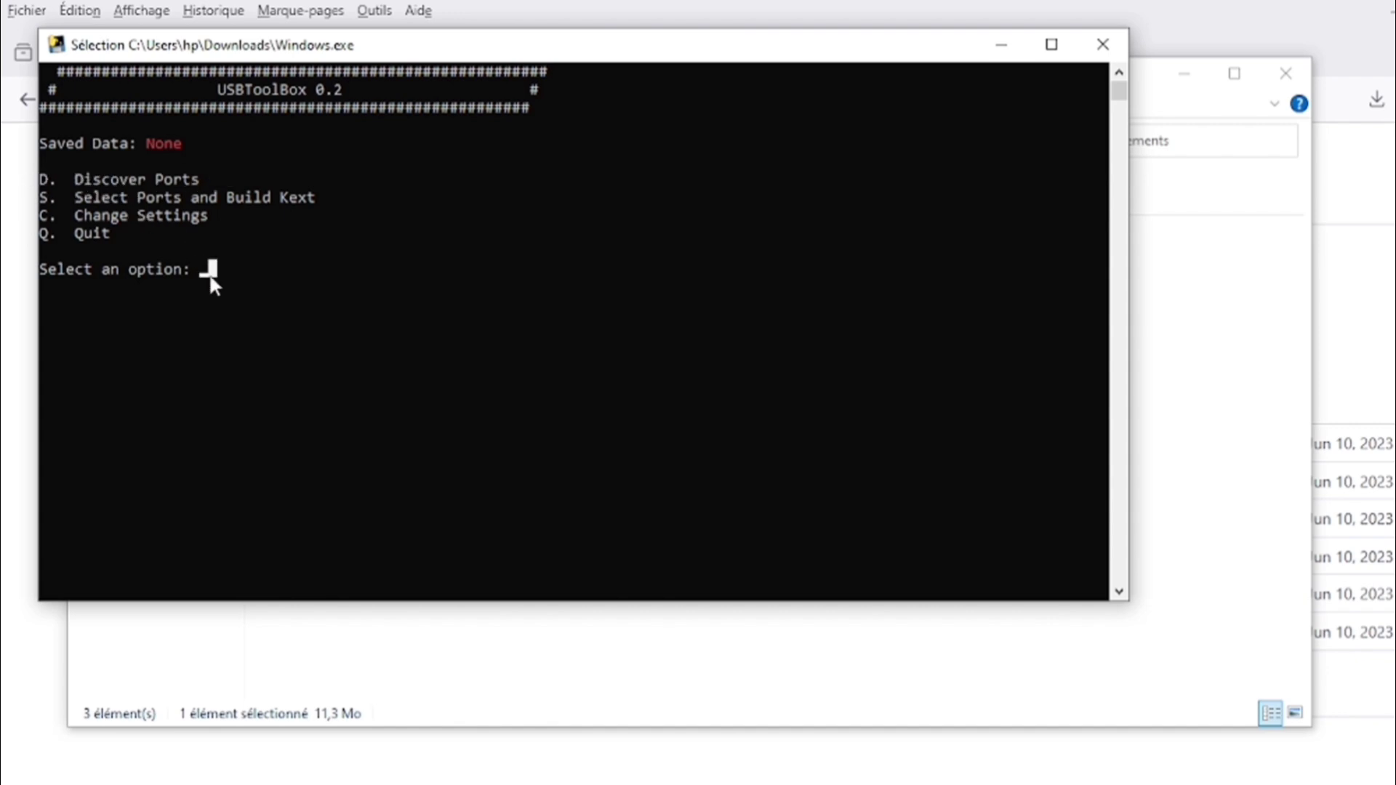
type("D")
key("Return")
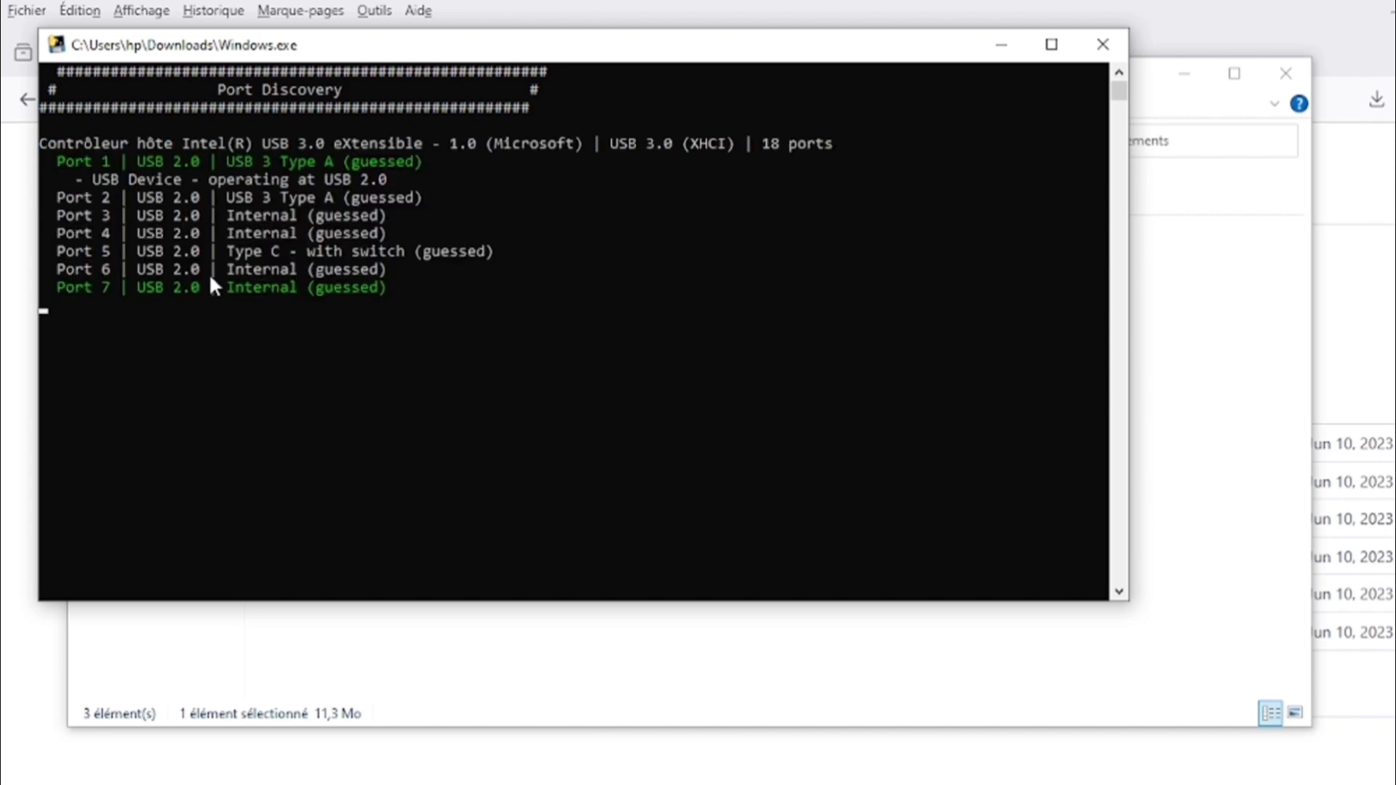
- Review the active USB ports in the Port Discovery list and return to the main menu with option B
left_click_drag(150, 144, 344, 142)
left_click_drag(178, 251, 385, 305)
left_click(277, 306)
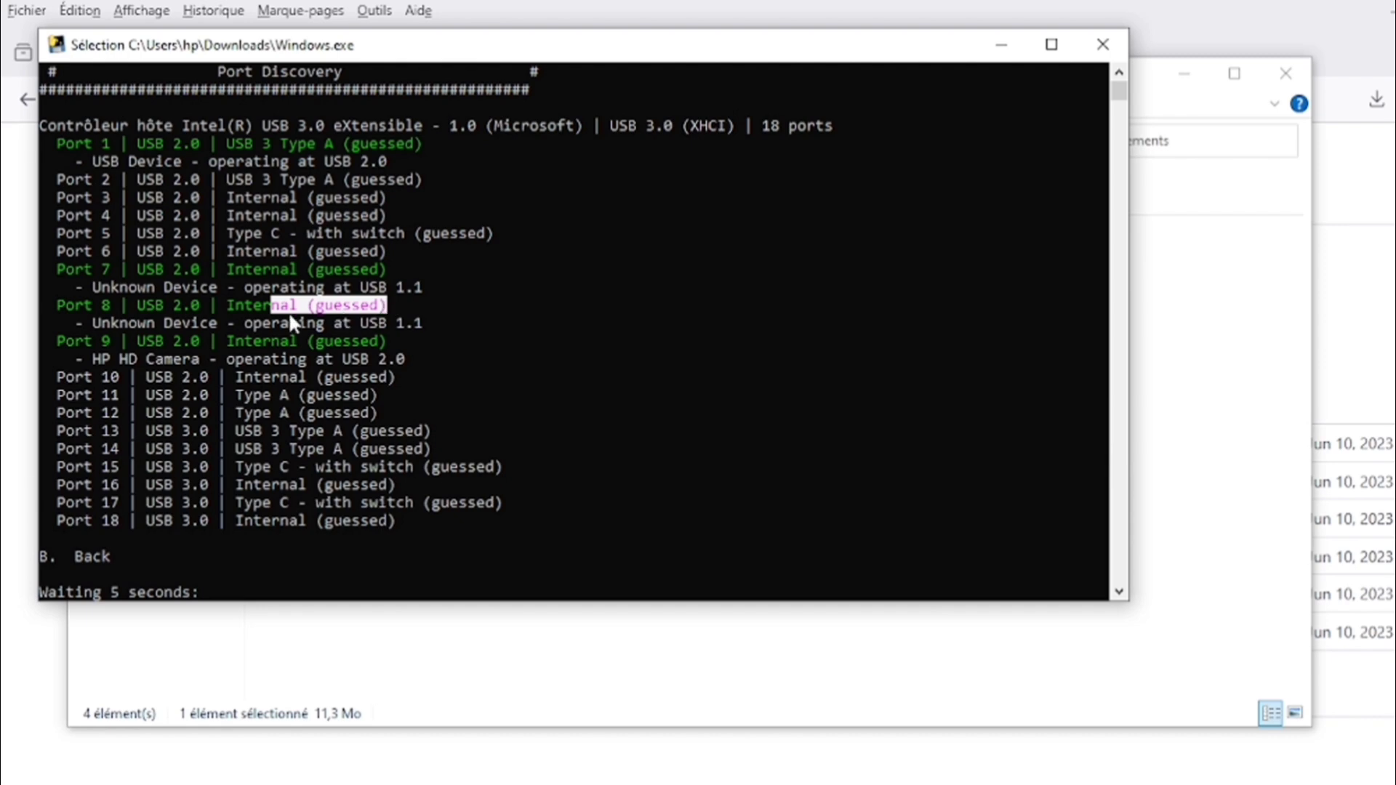
left_click(231, 341)
left_click_drag(231, 341, 473, 363)
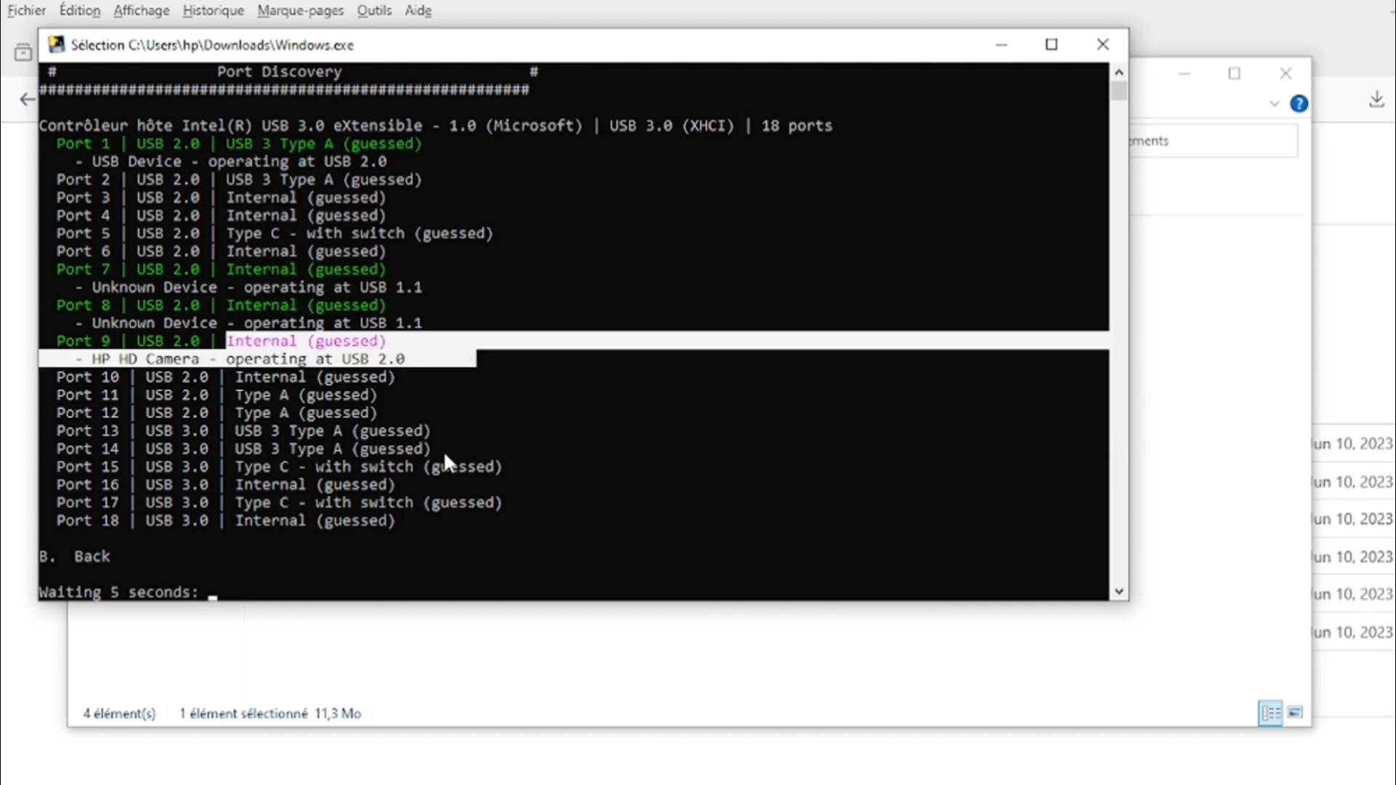
type("B")
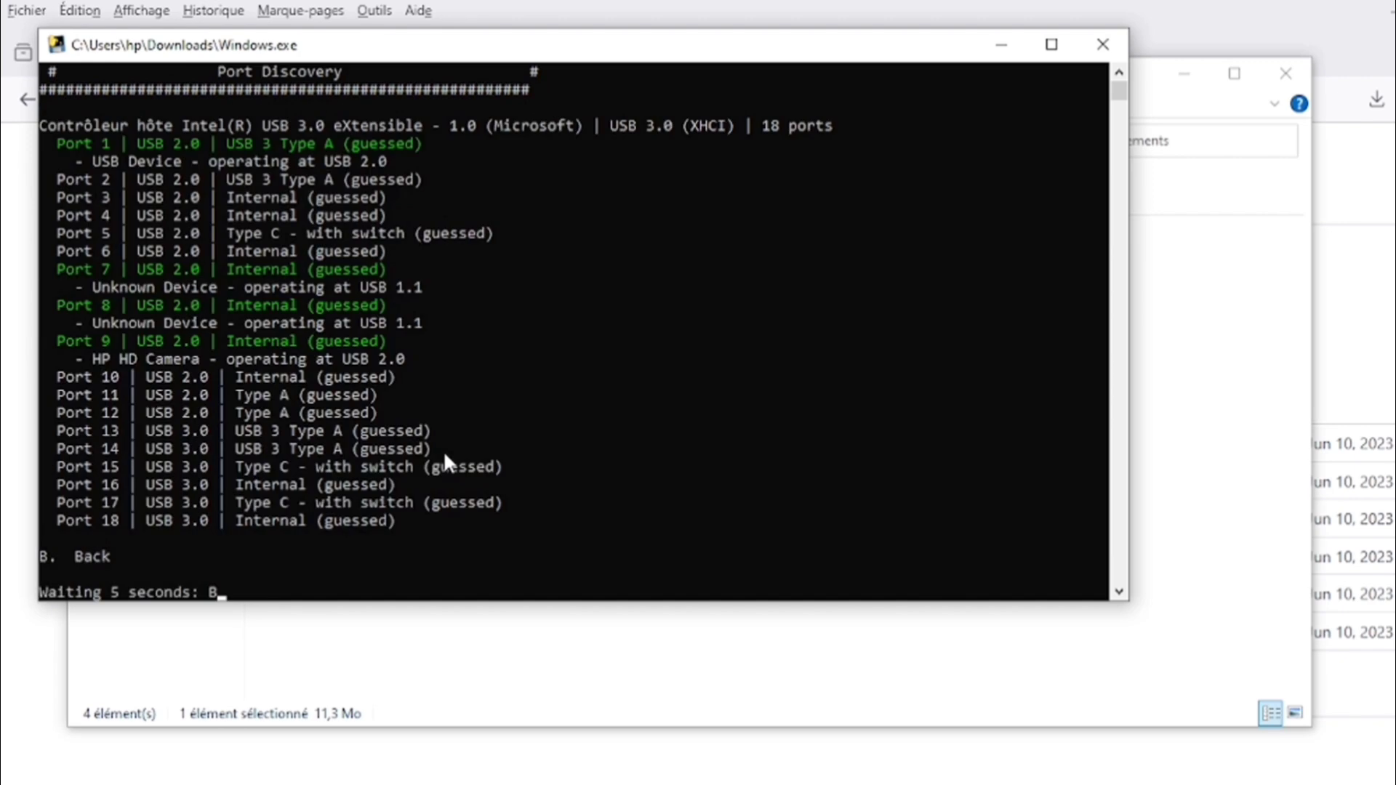
key("Return")
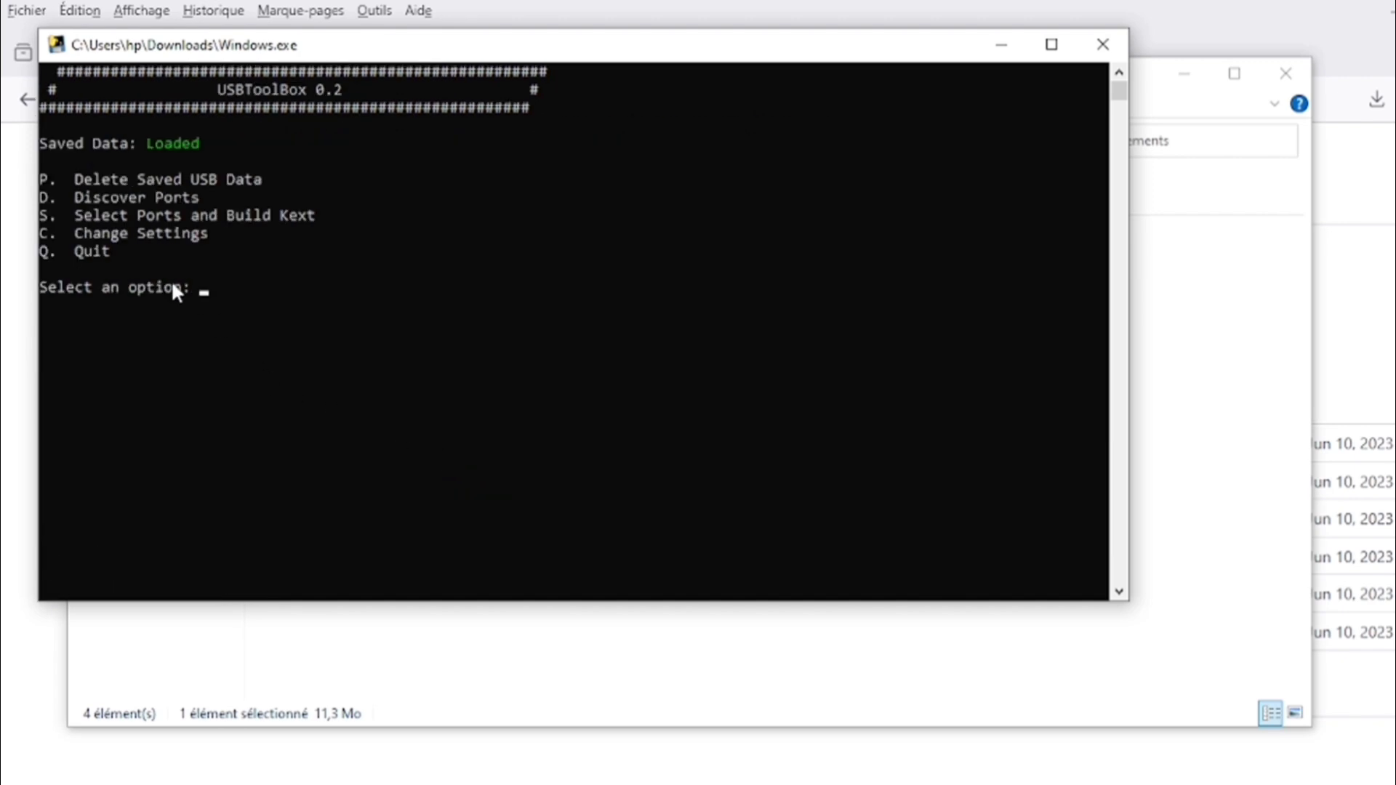
- Open Select Ports and Build Kext with option S
left_click_drag(76, 216, 305, 228)
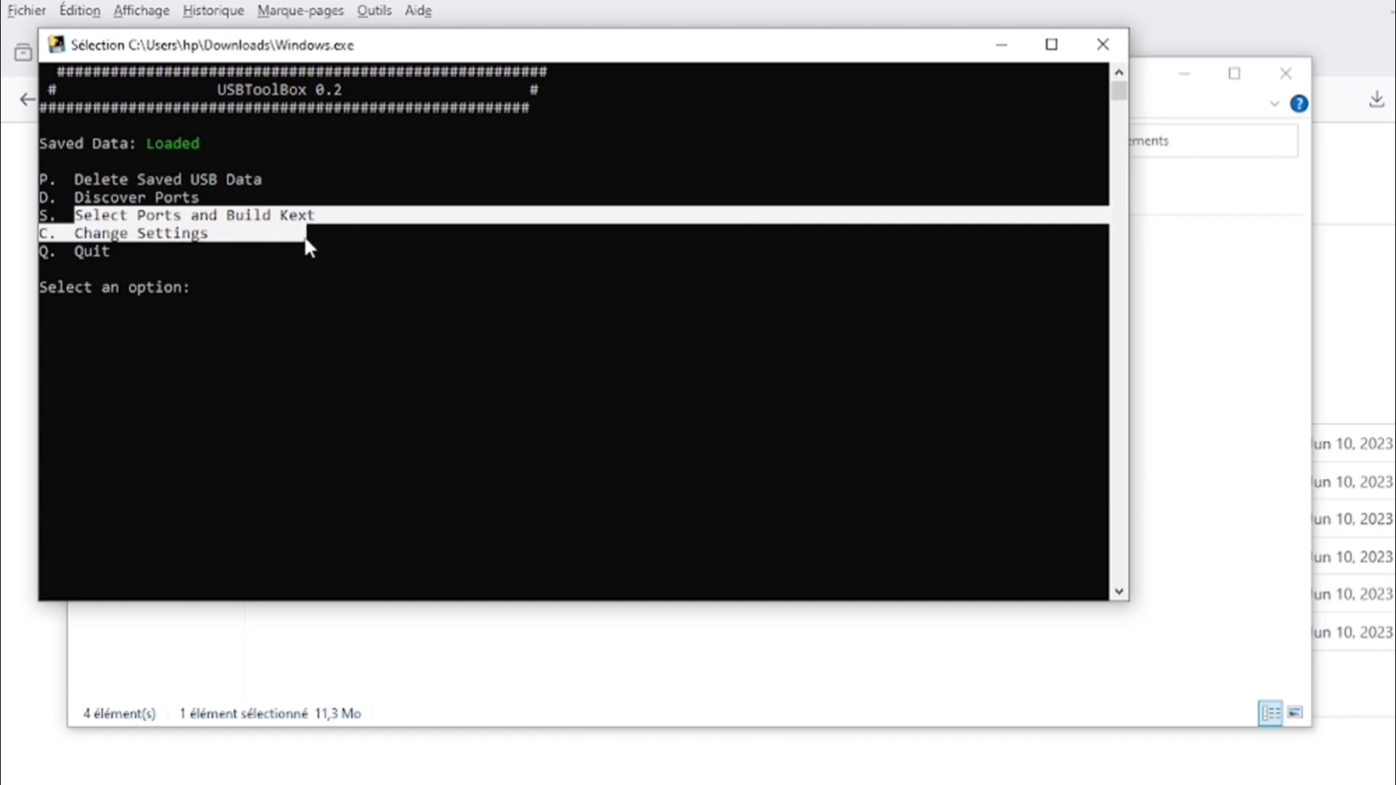
left_click(227, 288)
type("S")
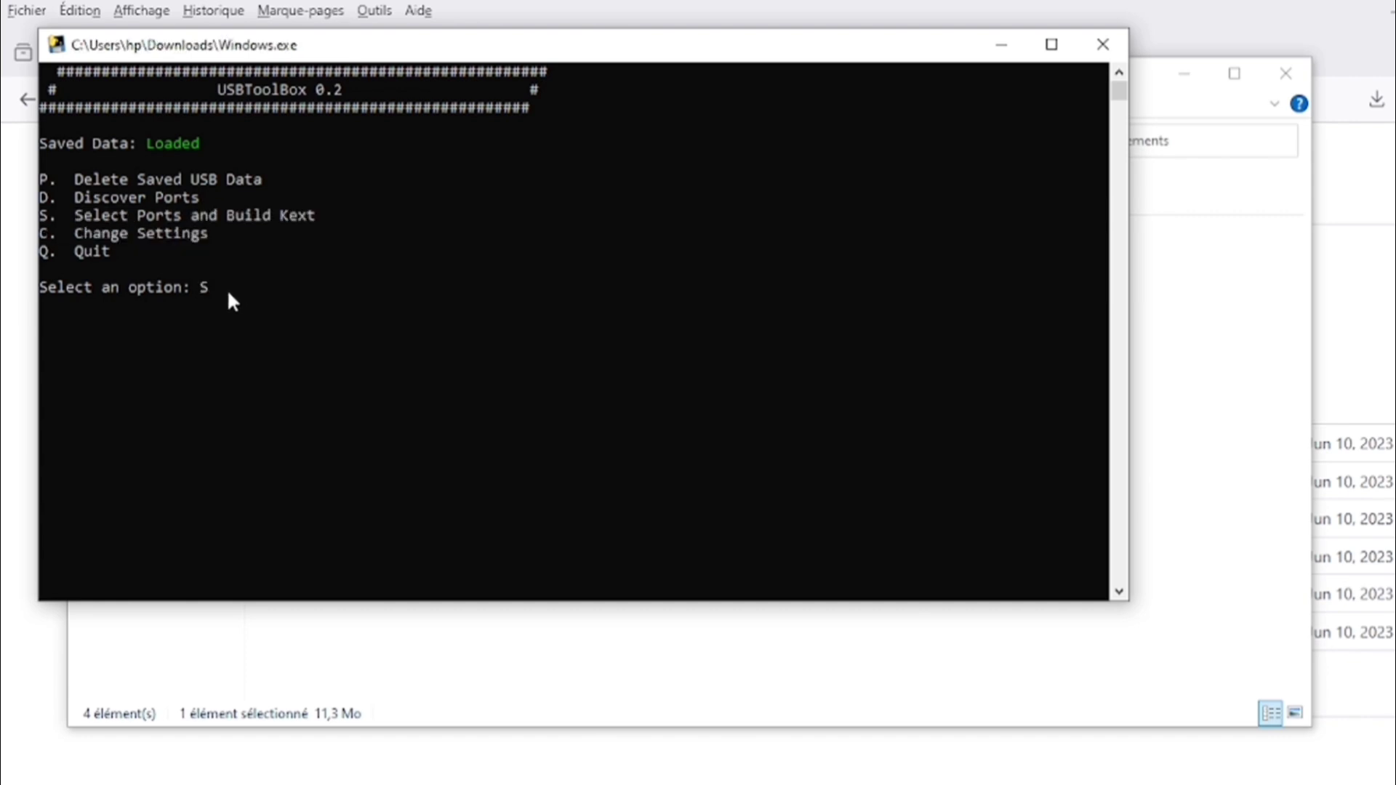
key("Return")
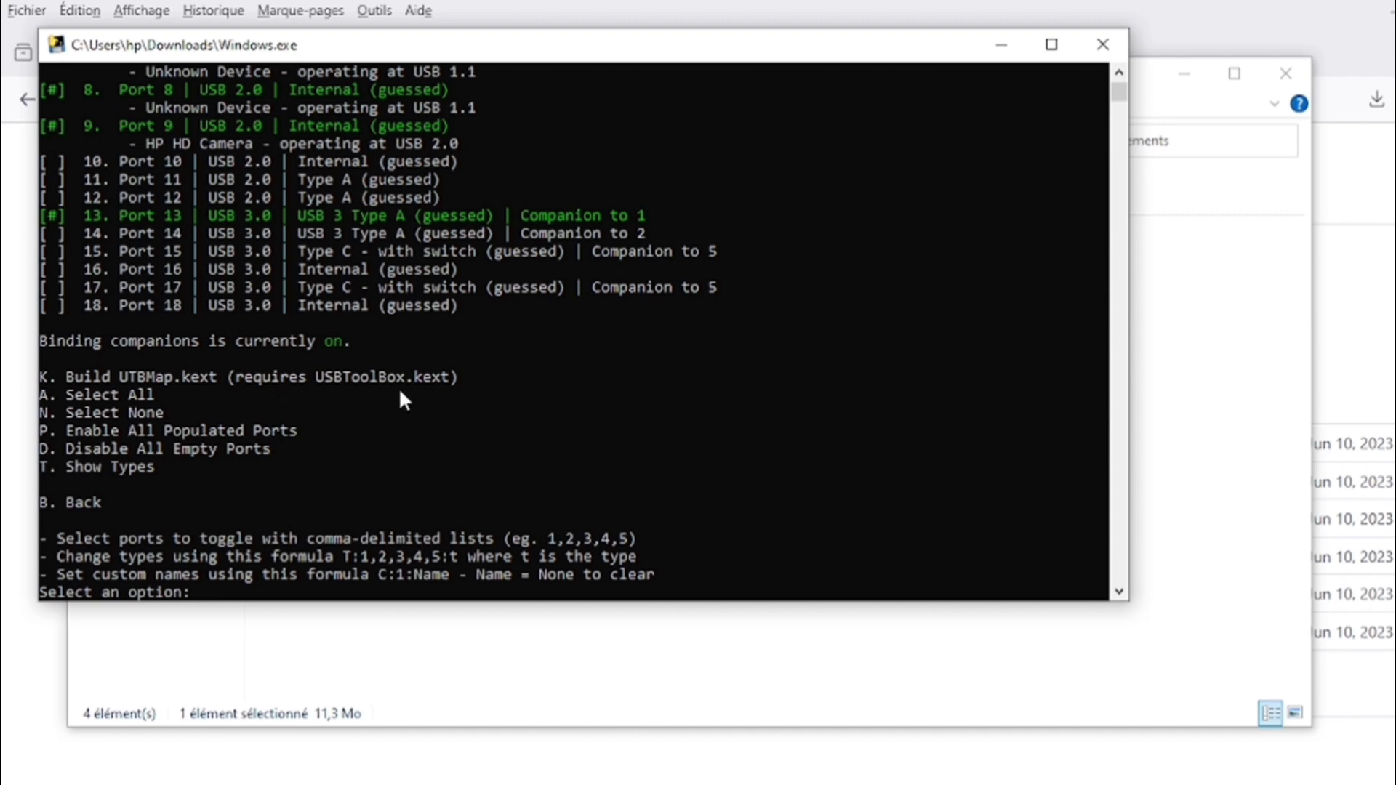
- Build UTBMap.kext from the selected ports with option K, keeping the default port selection
left_click_drag(478, 393, 117, 374)
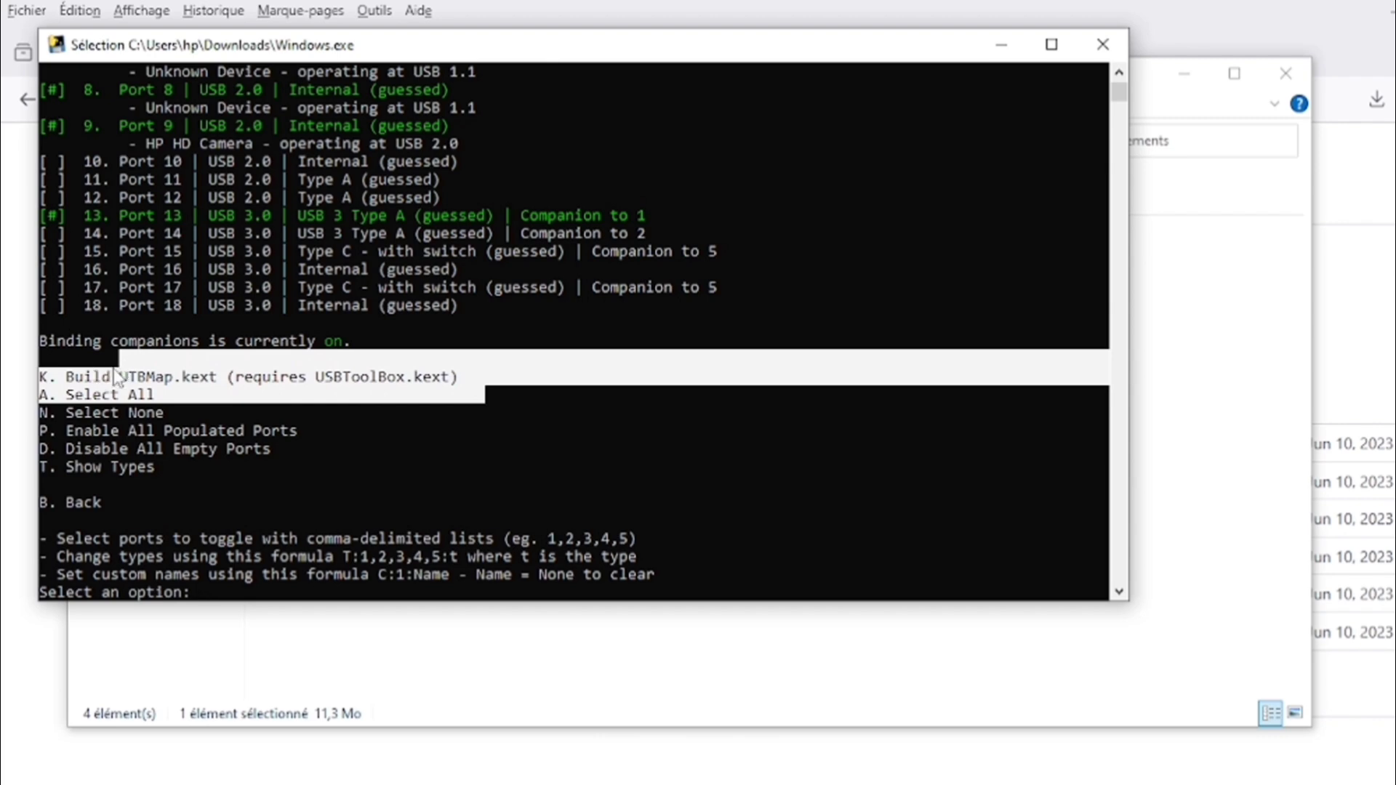
left_click(623, 415)
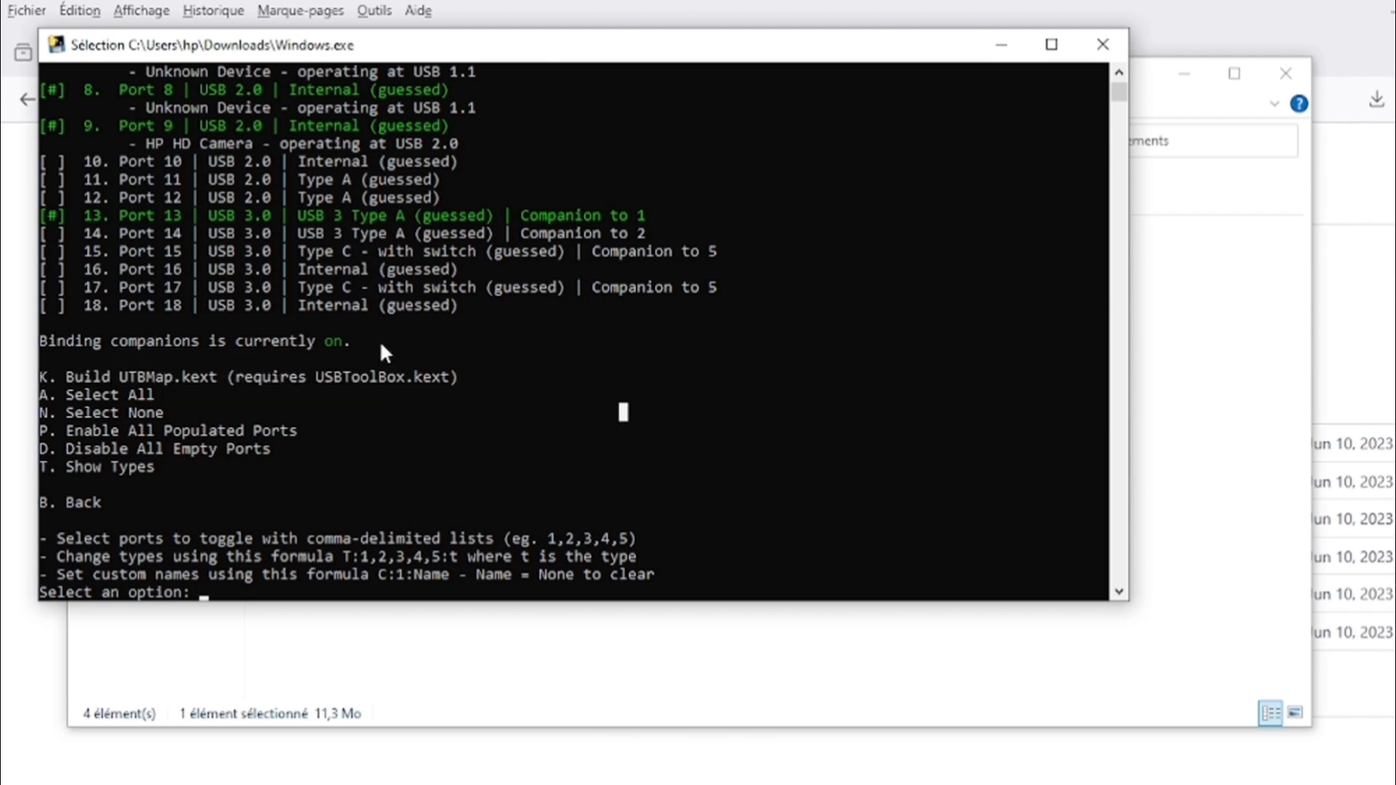
double_click(402, 378)
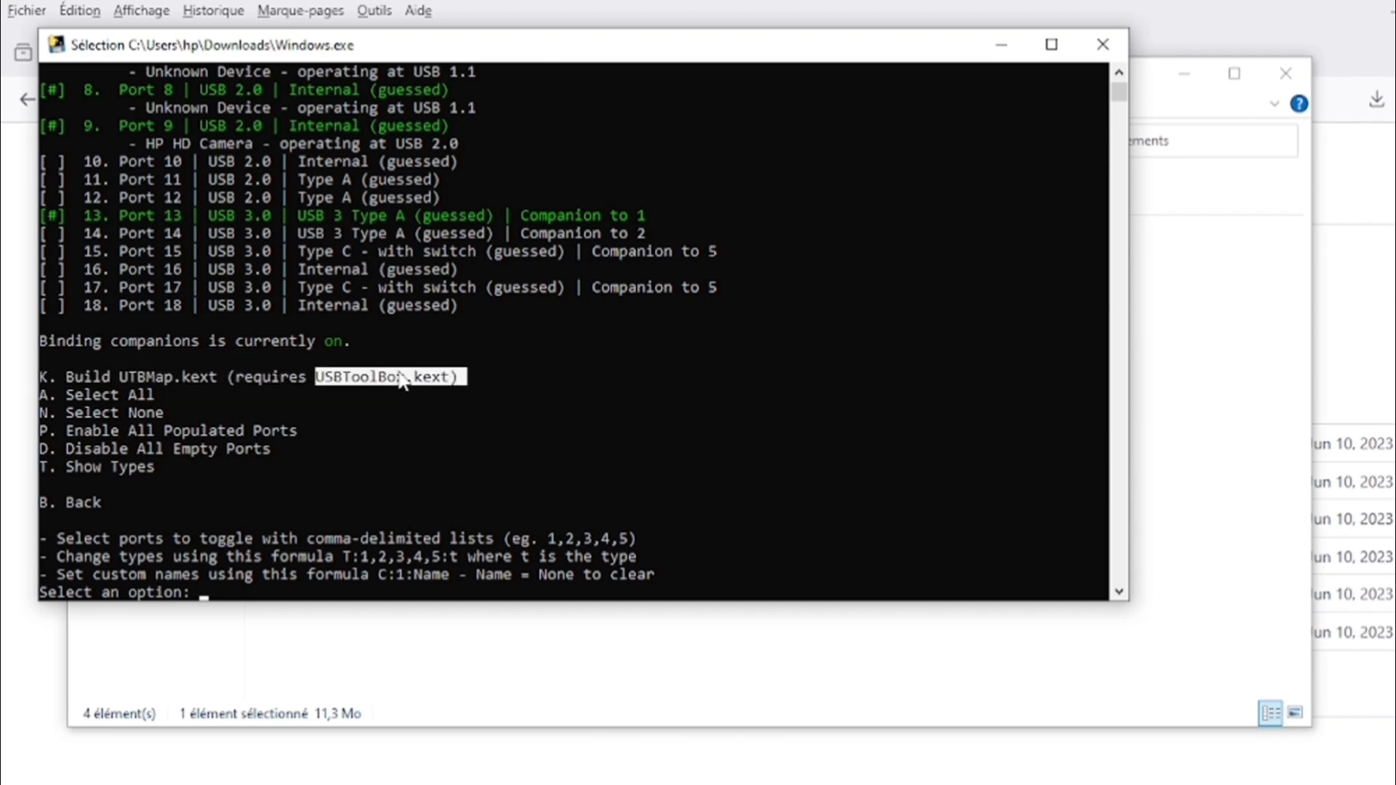
type("K")
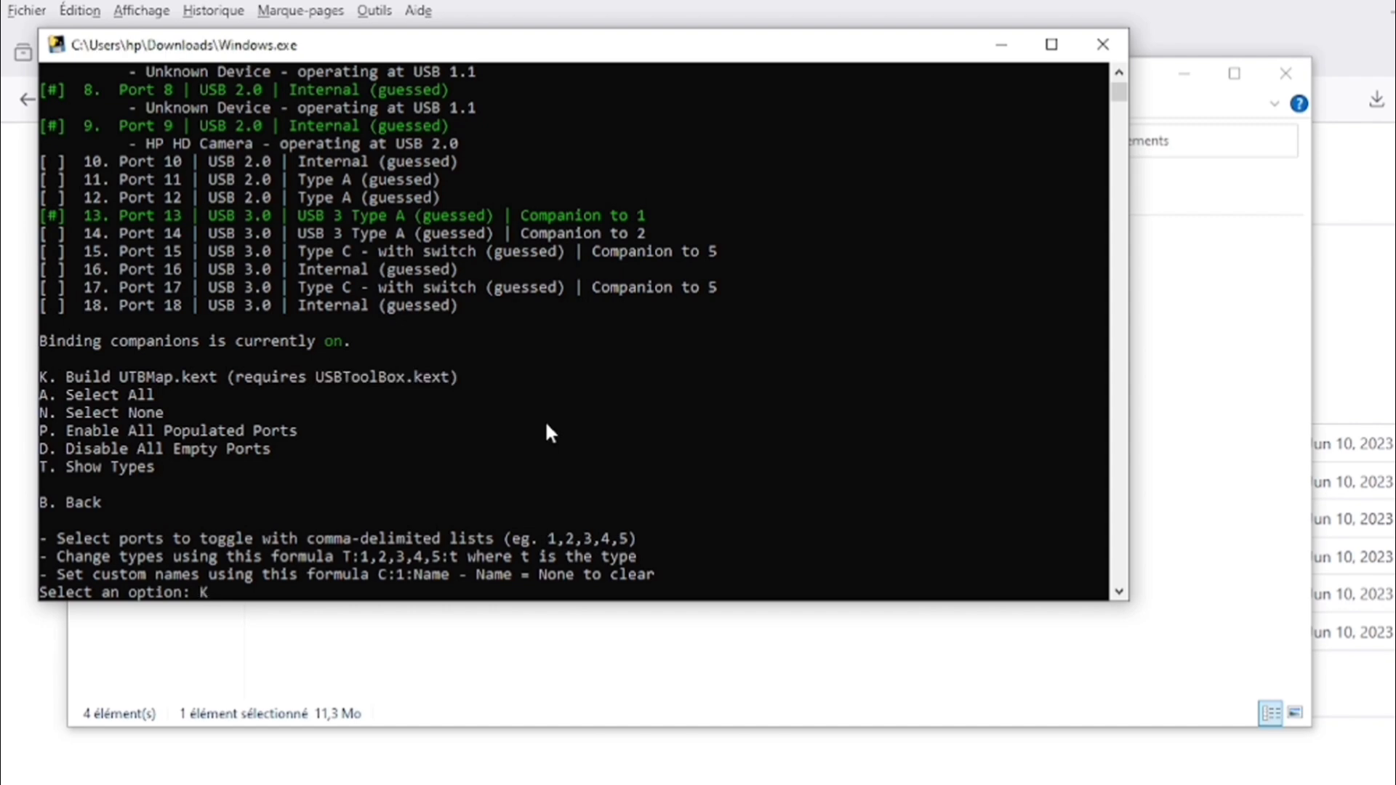
key("Return")
- Paste the copied UTBMap.kext into the OC\Kexts folder of the desktop EFI folder
double_click(233, 182)
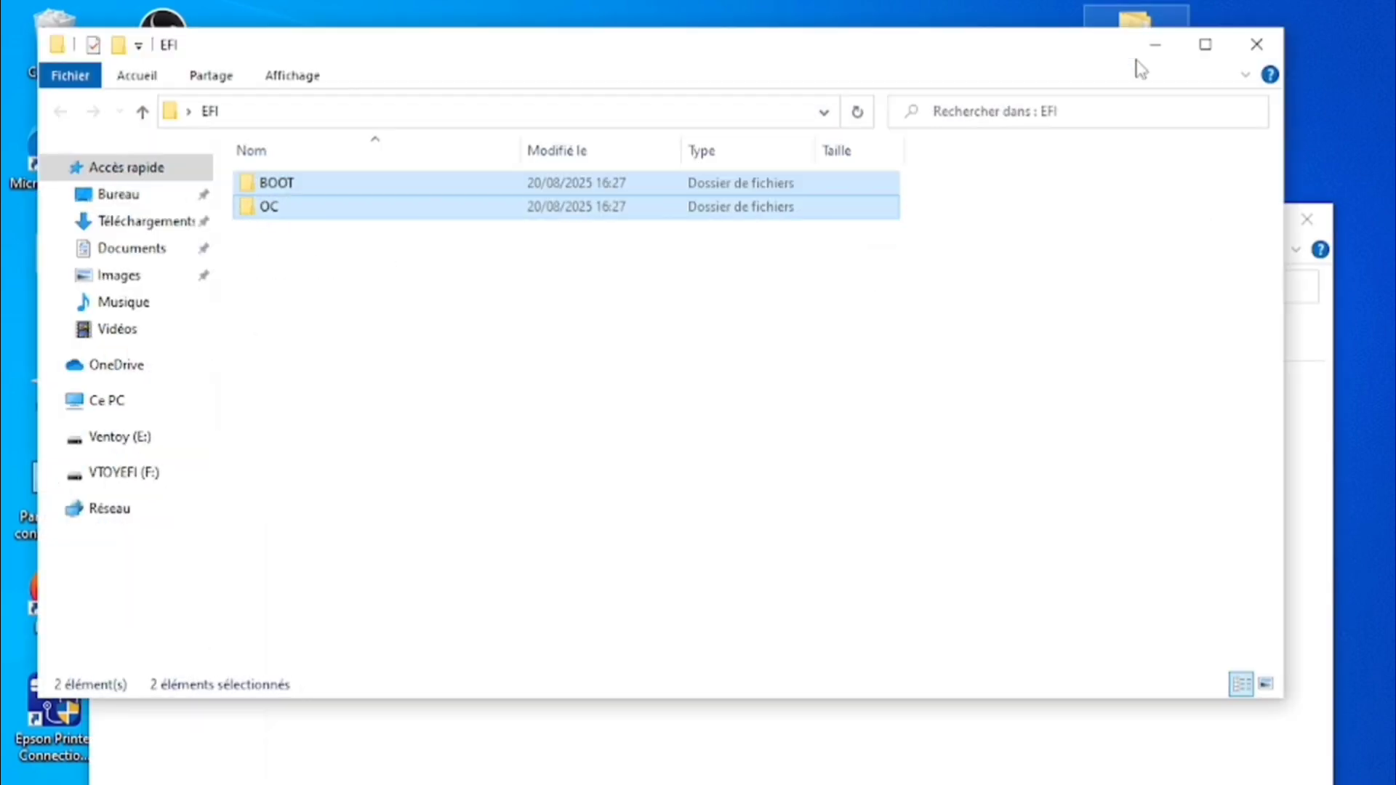
left_click(564, 306)
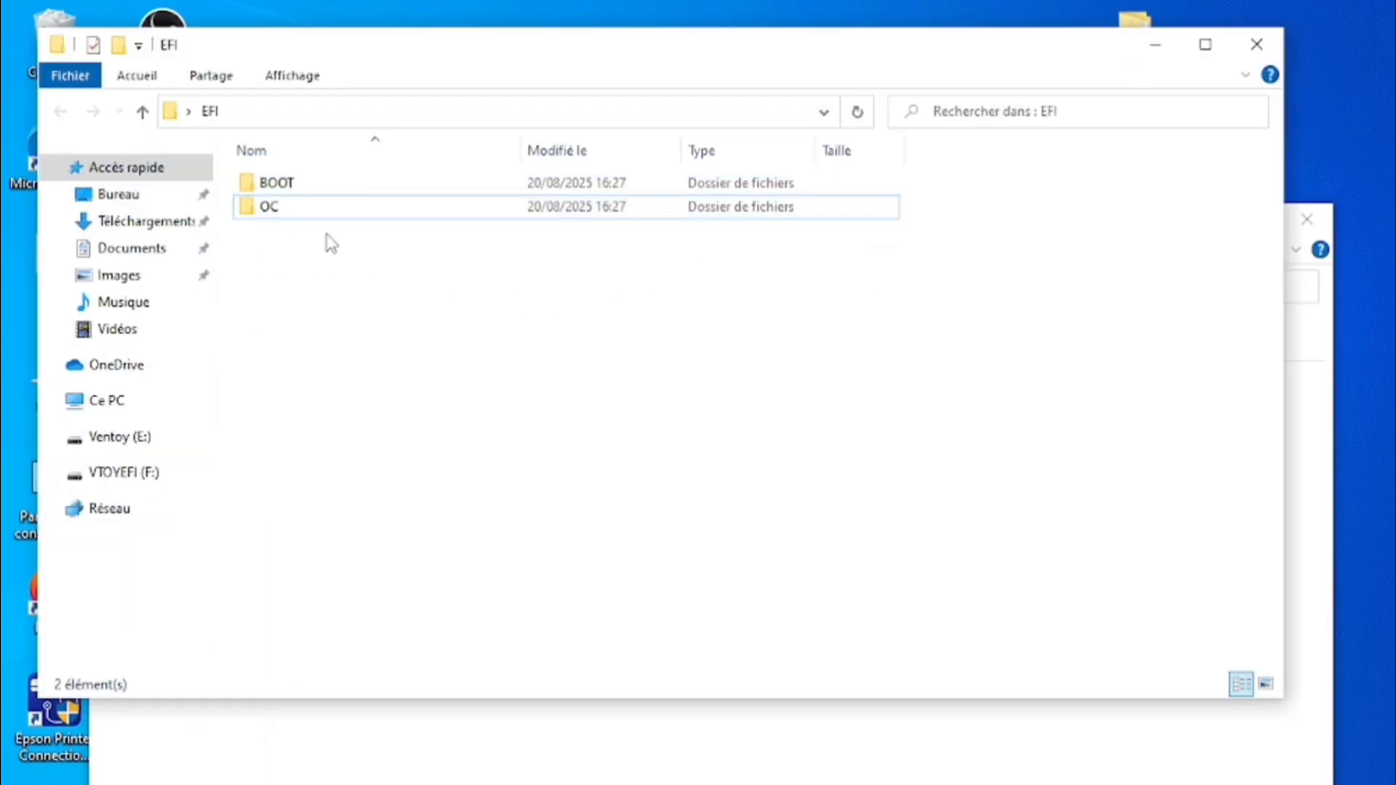
double_click(291, 209)
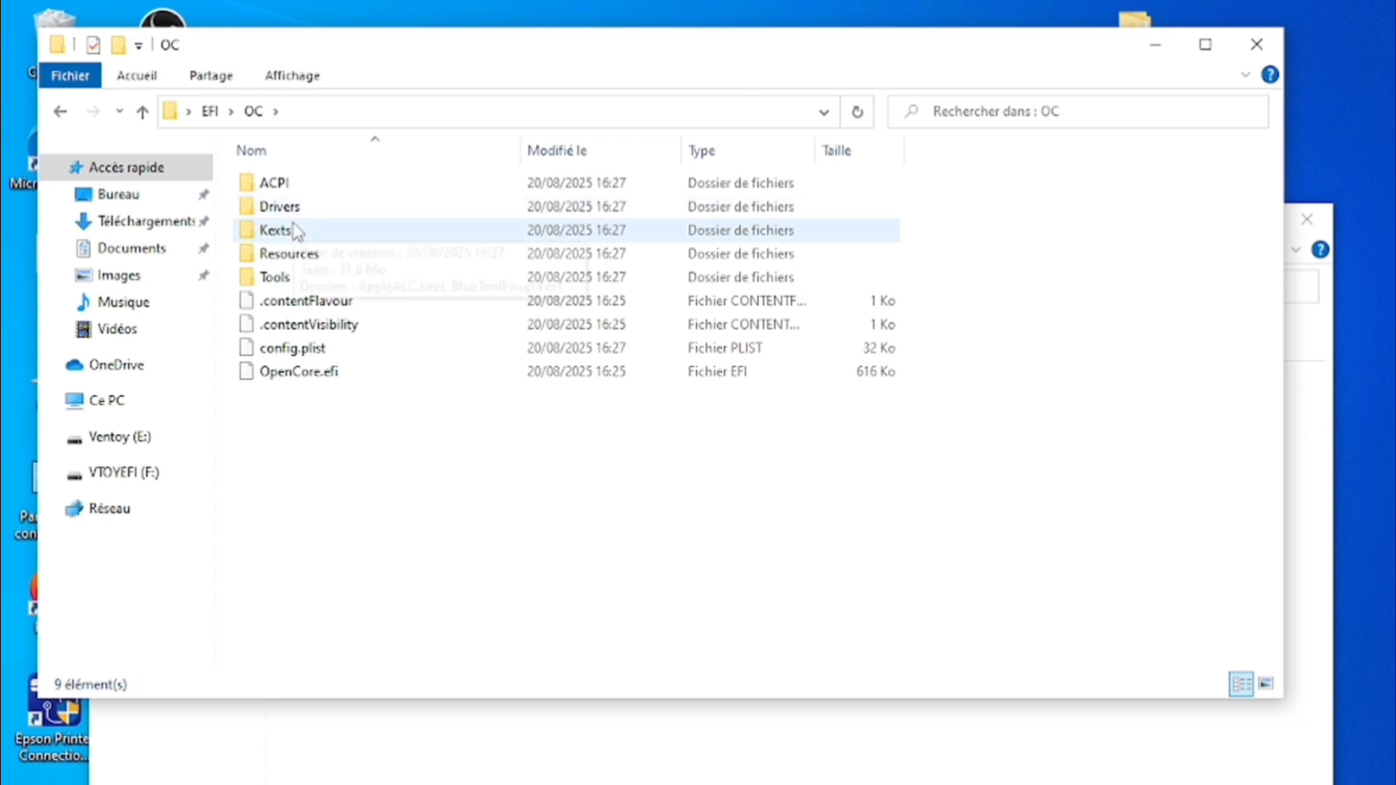
double_click(291, 230)
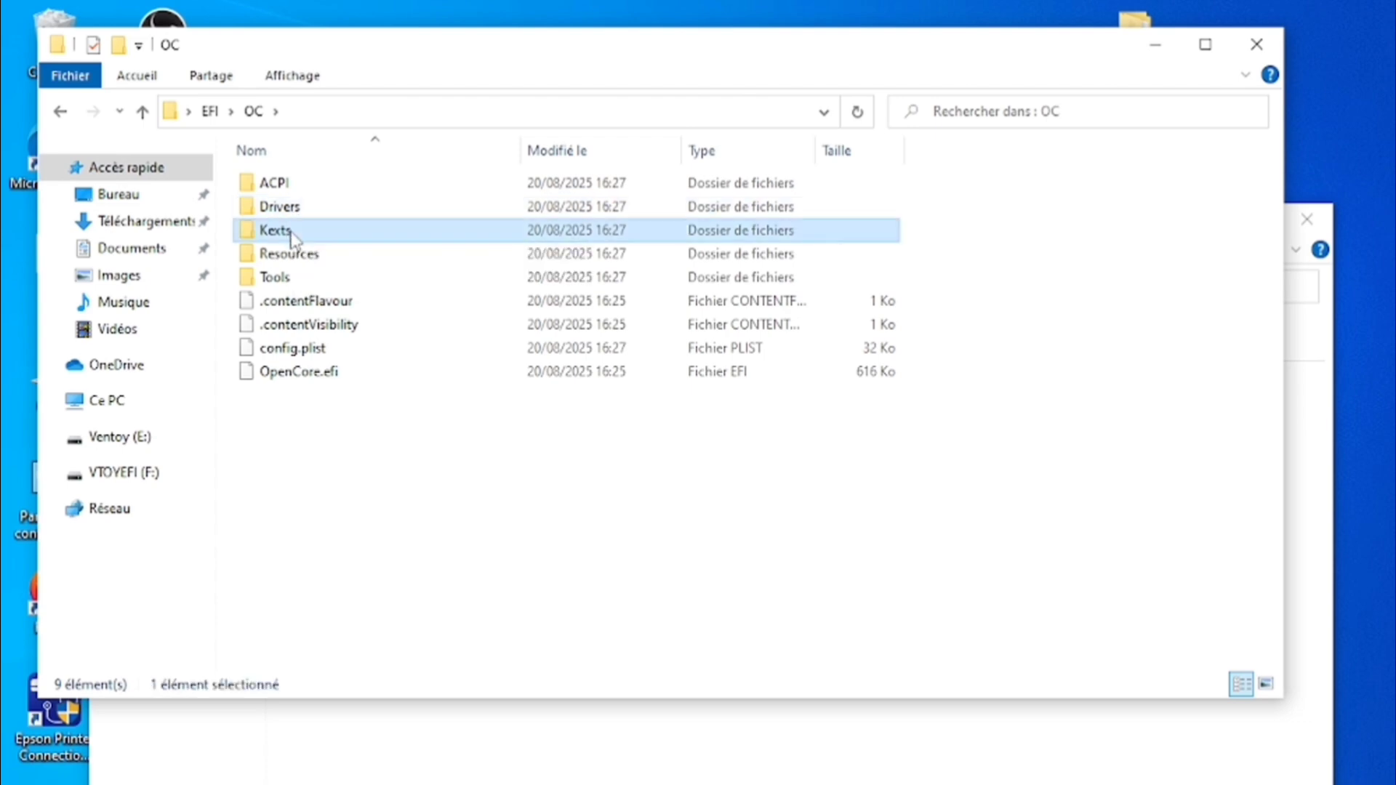
right_click(942, 481)
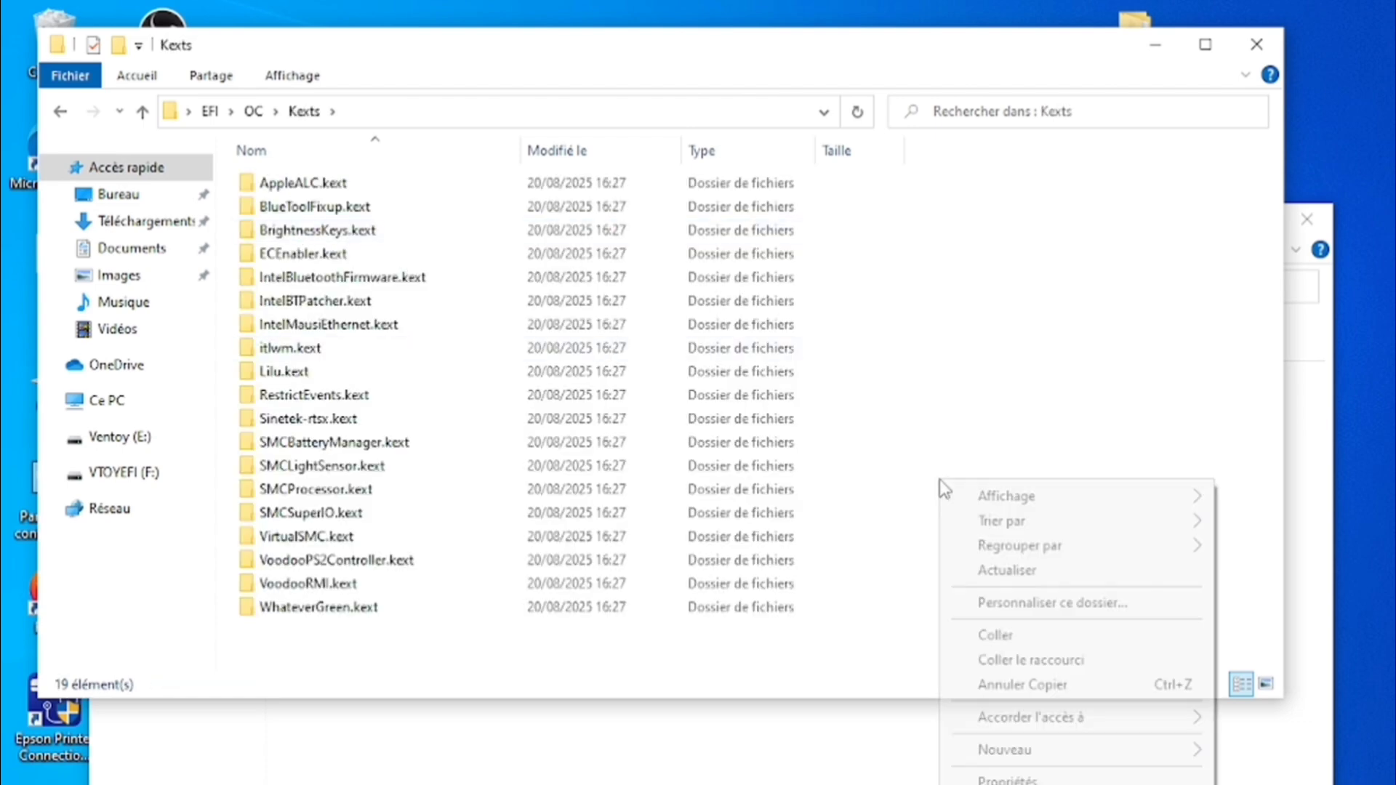
left_click(990, 635)
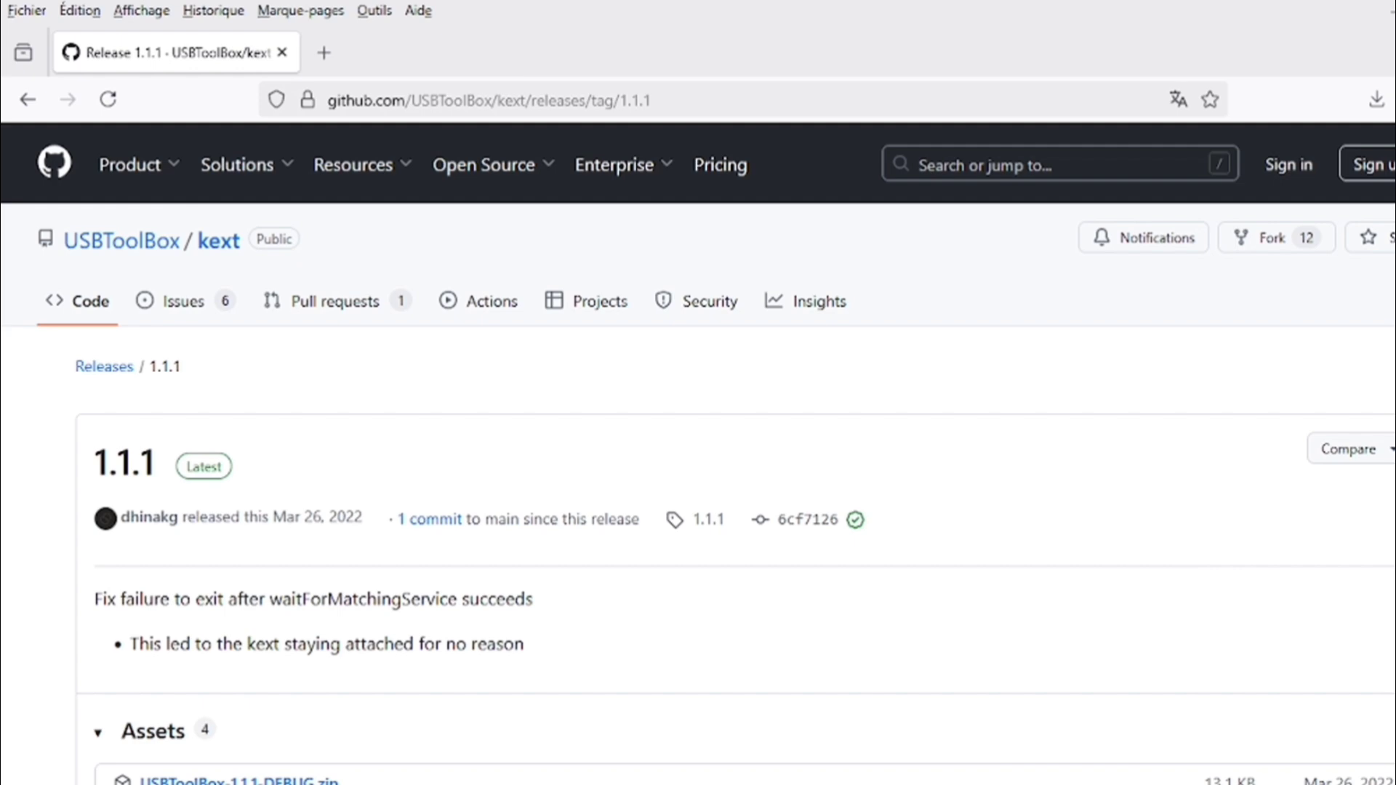
- Download USBToolBox-1.1.1-RELEASE.zip from the USBToolBox kext 1.1.1 release page and extract it directly in the Downloads folder
scroll(698, 451, "down", 3)
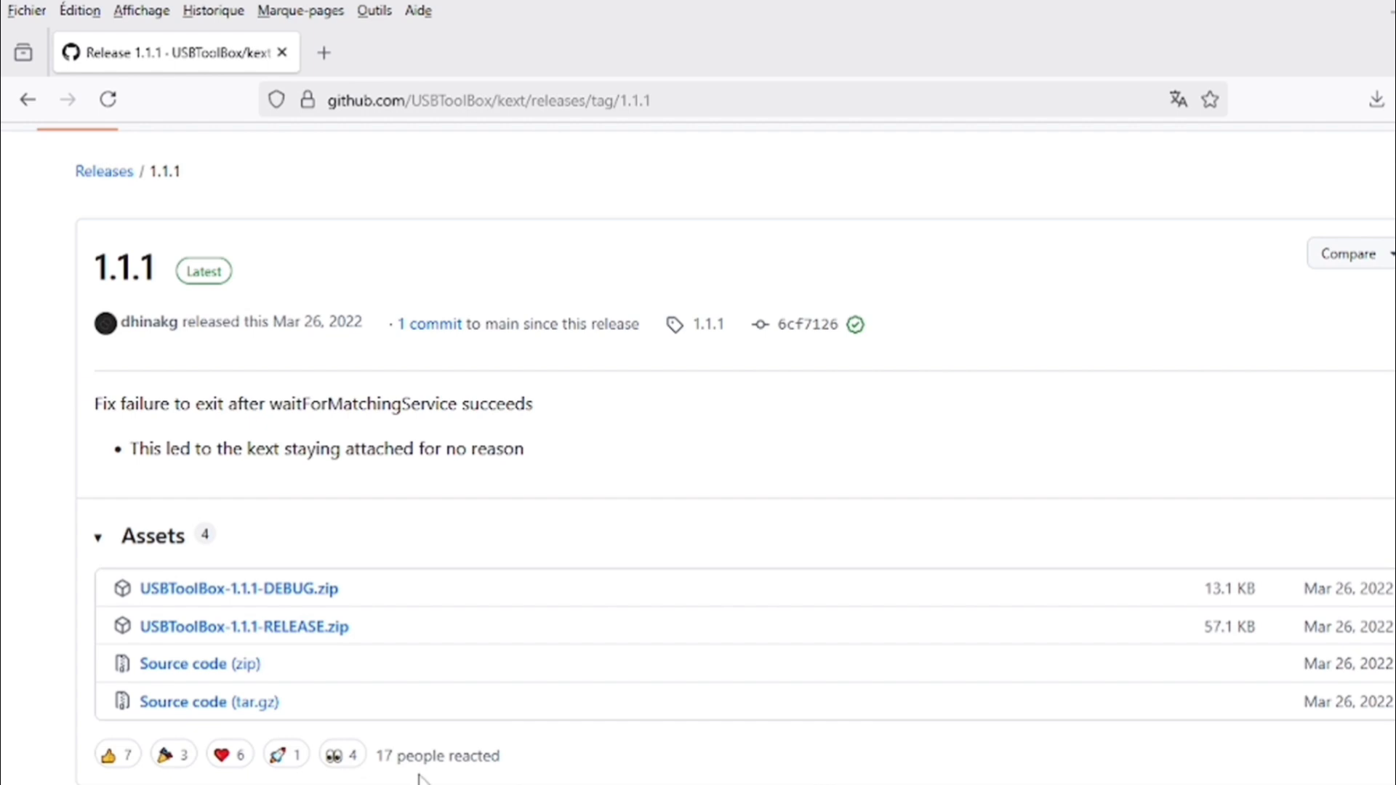
left_click(315, 637)
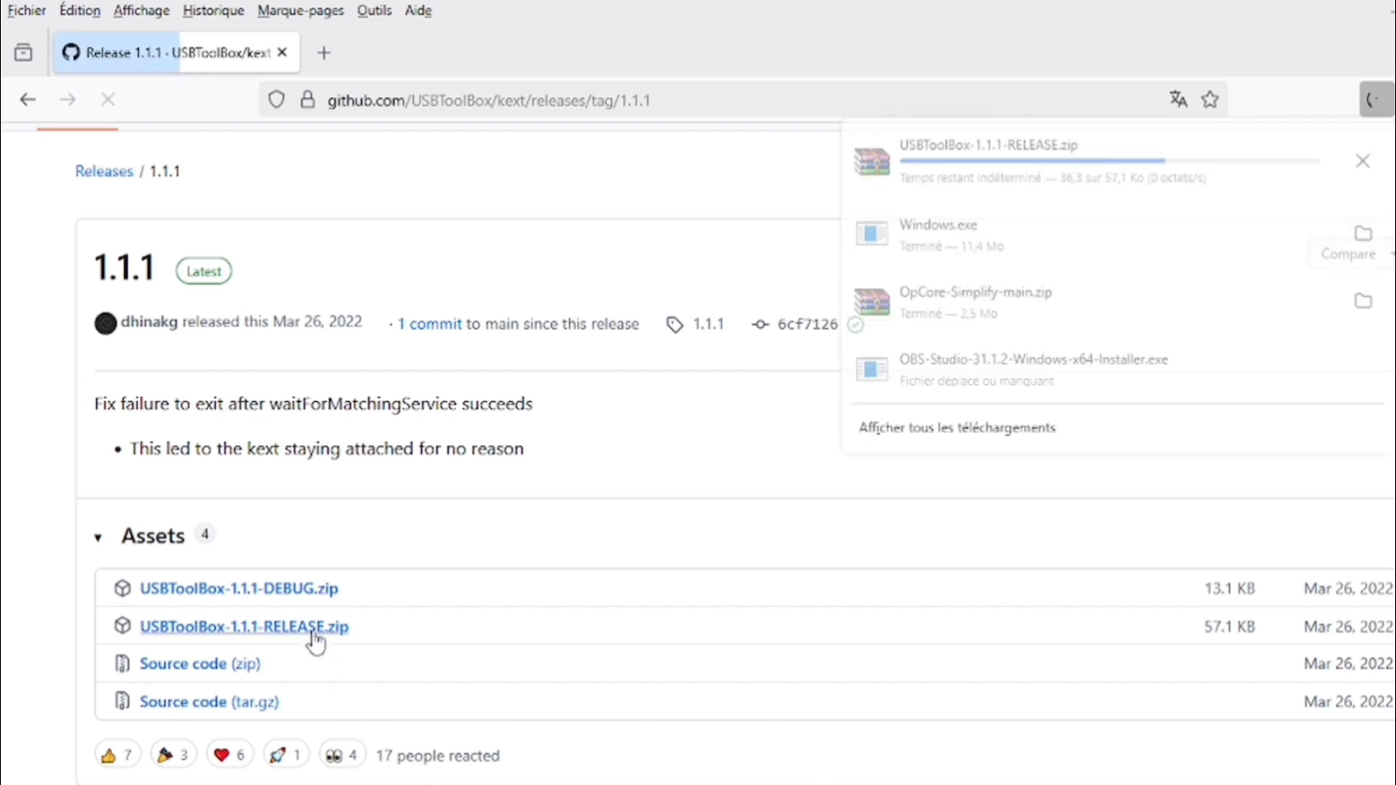
left_click(1362, 160)
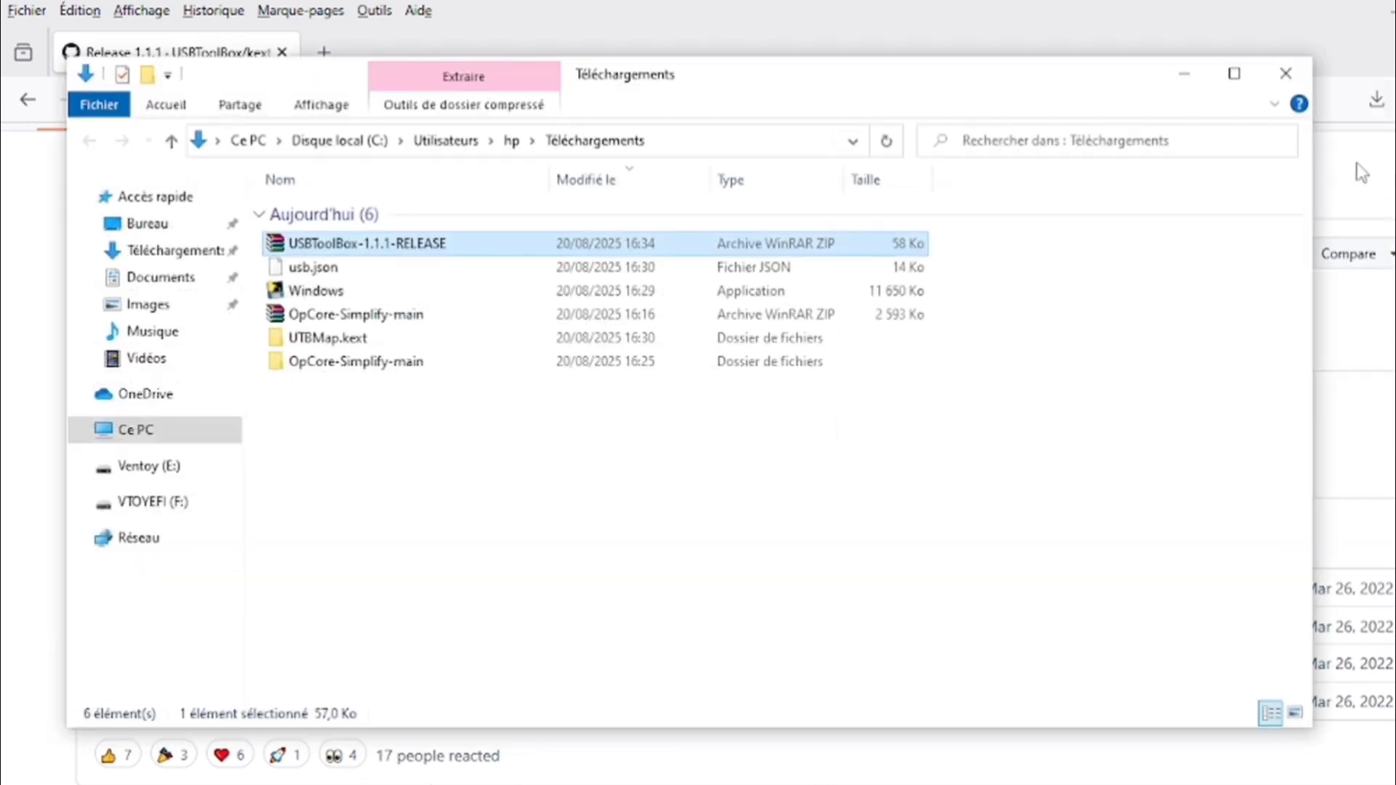
right_click(394, 248)
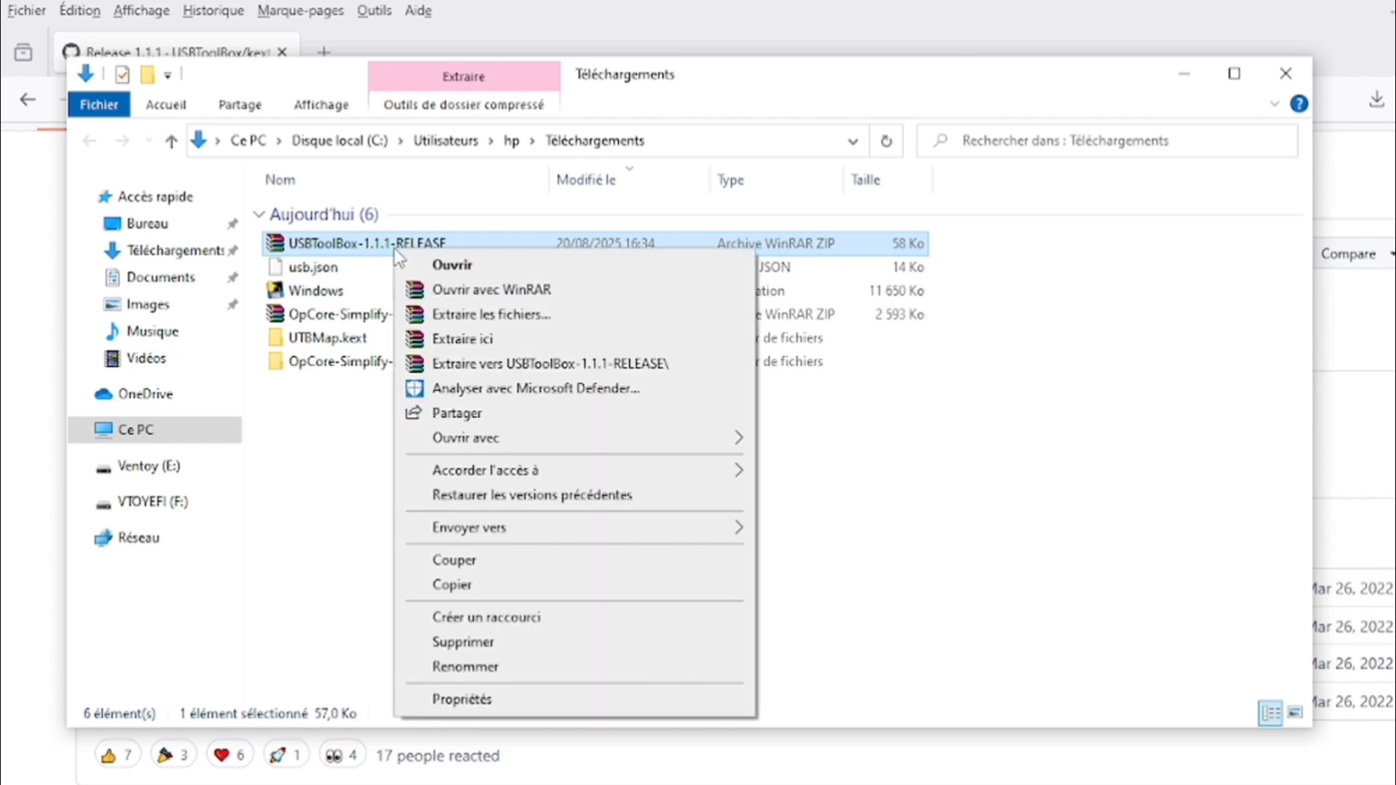
left_click(446, 339)
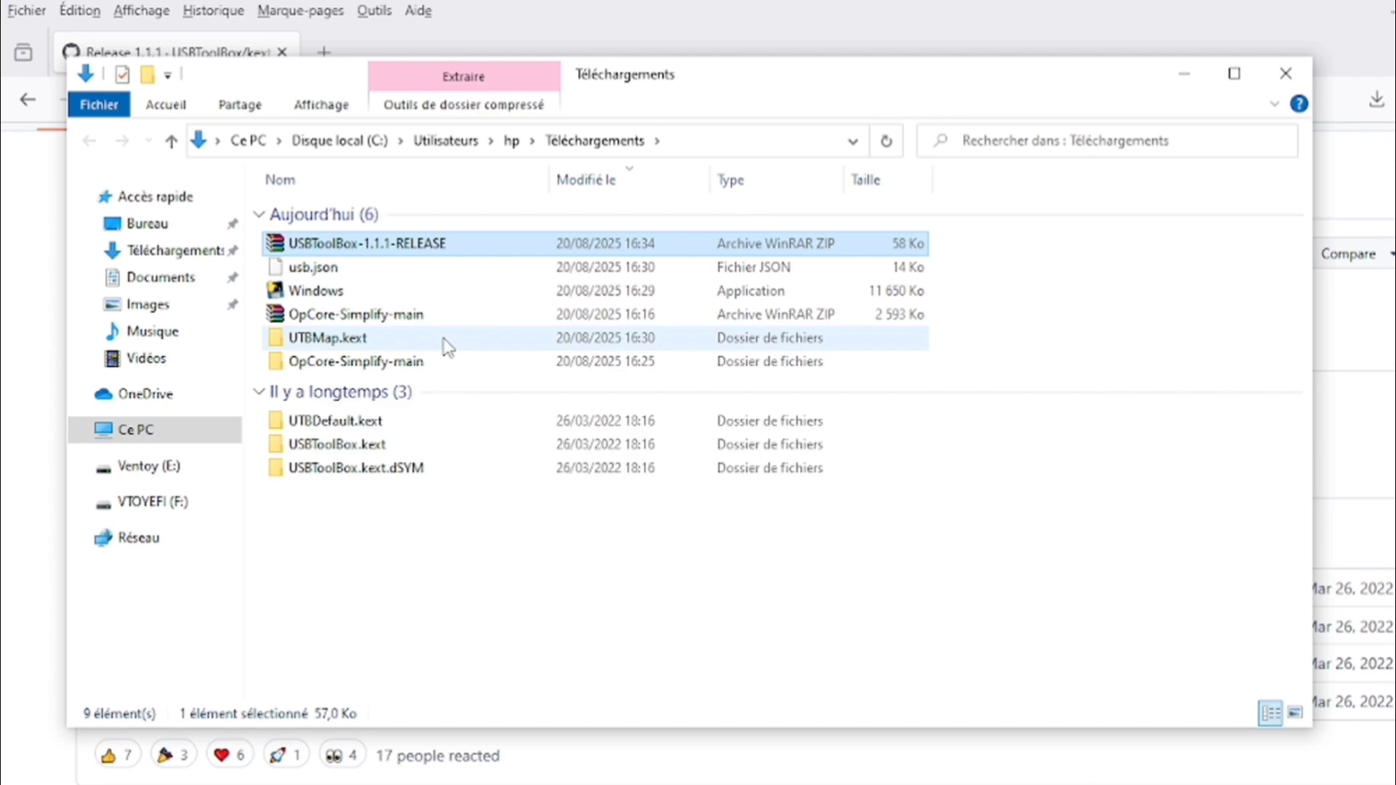
- Copy USBToolBox.kext from the Downloads folder and paste it into EFI\OC\Kexts on the desktop
left_click(305, 445)
right_click(306, 445)
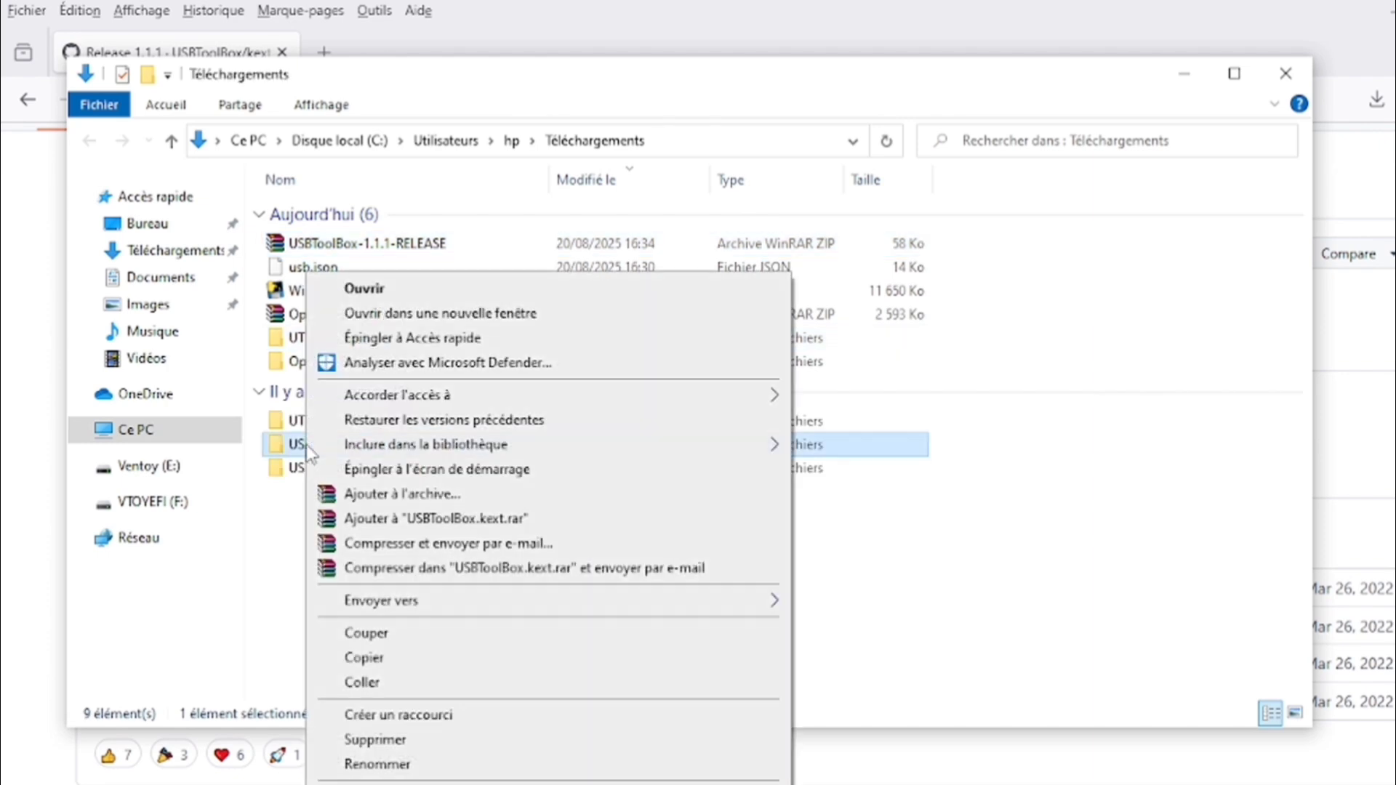
left_click(364, 658)
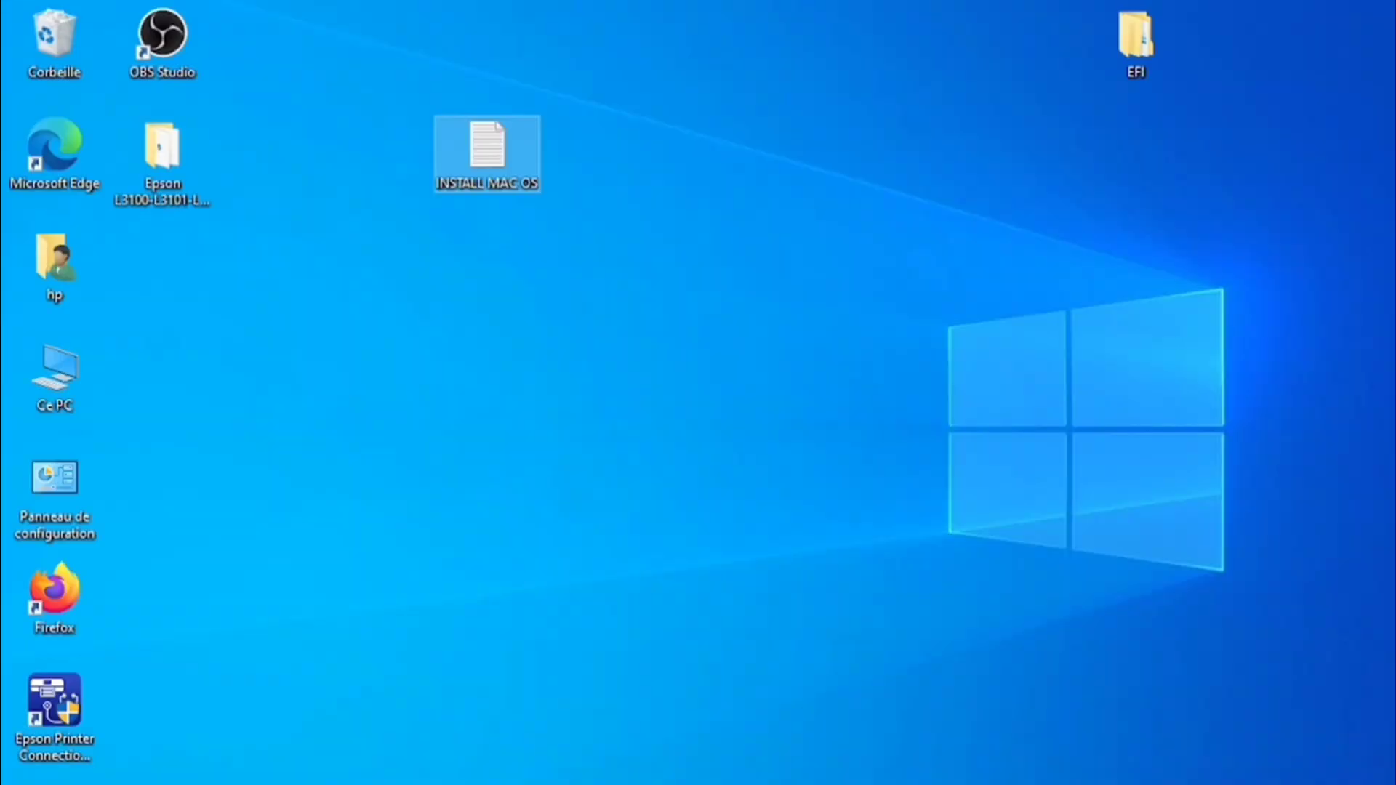
double_click(1134, 44)
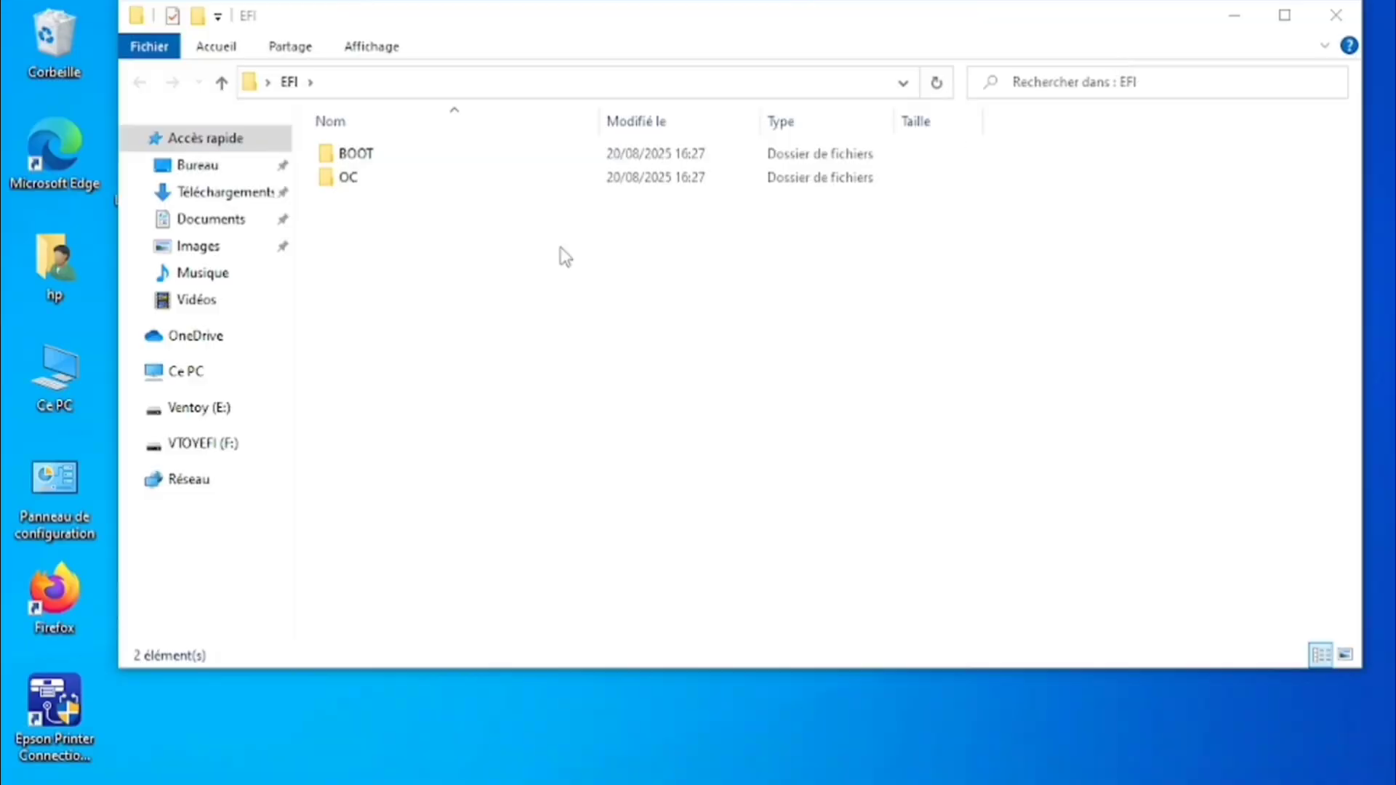
double_click(368, 183)
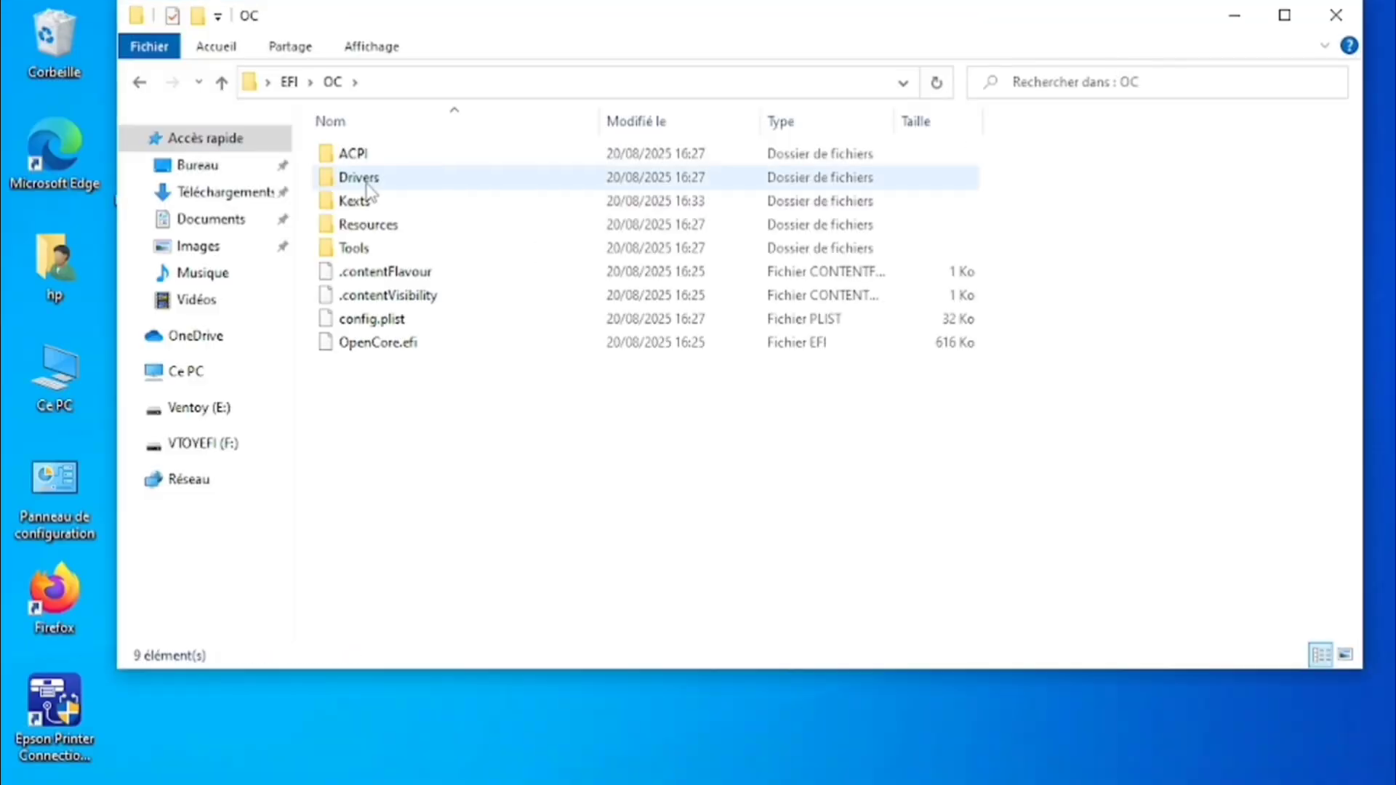
double_click(368, 201)
left_click(368, 202)
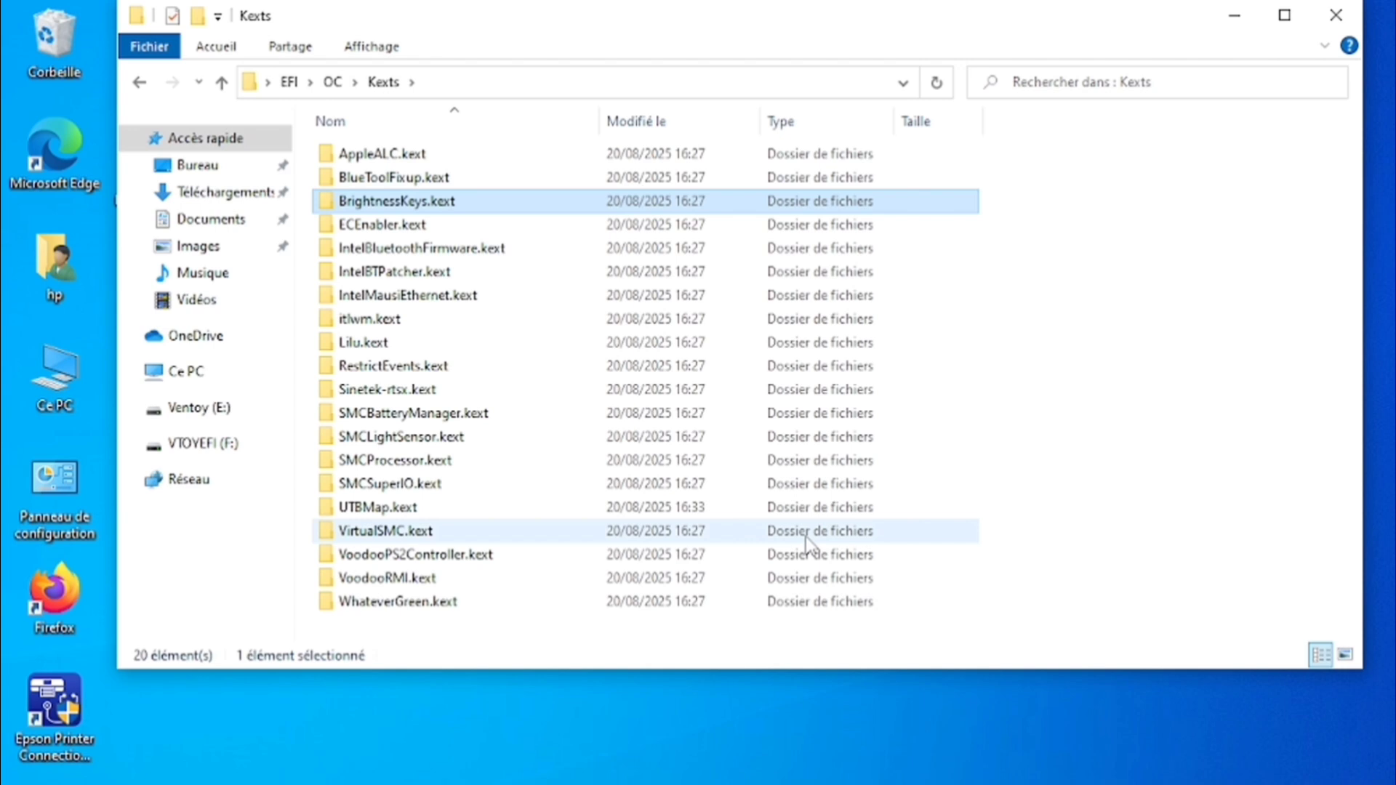
right_click(1048, 619)
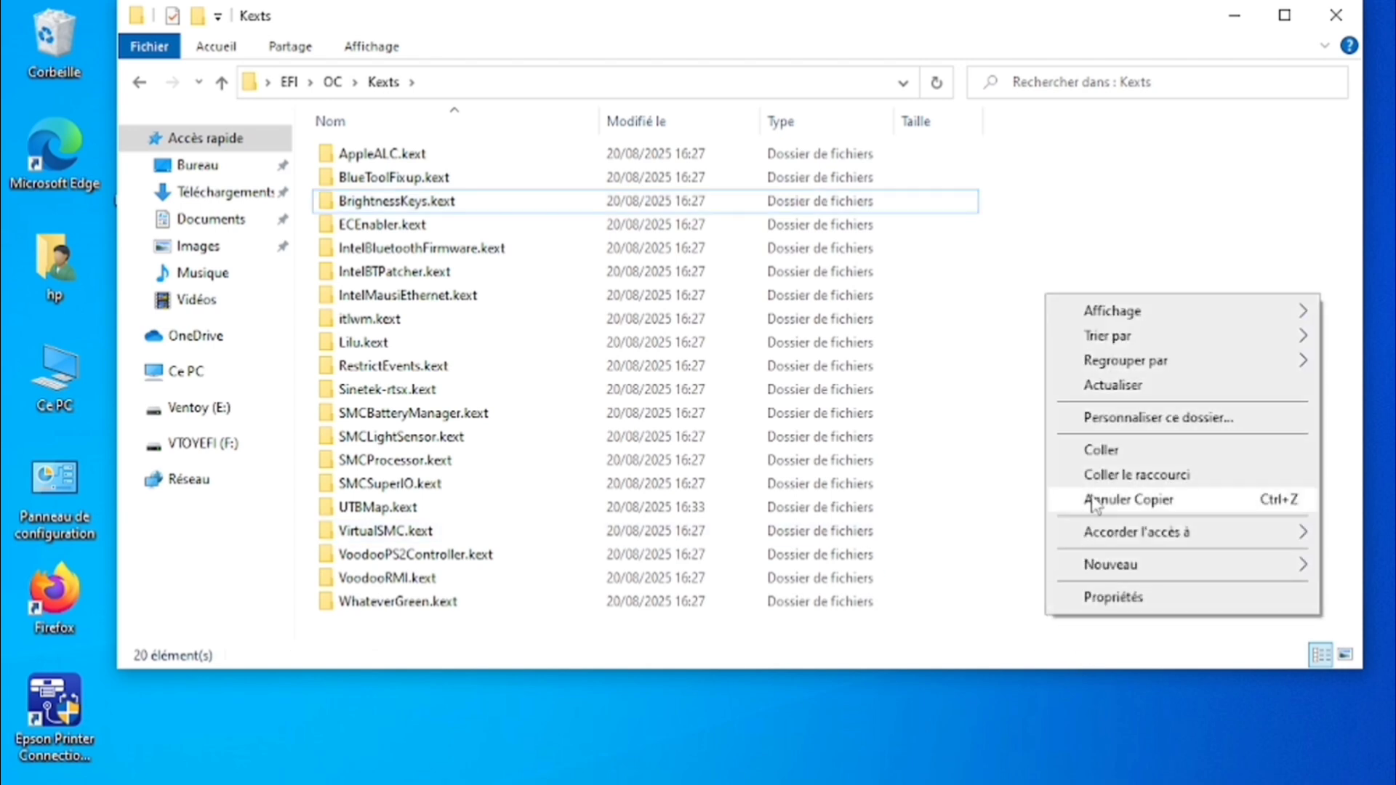
left_click(1101, 450)
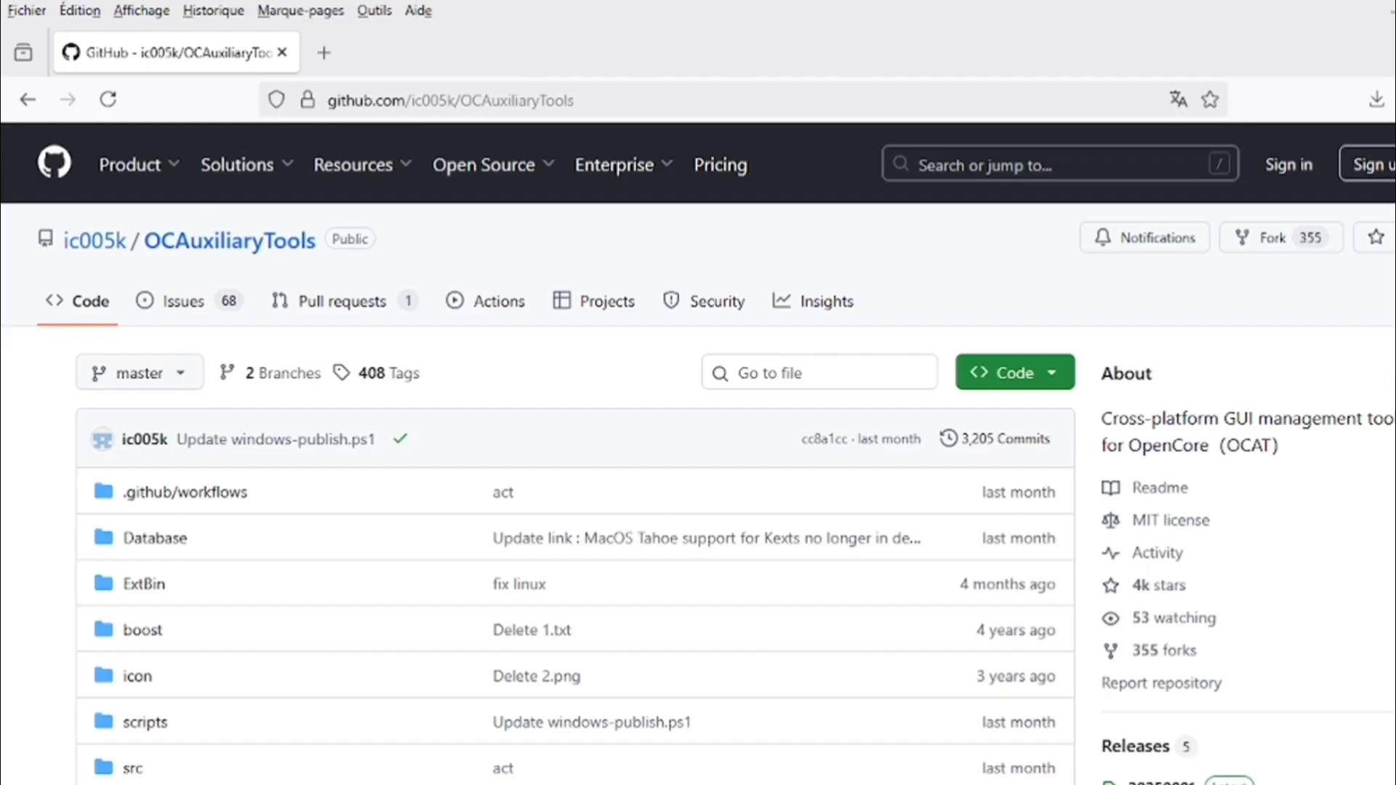
- Download OCAT-Win64.zip from the OCAuxiliaryTools 20250001 release page and extract it in the Downloads folder
scroll(1286, 392, "down", 5)
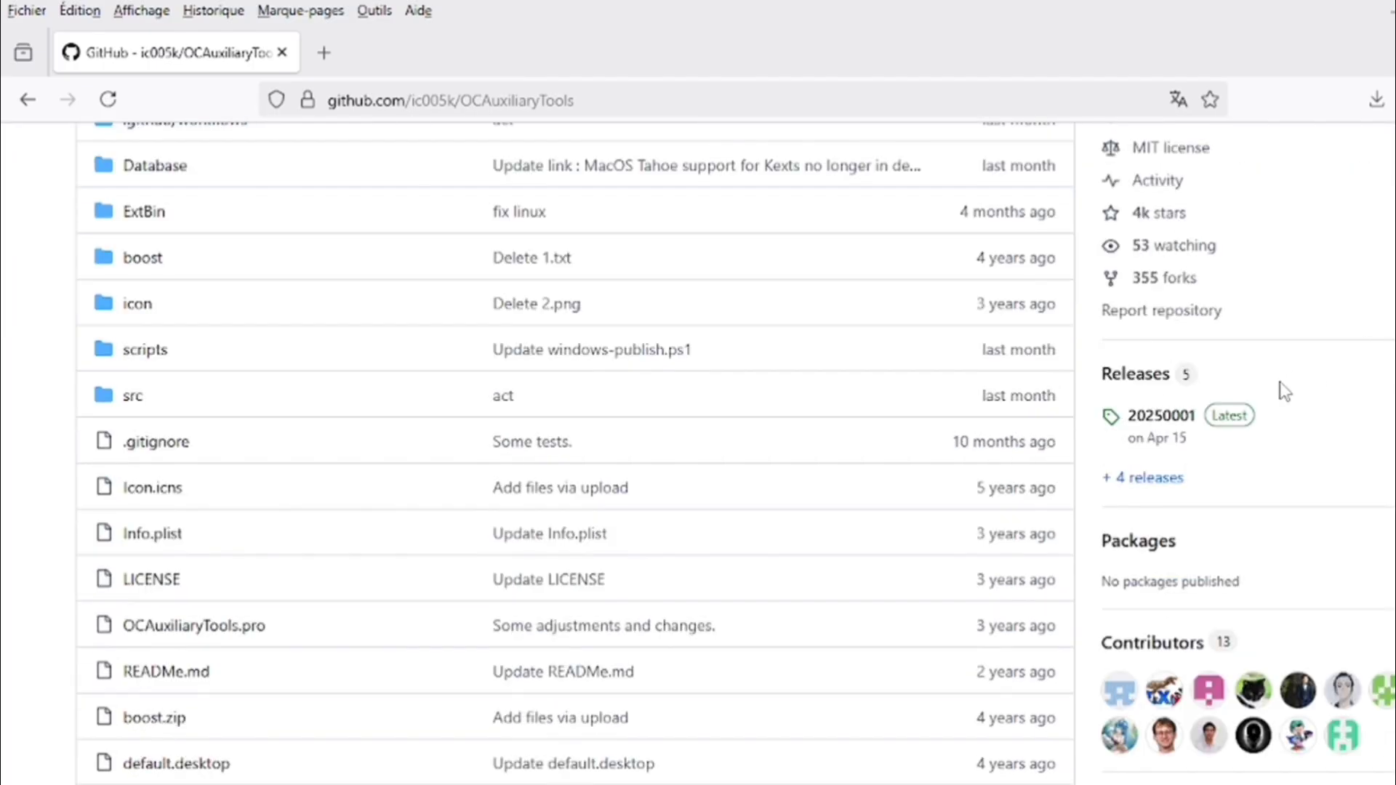
left_click(1235, 426)
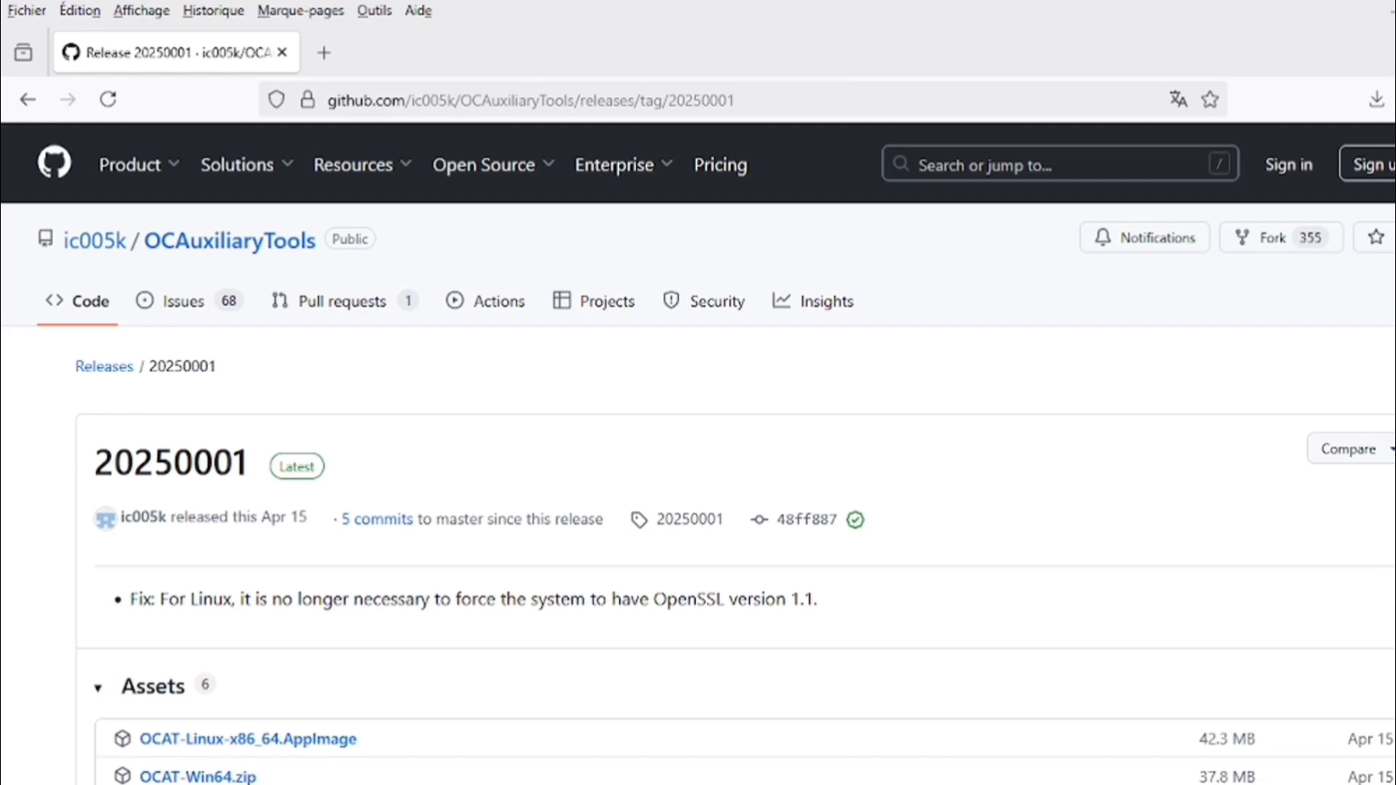
scroll(549, 596, "down", 1)
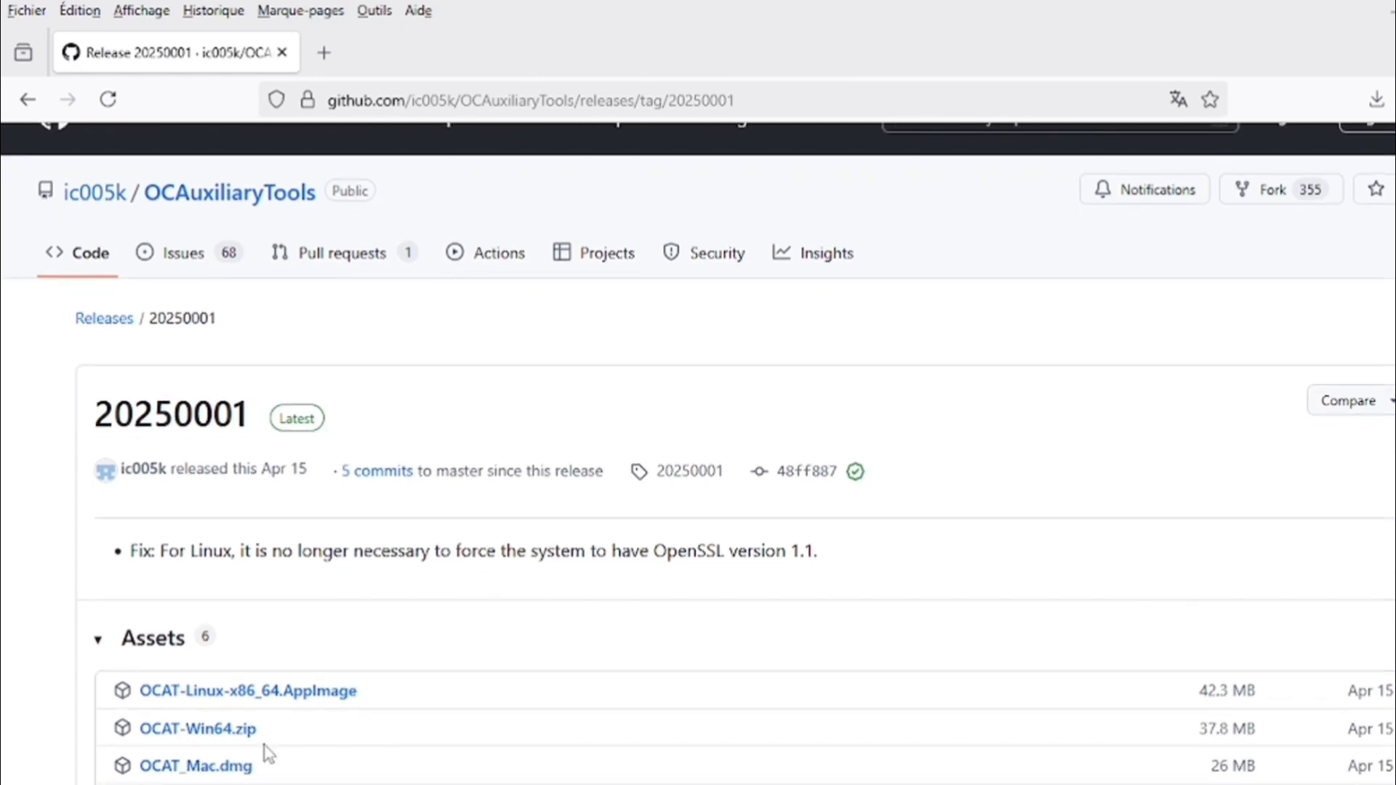
left_click(221, 730)
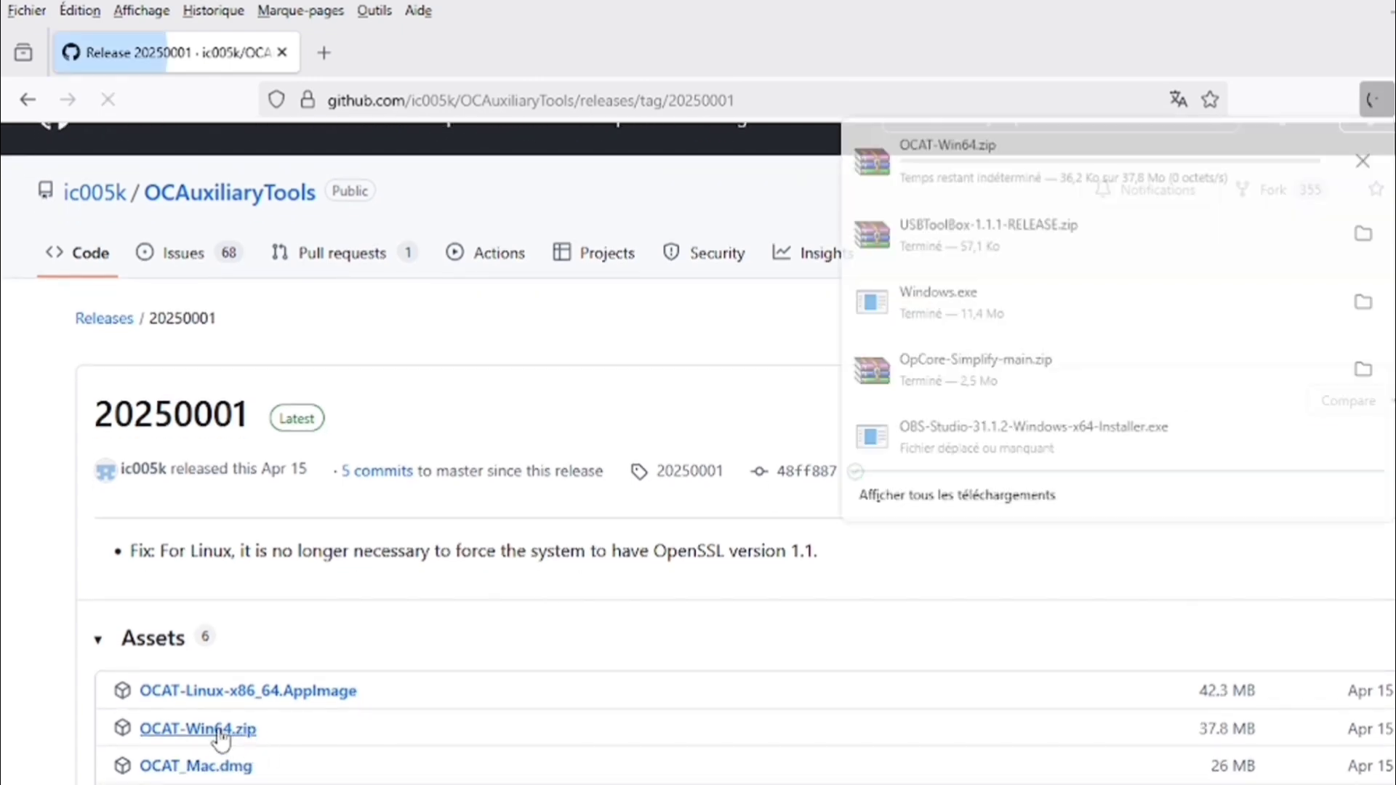
left_click(1363, 160)
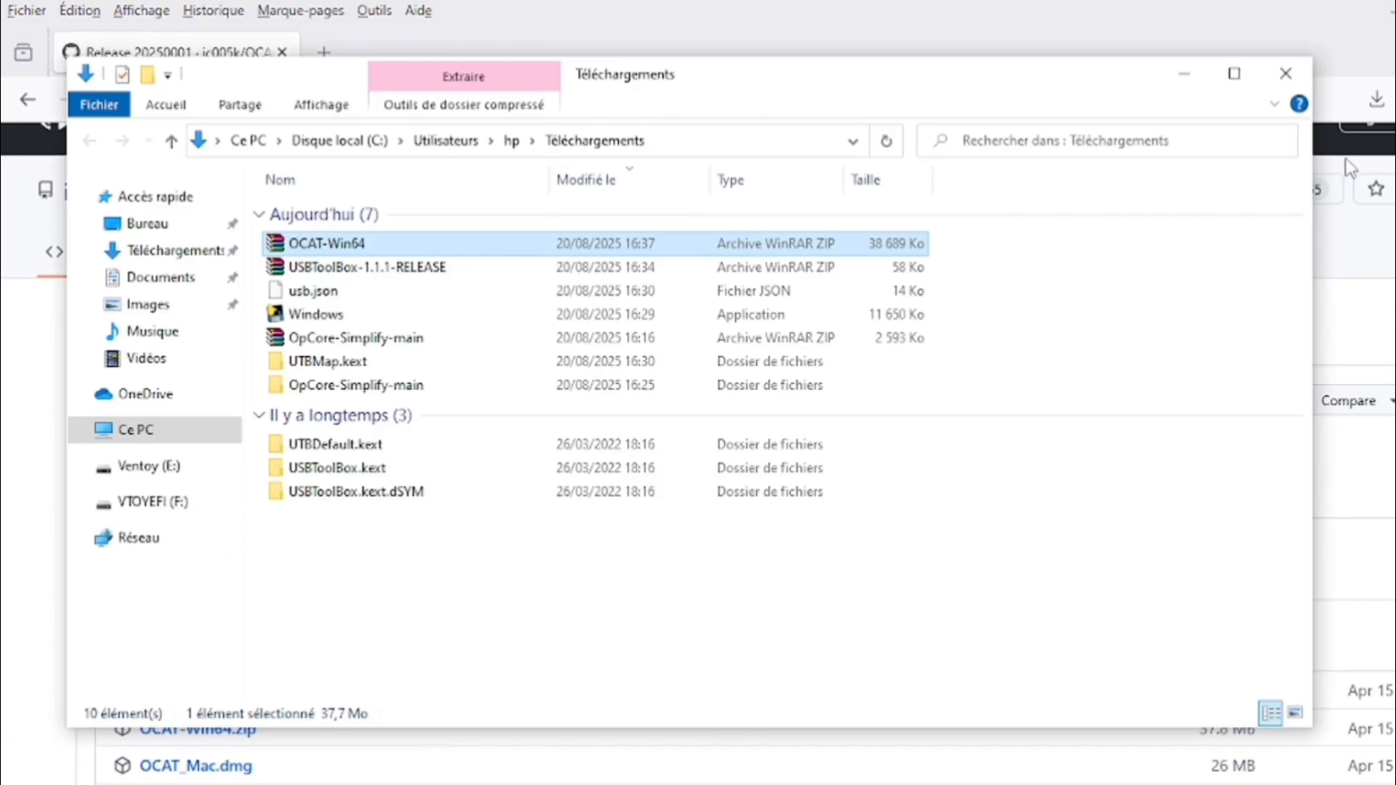
right_click(315, 248)
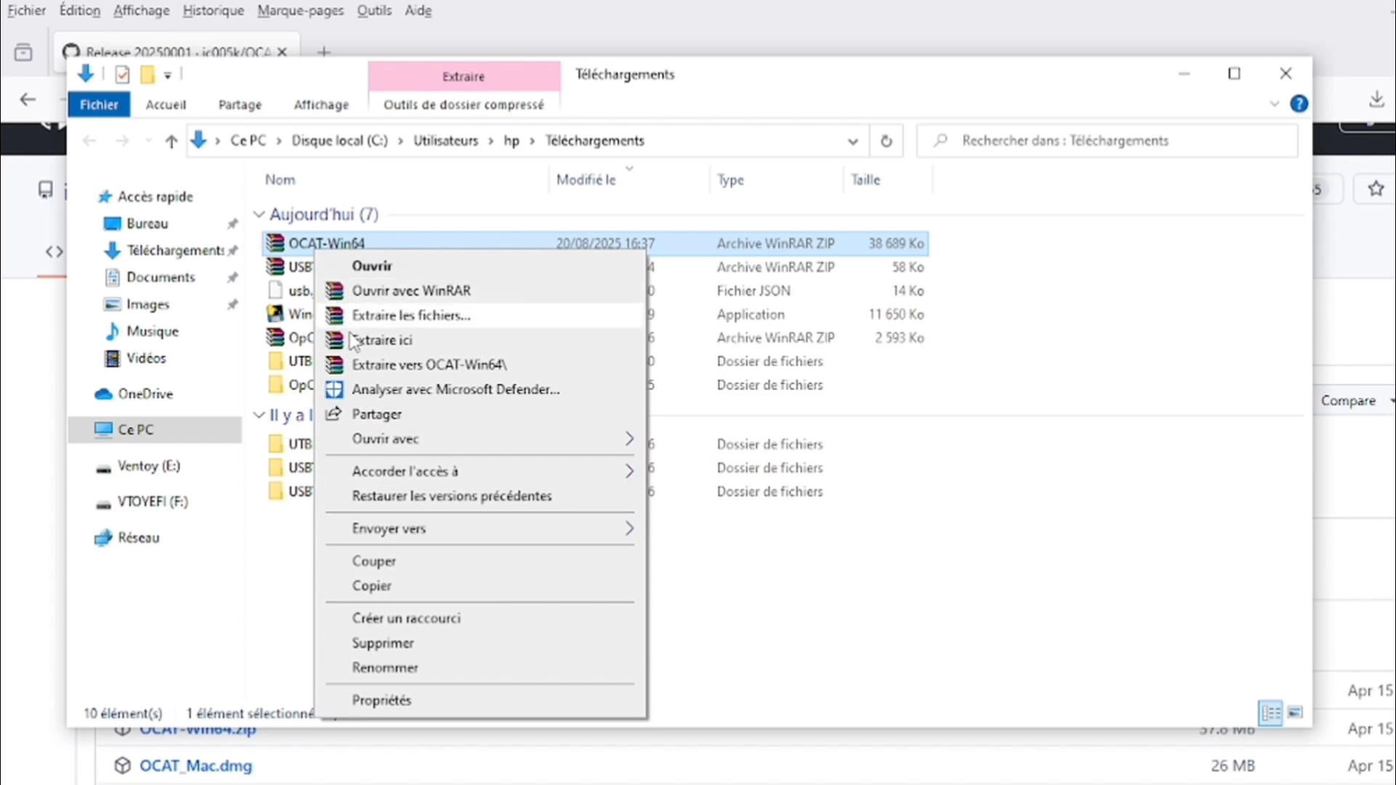
left_click(376, 342)
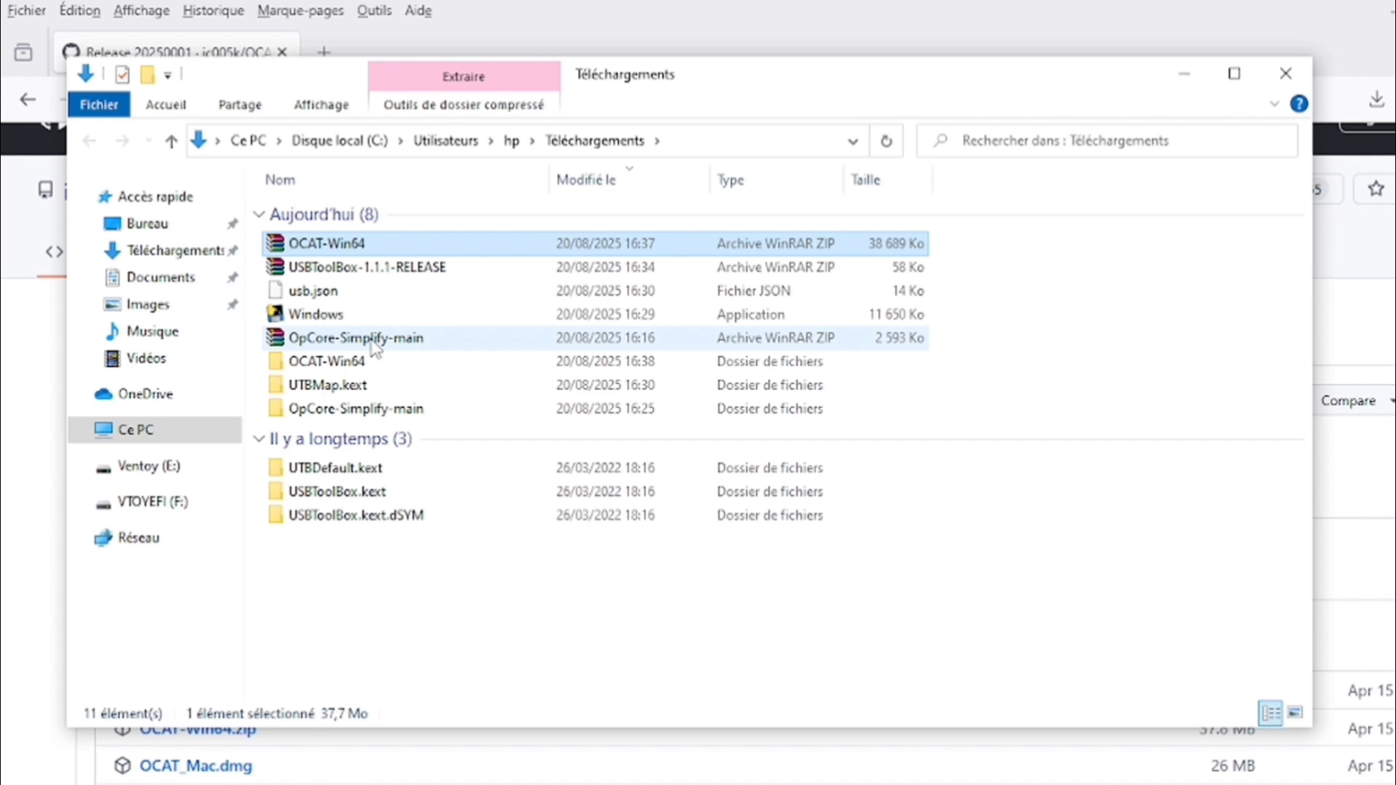
- Launch the OCAuxiliaryTools application from the extracted OCAT-Win64 folder and move its window clear of the screen edge
double_click(354, 362)
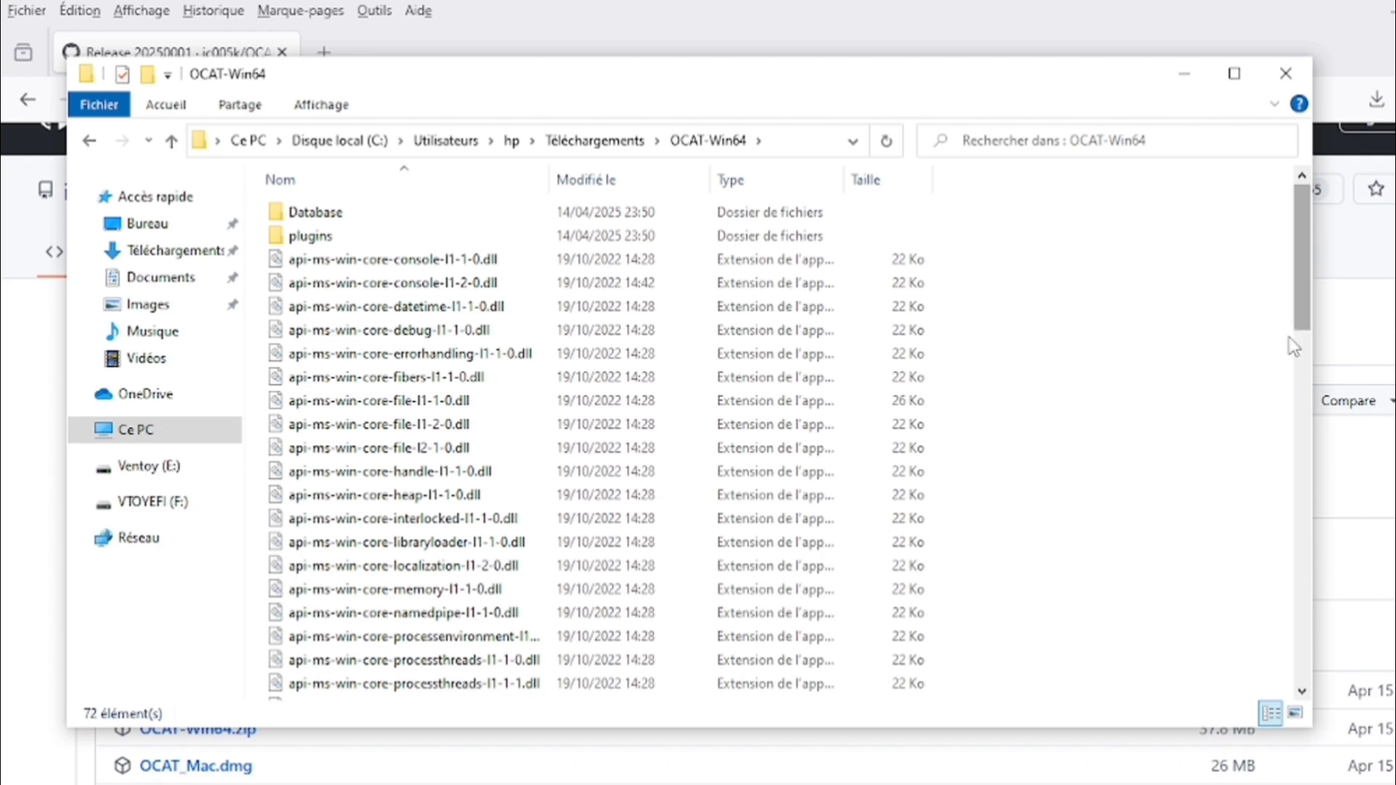
left_click_drag(1303, 299, 1295, 467)
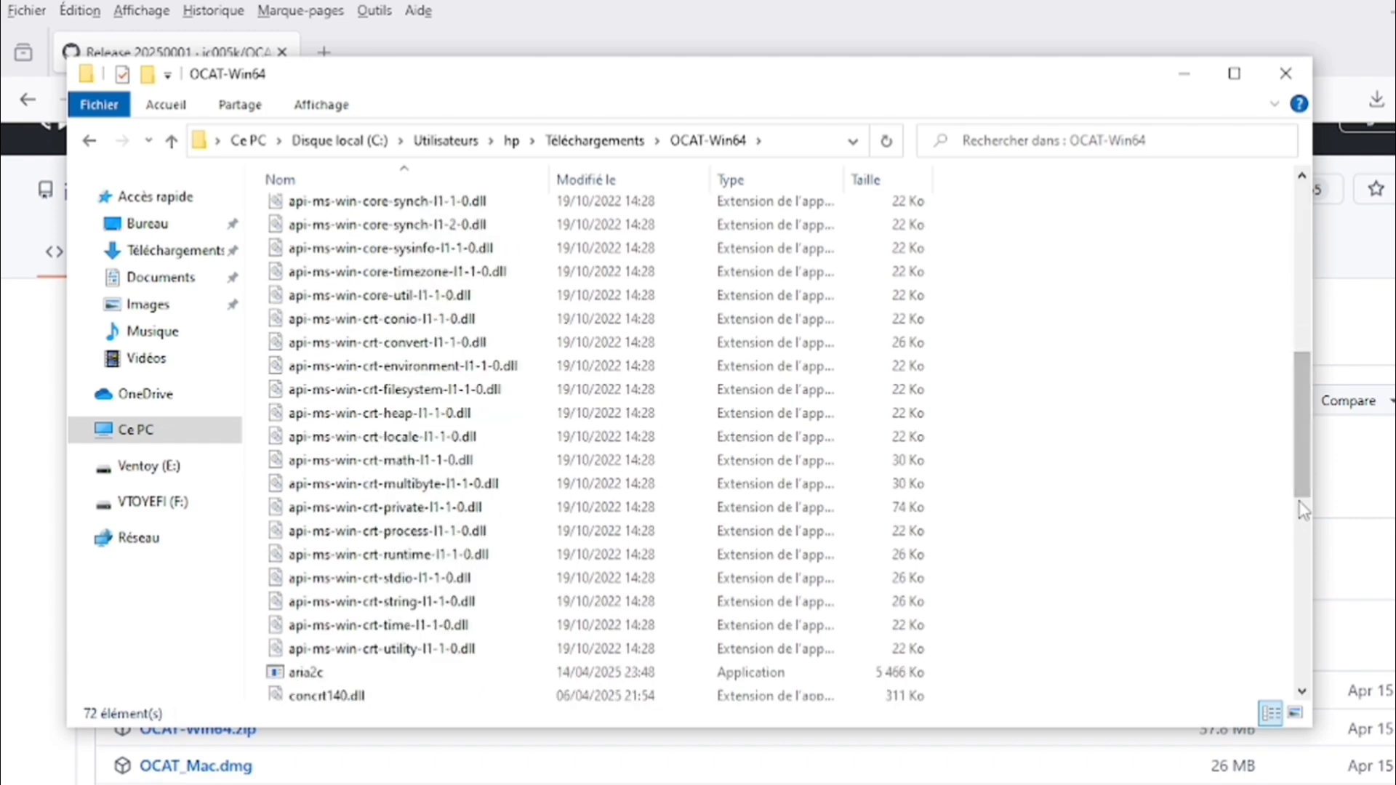
scroll(1069, 574, "down", 8)
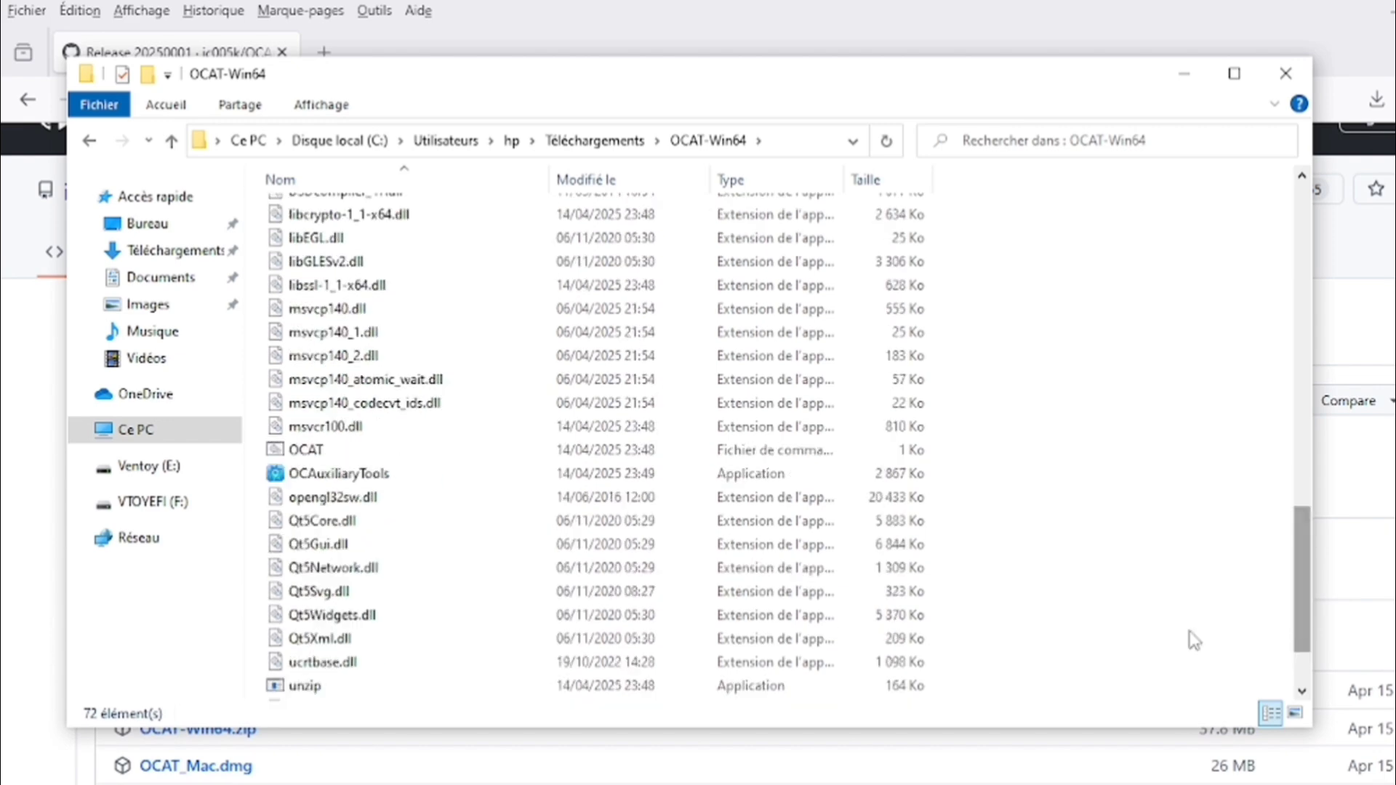
left_click(362, 477)
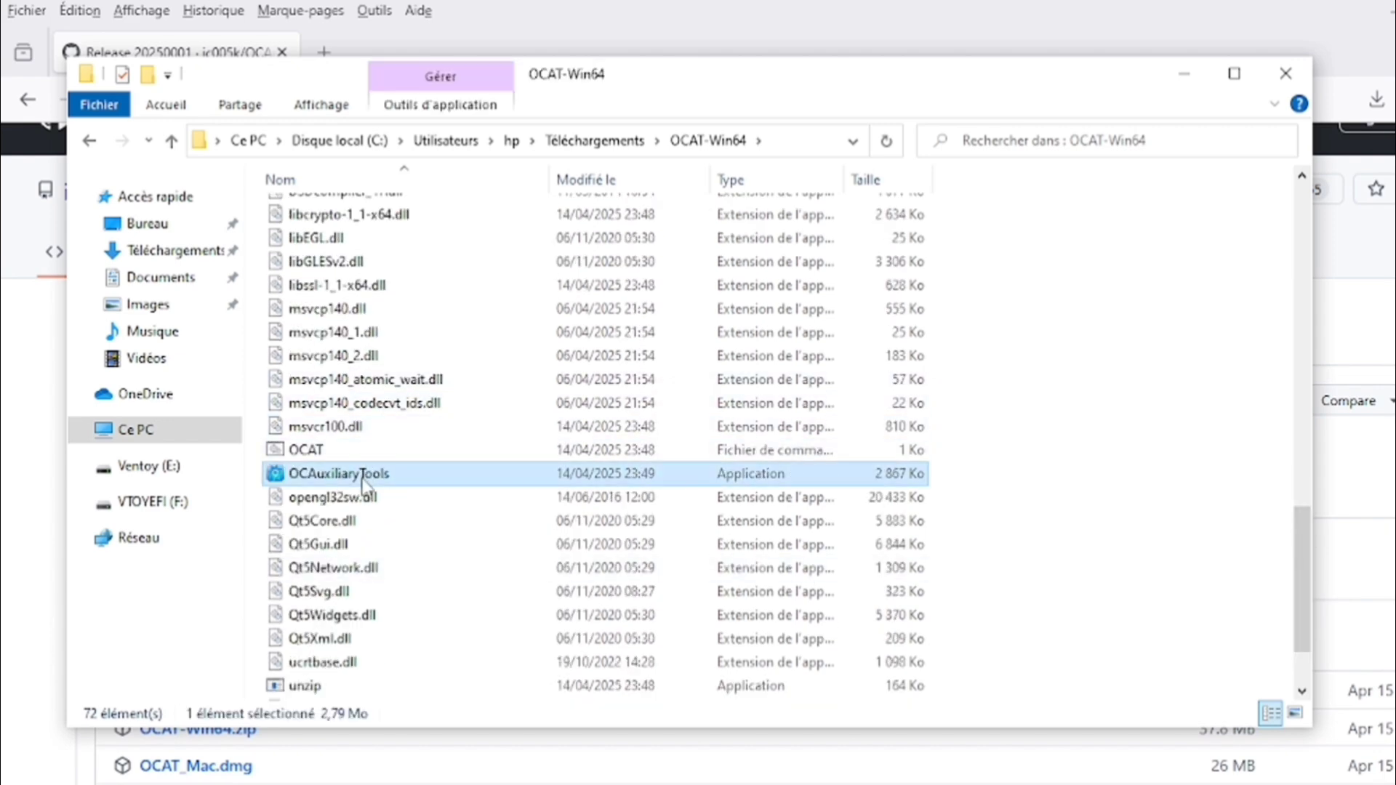
double_click(362, 480)
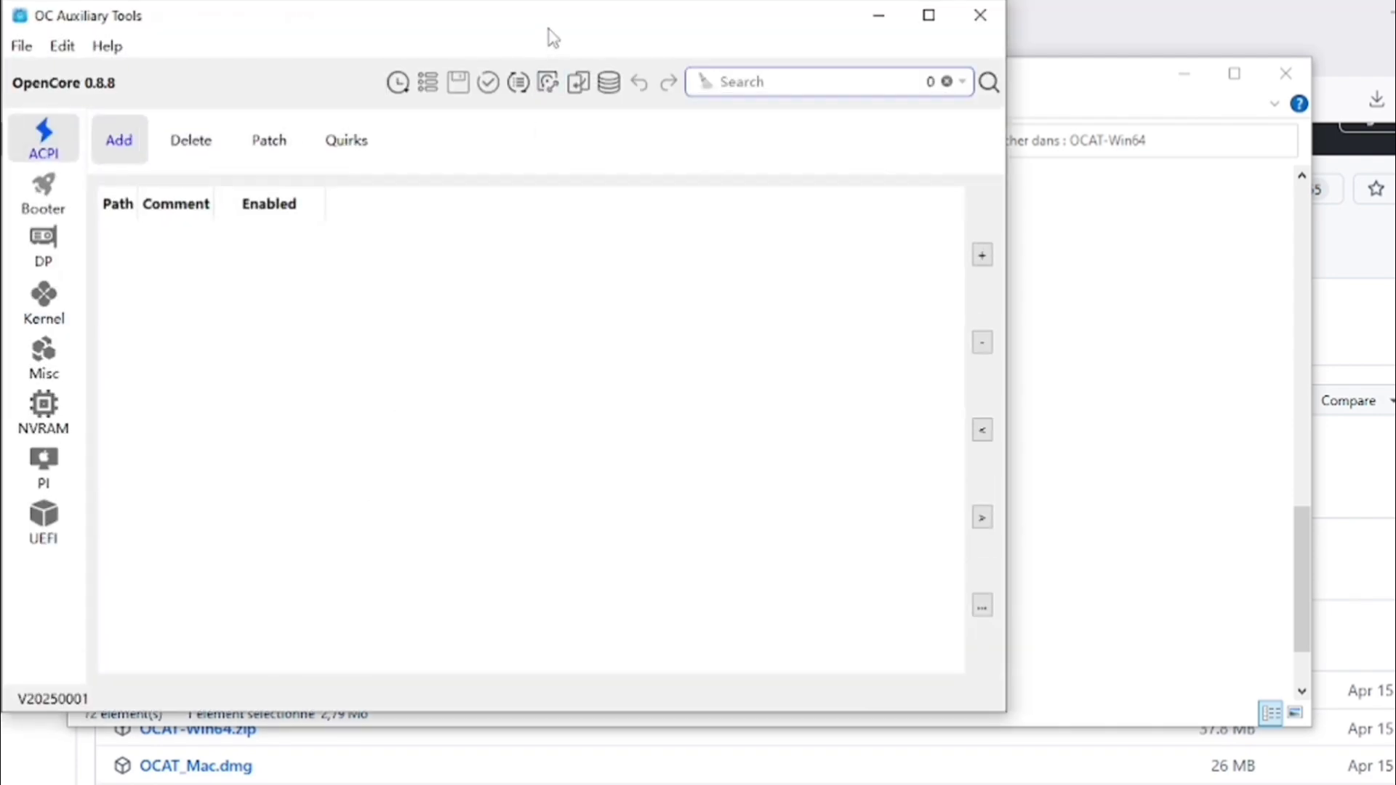
left_click_drag(548, 24, 699, 76)
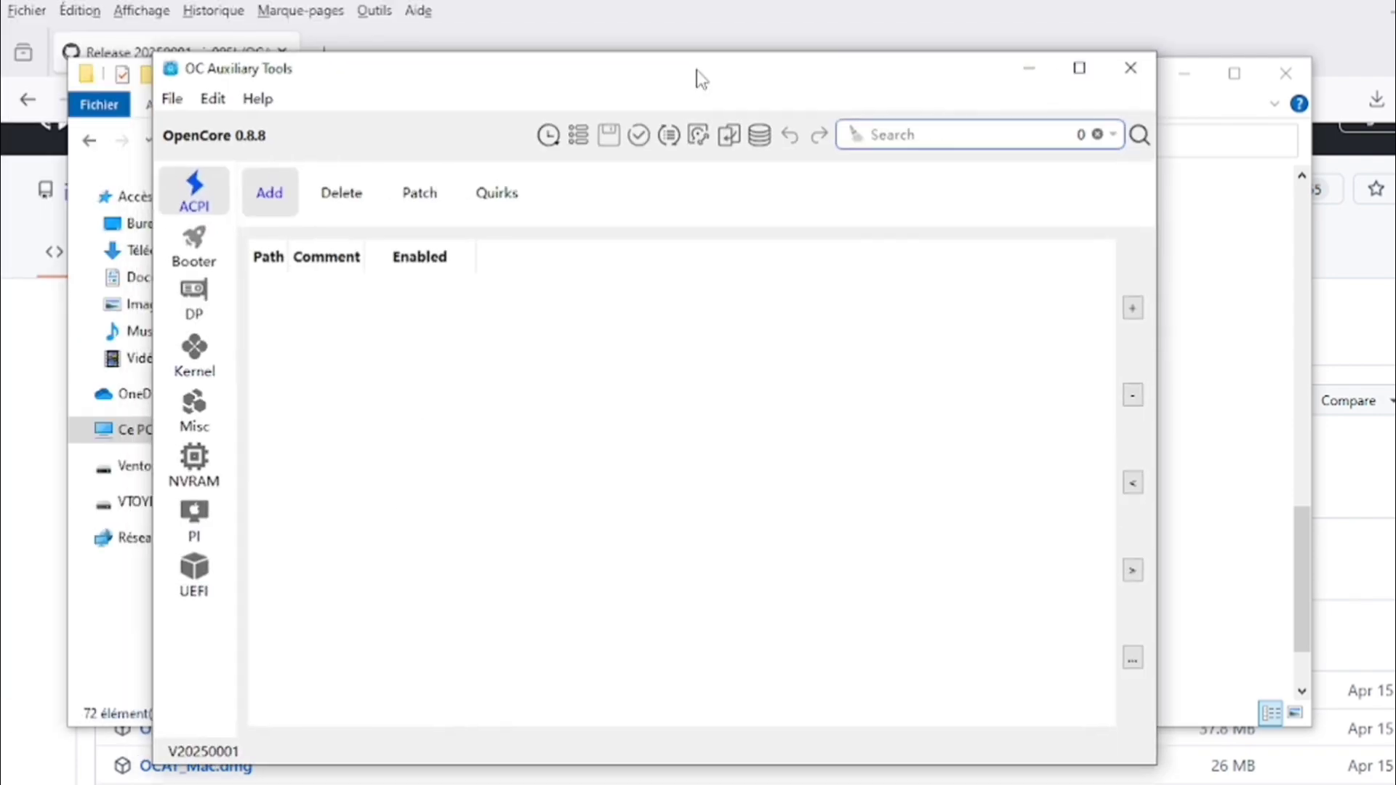
- Open config.plist from the EFI\OC folder on the desktop in OC Auxiliary Tools
left_click(172, 99)
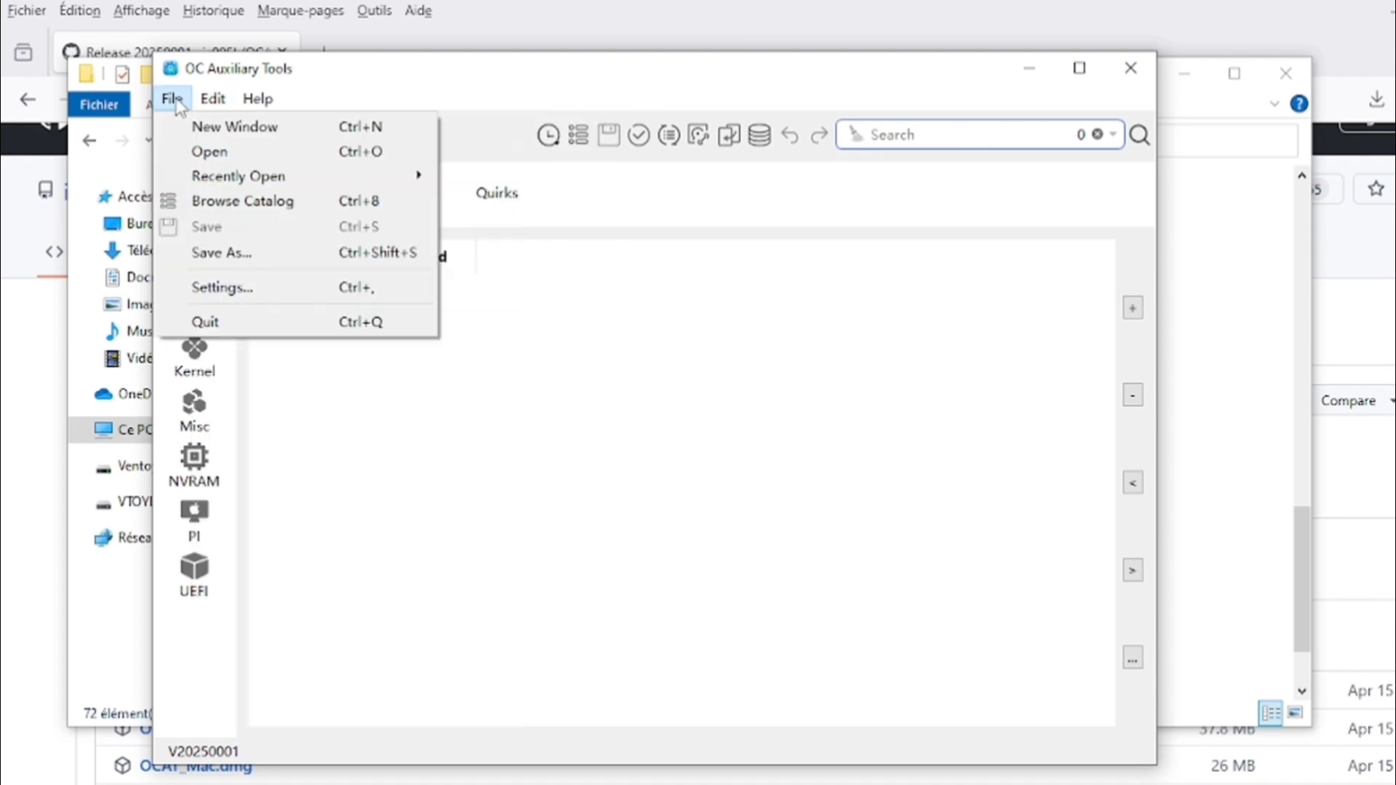
left_click(209, 151)
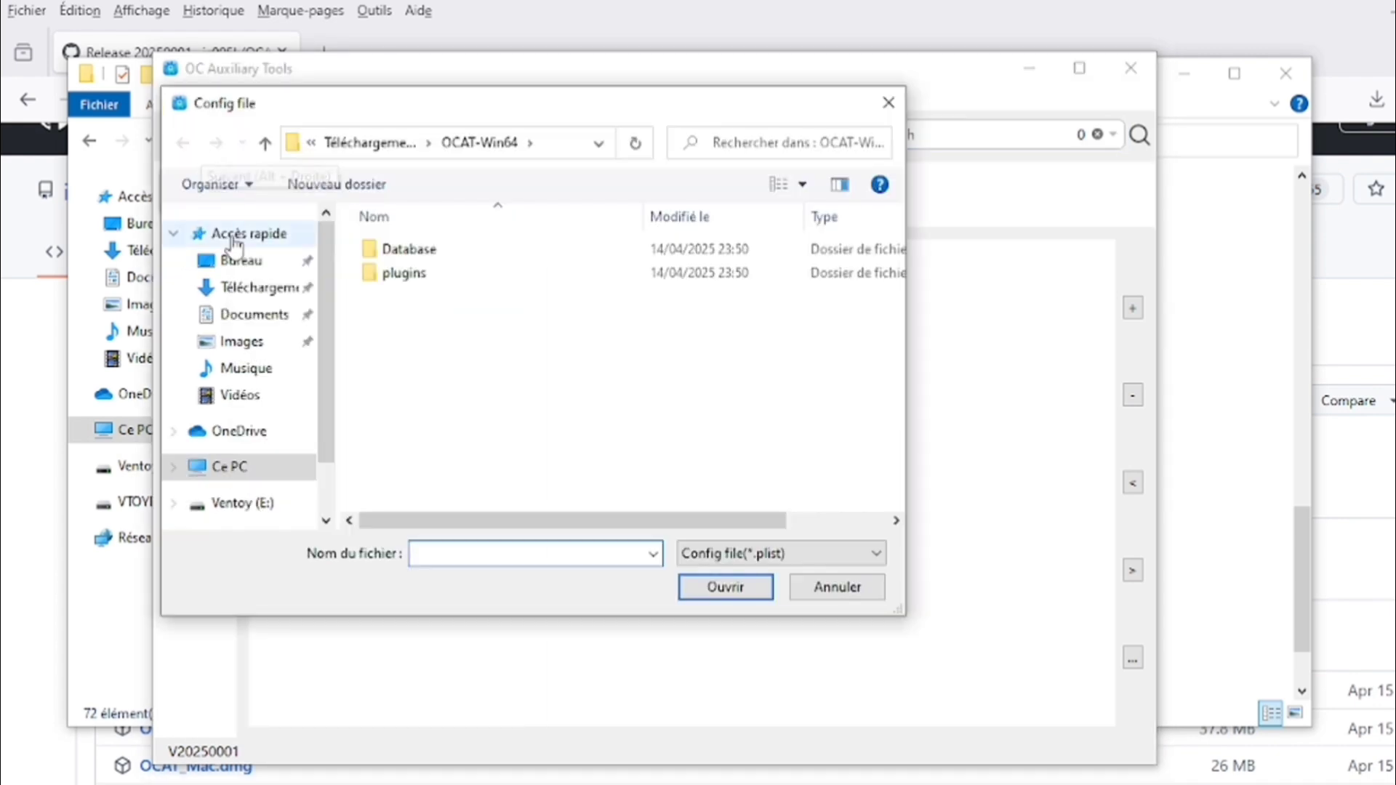
left_click(253, 267)
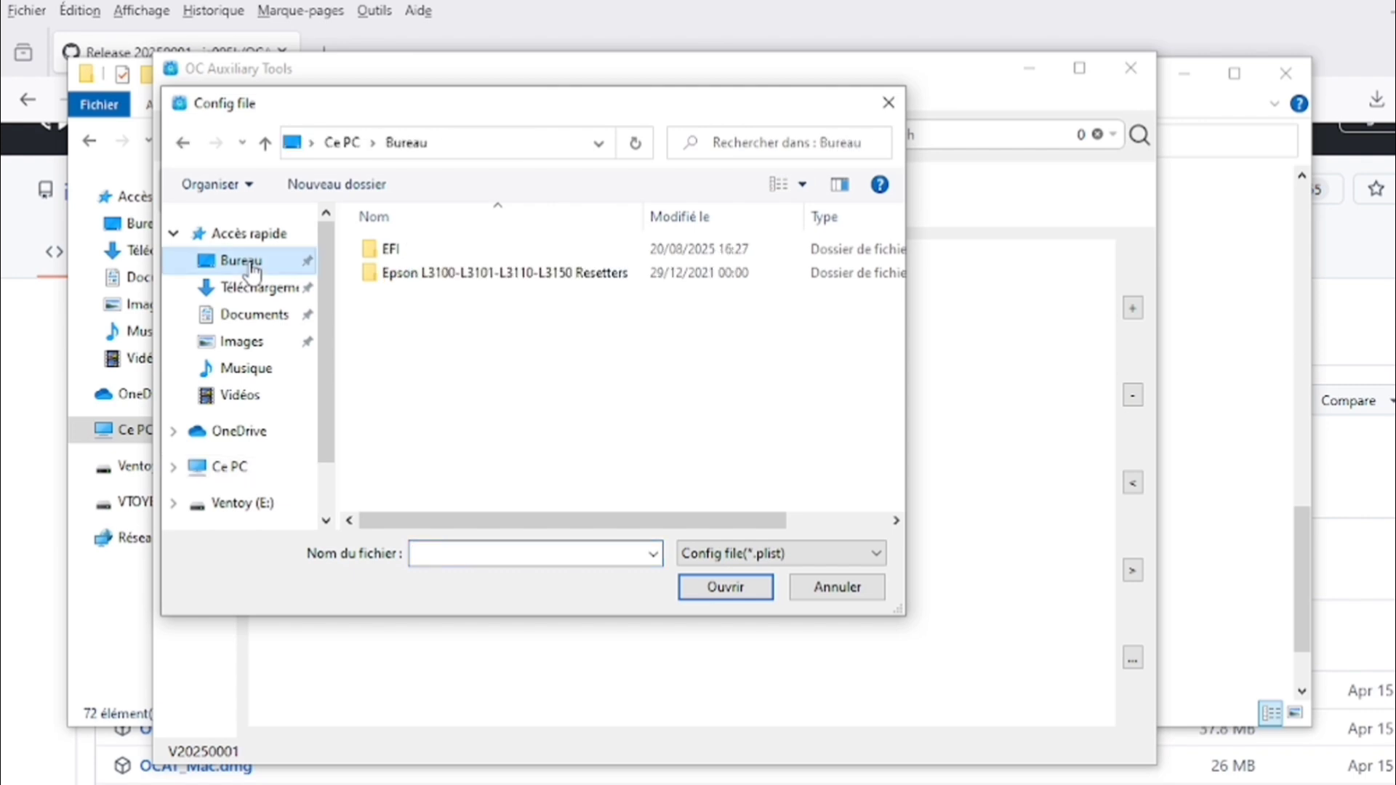
double_click(391, 249)
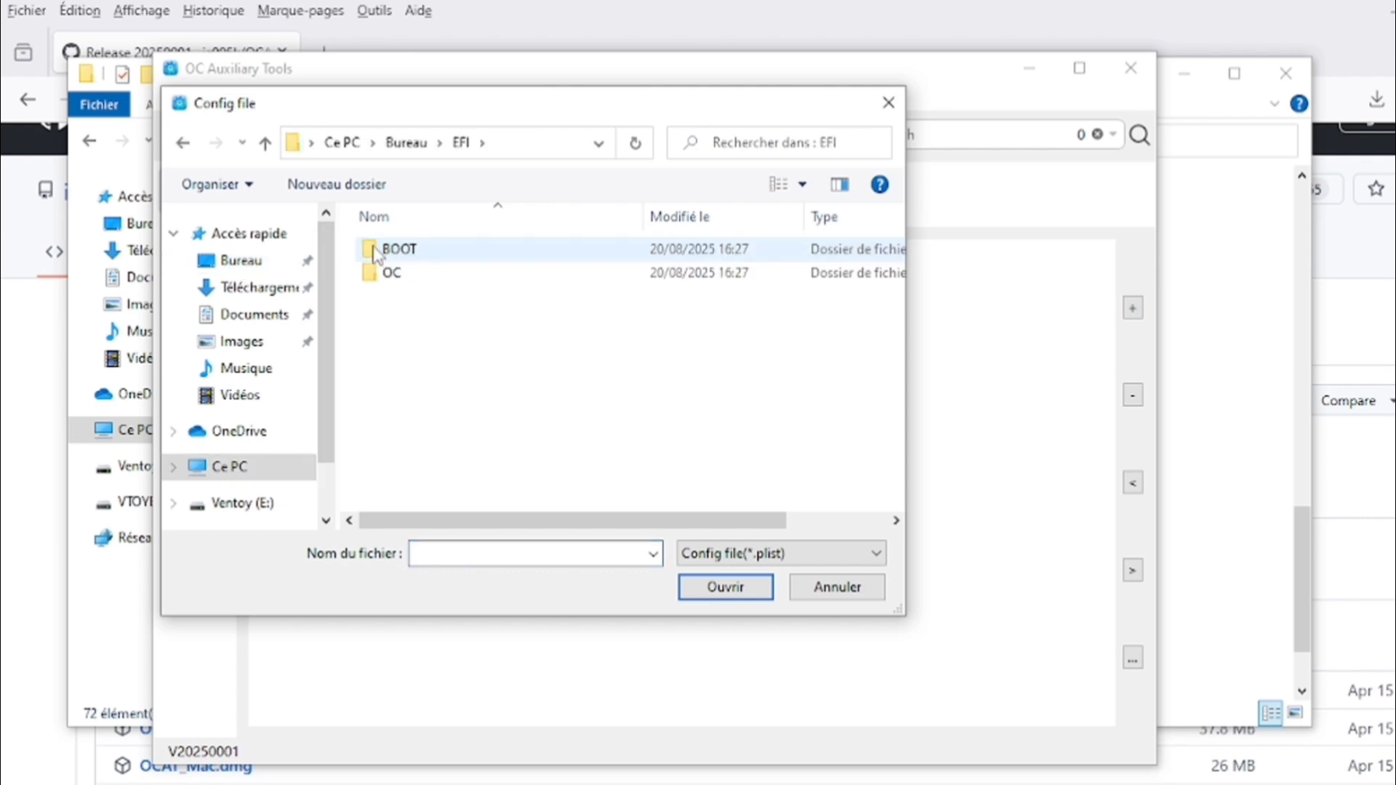
double_click(391, 274)
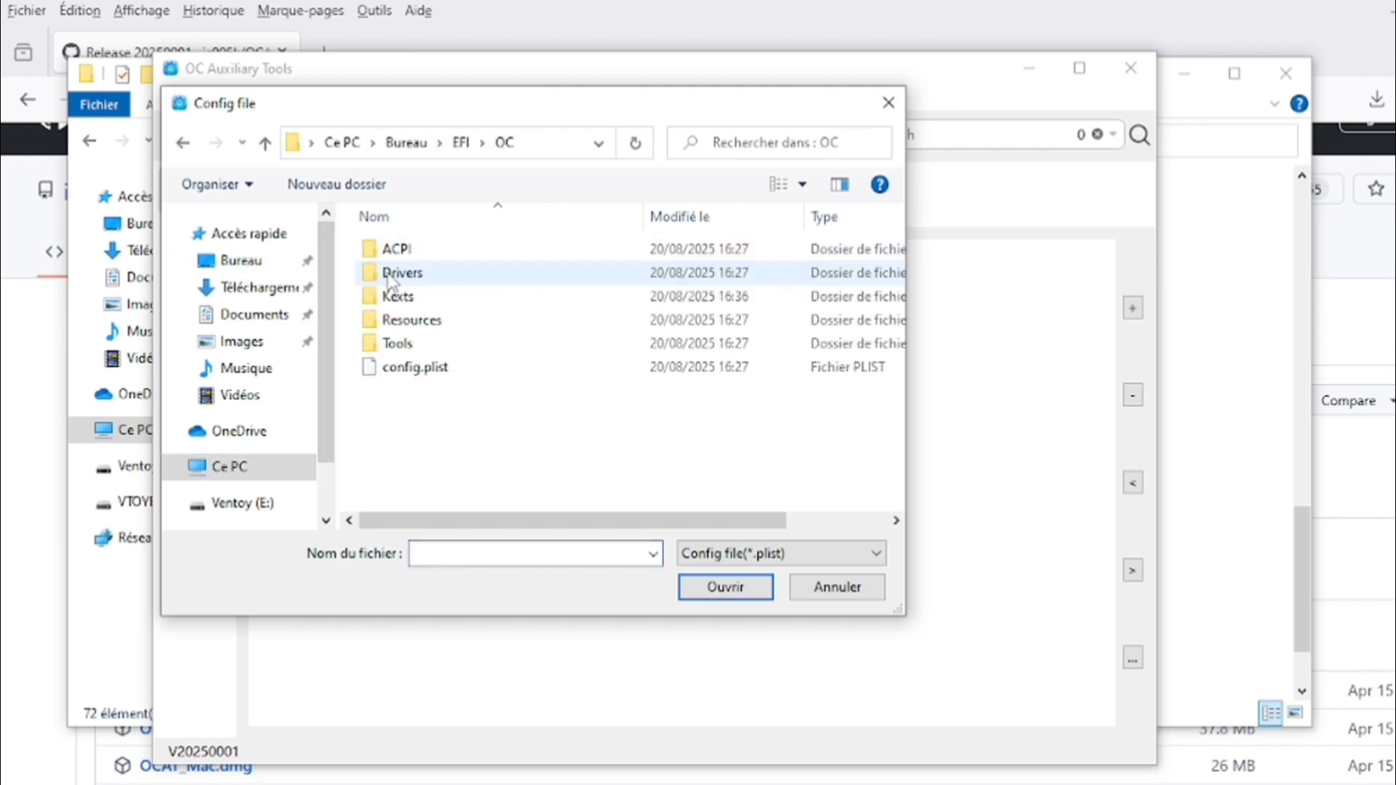
left_click(419, 369)
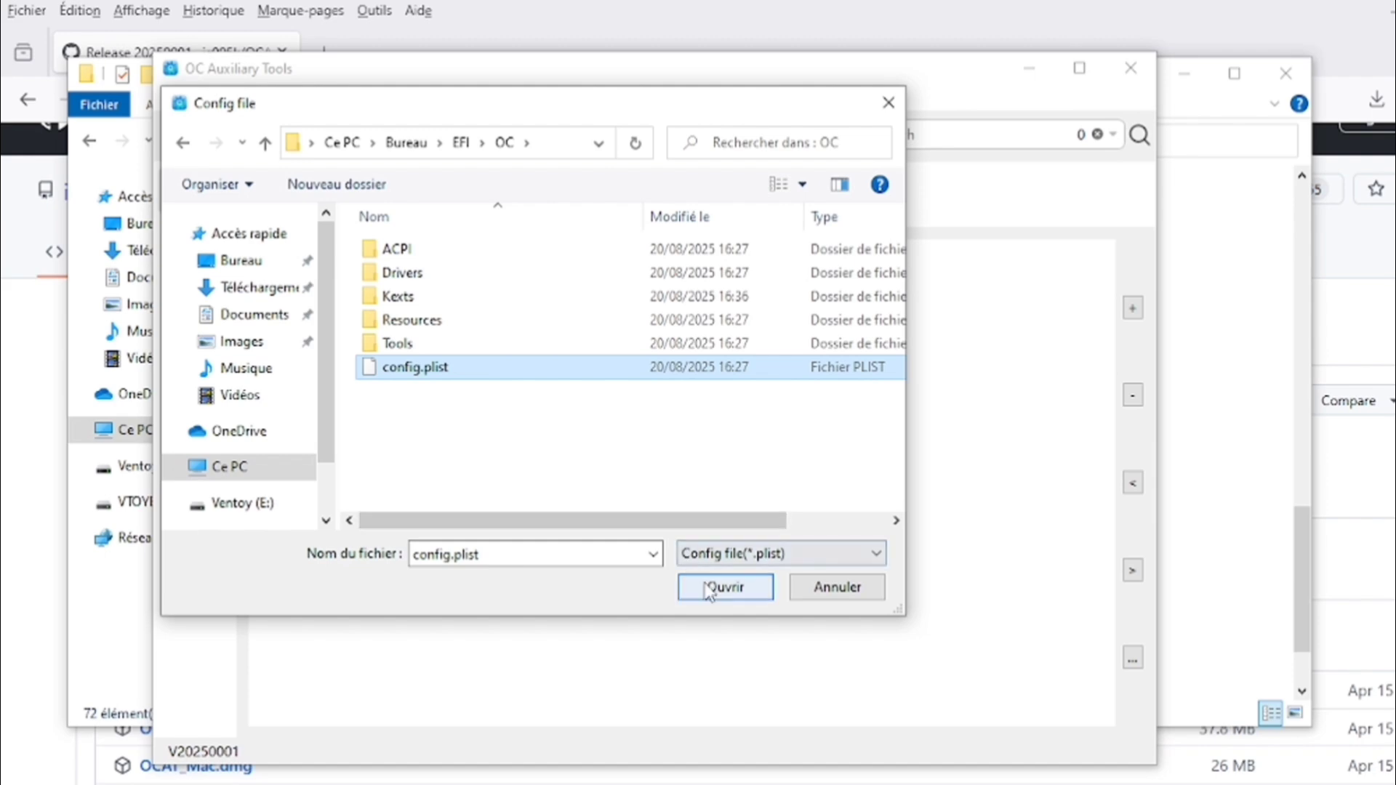
left_click(709, 589)
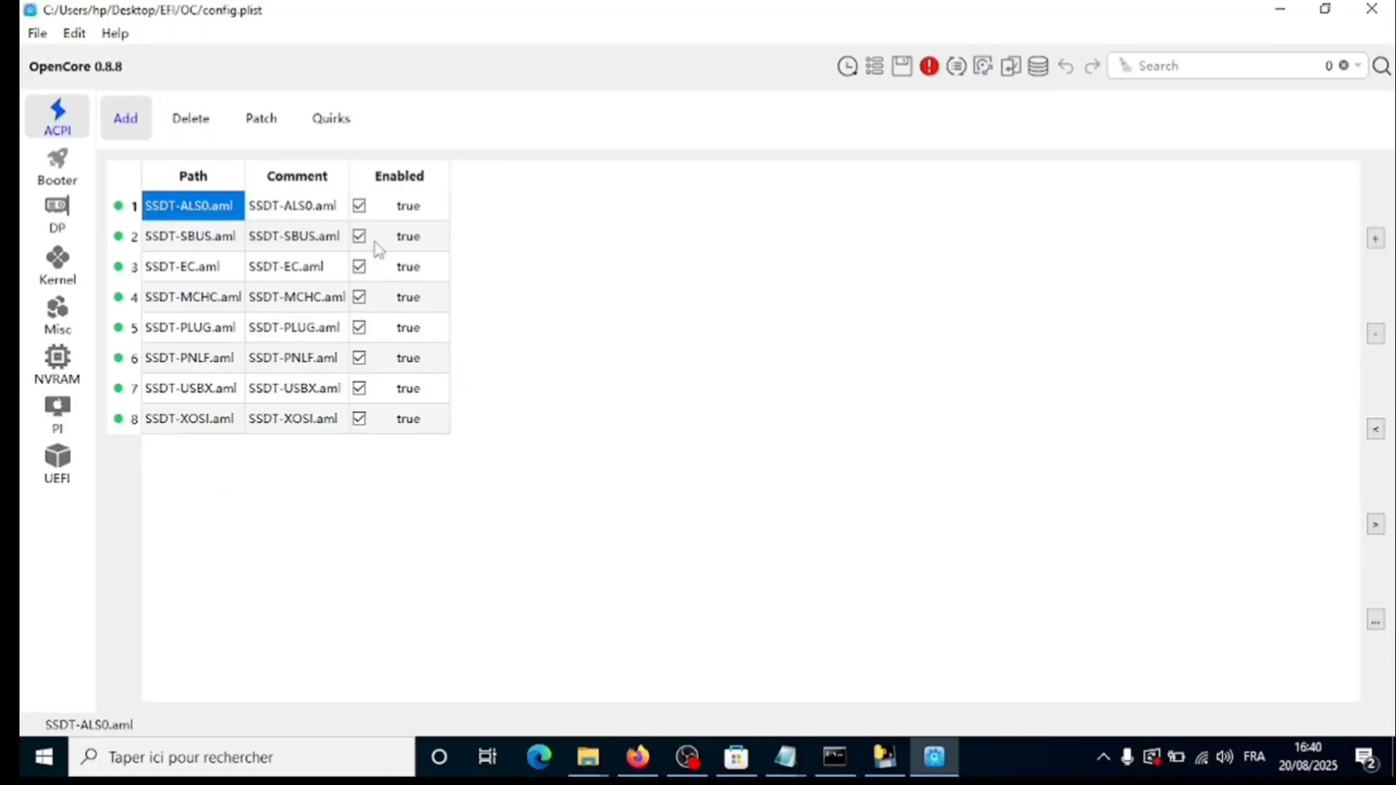
- Add USBToolBox.kext from the EFI\OC\Kexts folder to the Kernel kext list of config.plist
left_click(56, 269)
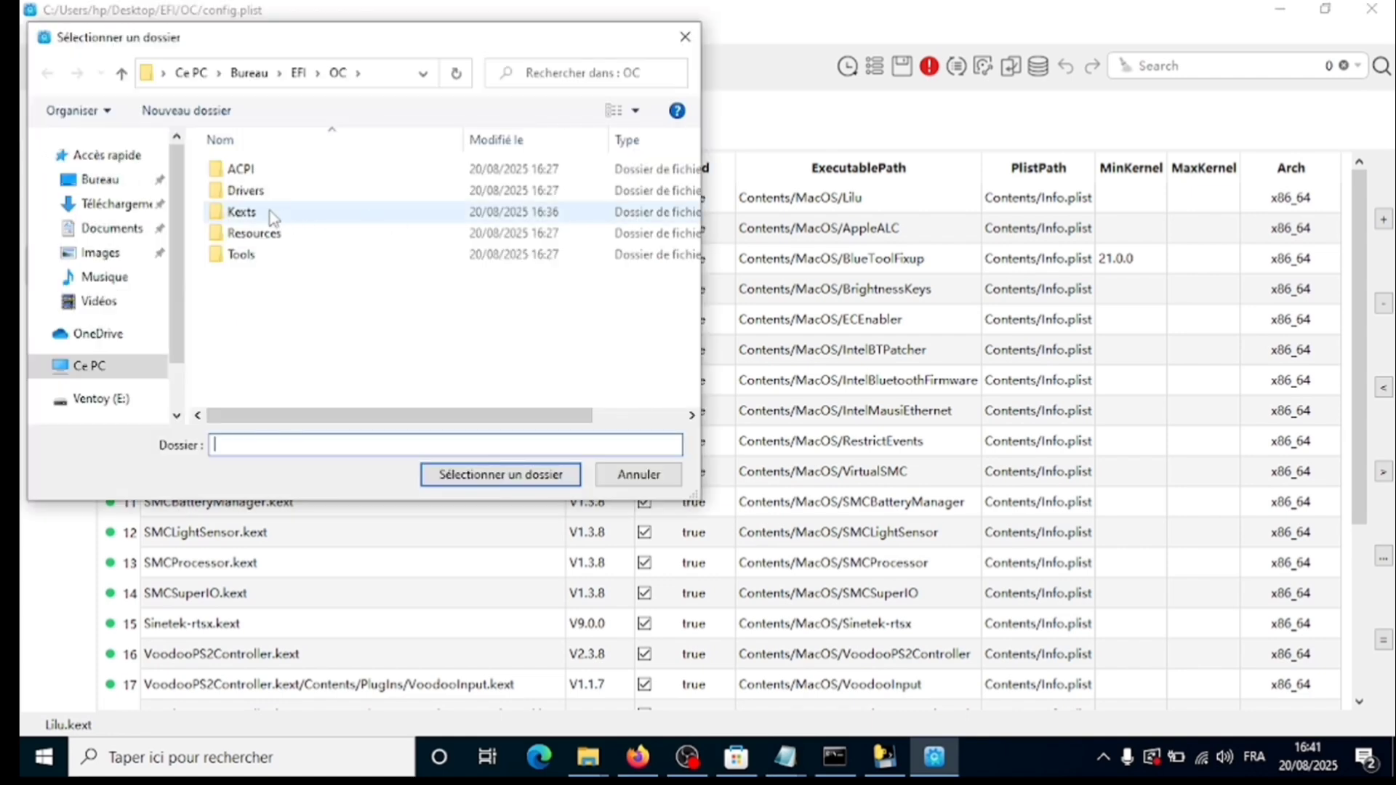
double_click(277, 212)
scroll(273, 216, "down", 3)
left_click(302, 368)
left_click(480, 480)
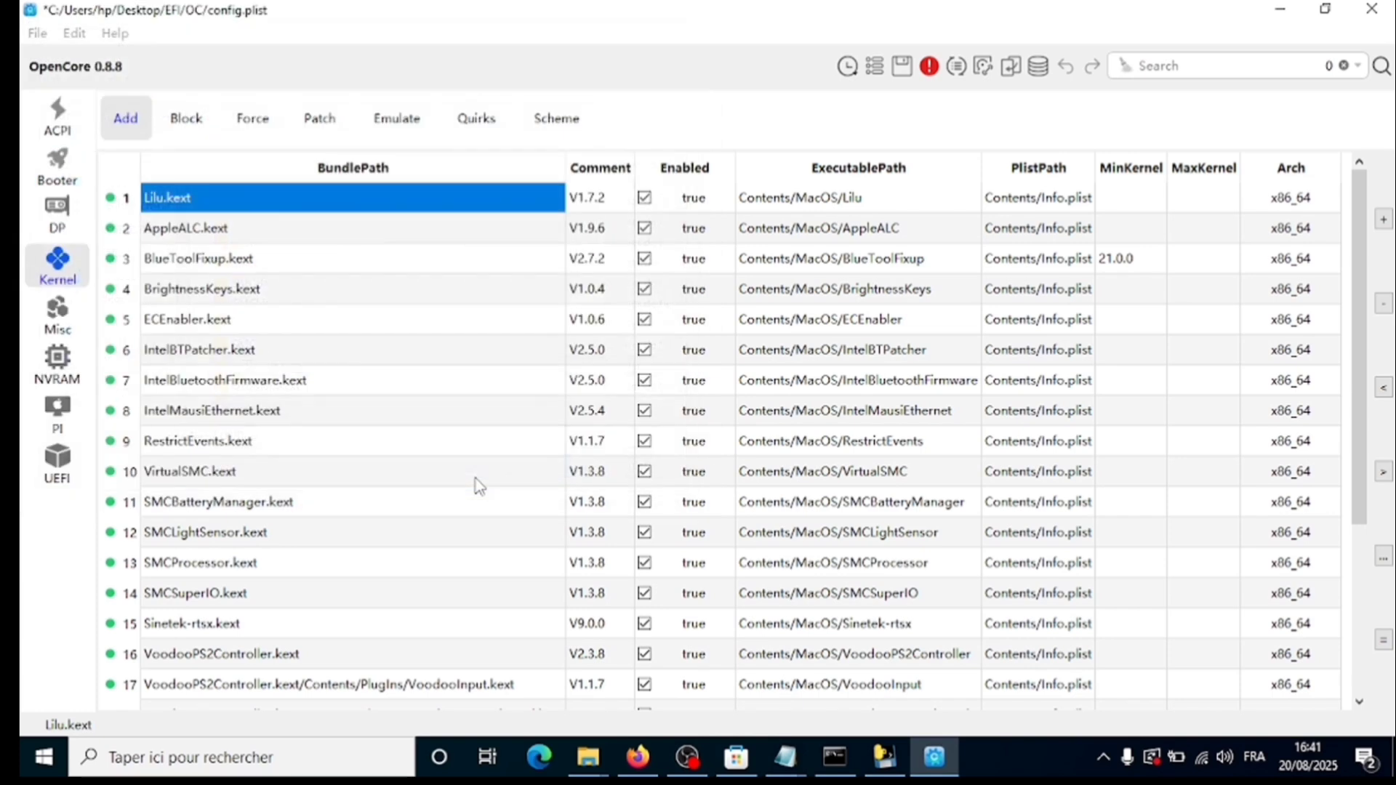
left_click(476, 480)
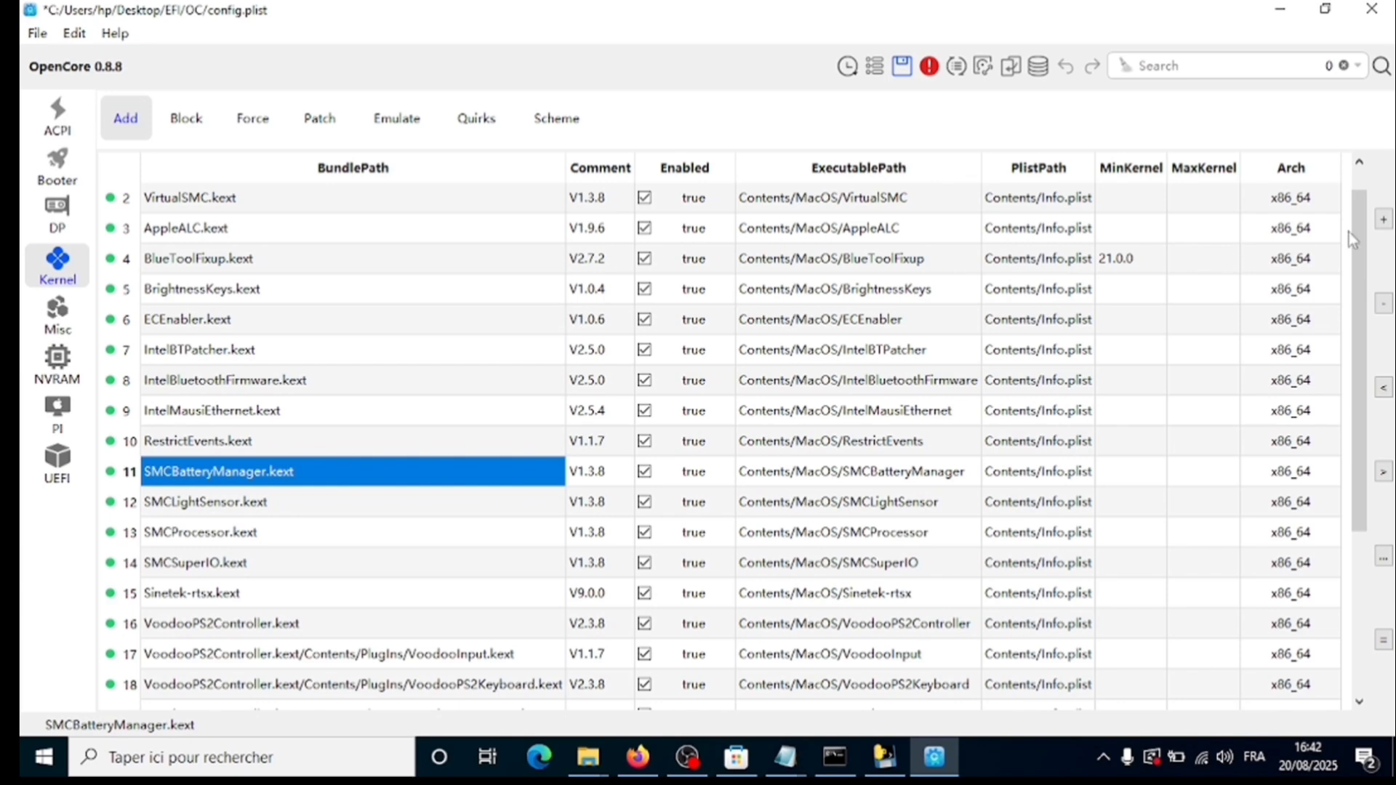
- Add UTBMap.kext from the EFI\OC\Kexts folder to the Kernel kext list and save config.plist
left_click(1383, 221)
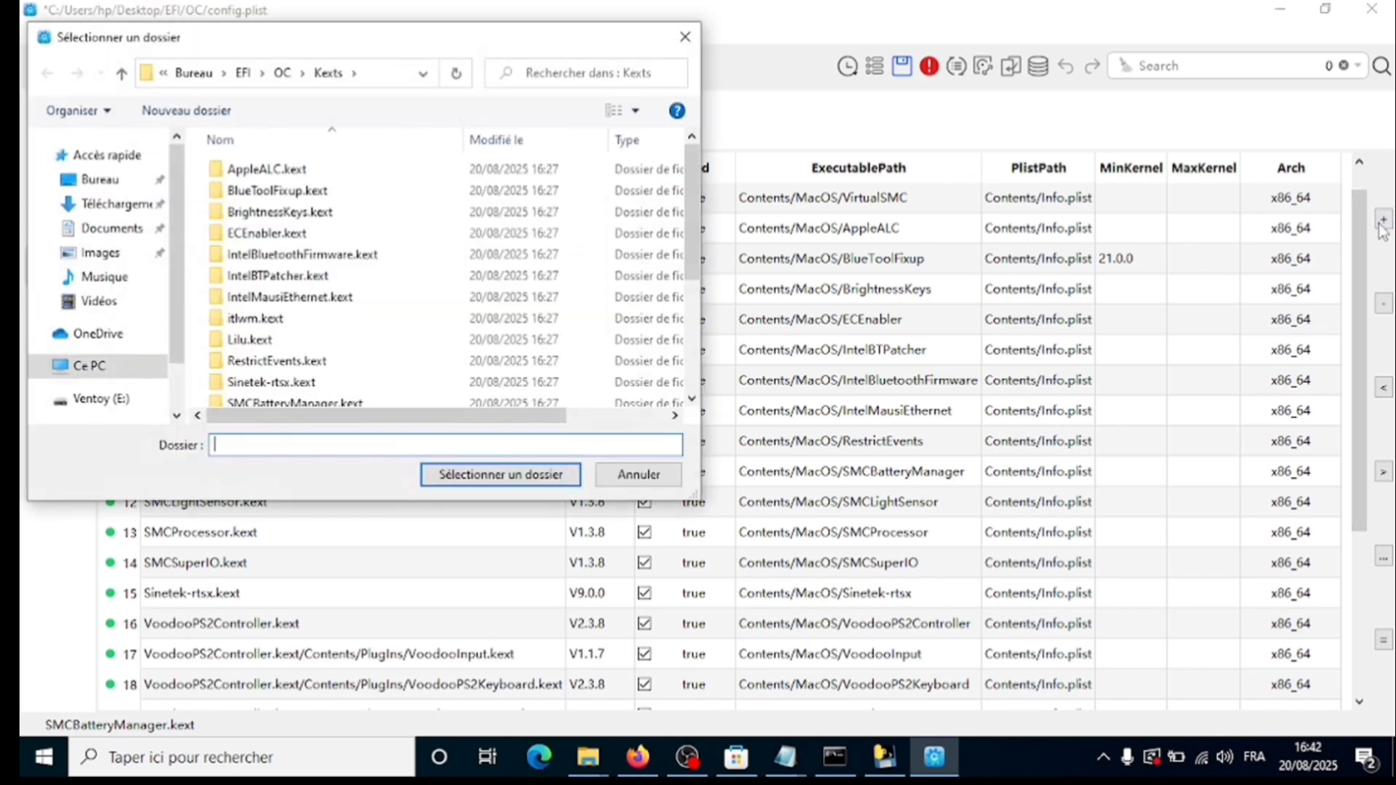
scroll(450, 360, "down", 3)
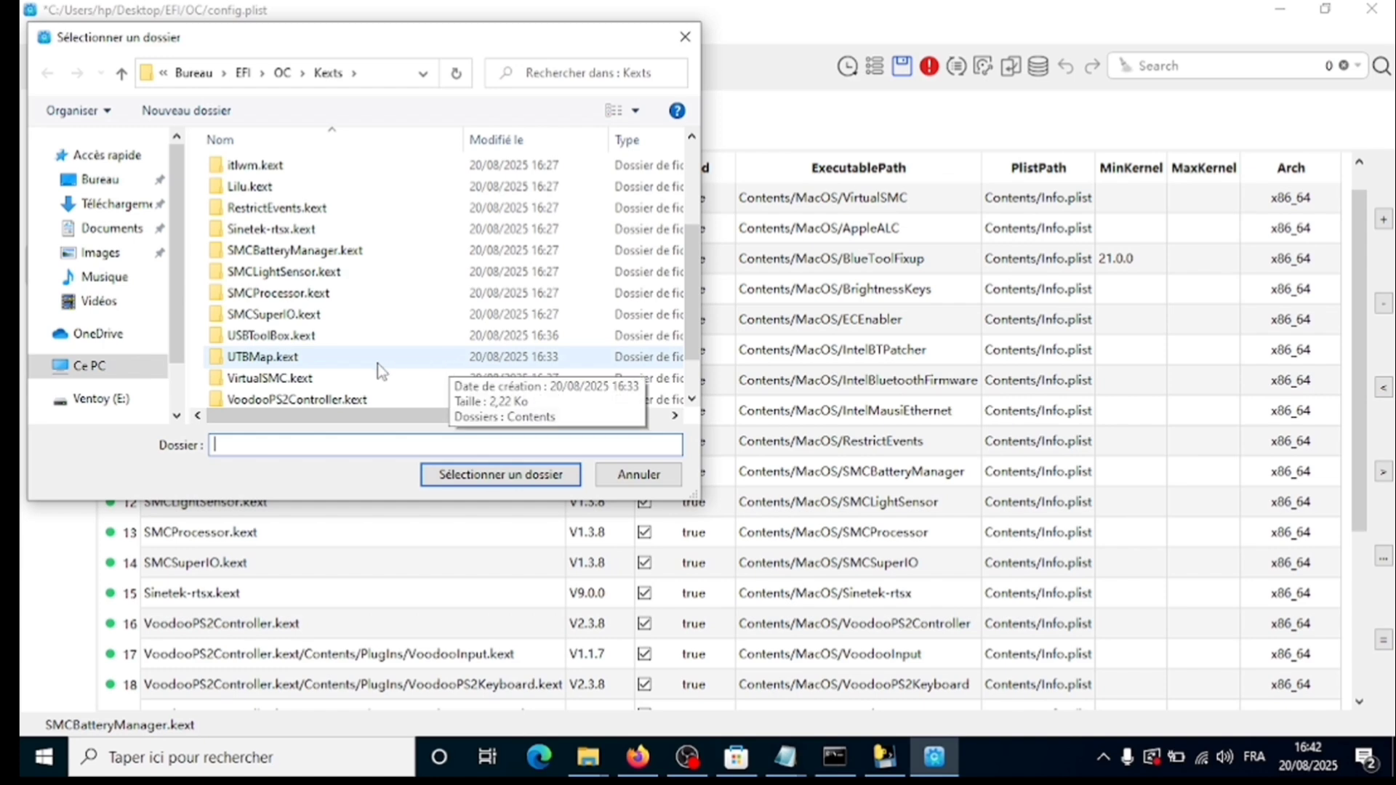
left_click(294, 360)
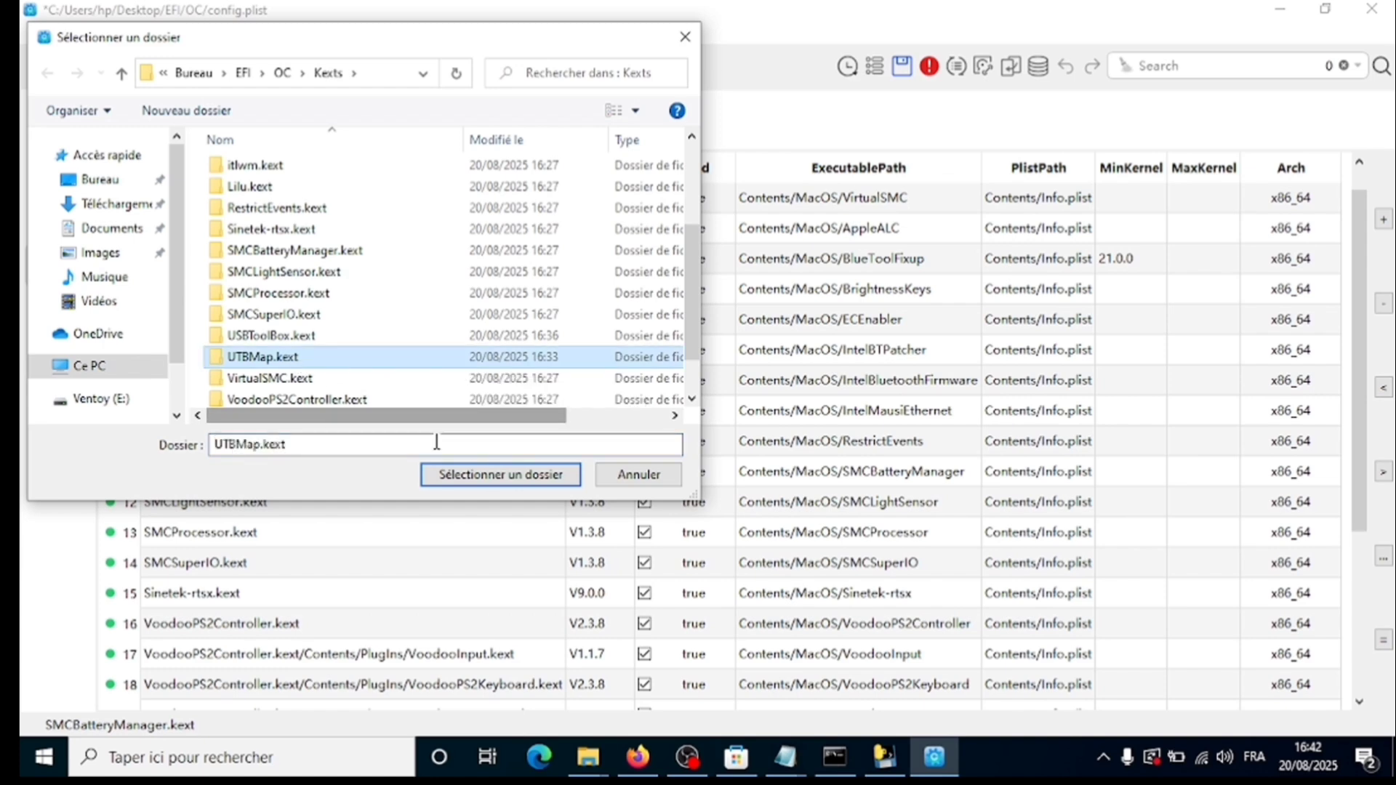
left_click(463, 483)
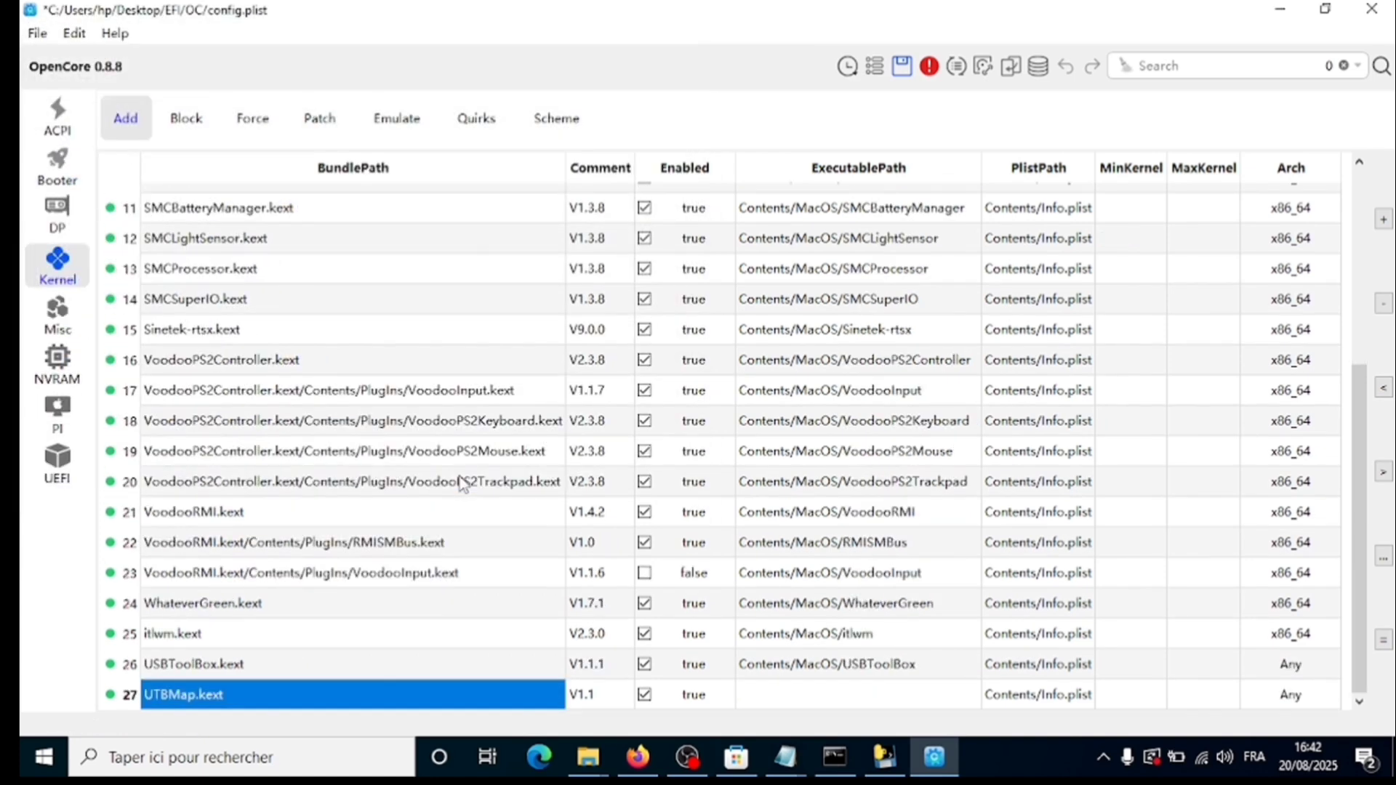
double_click(227, 688)
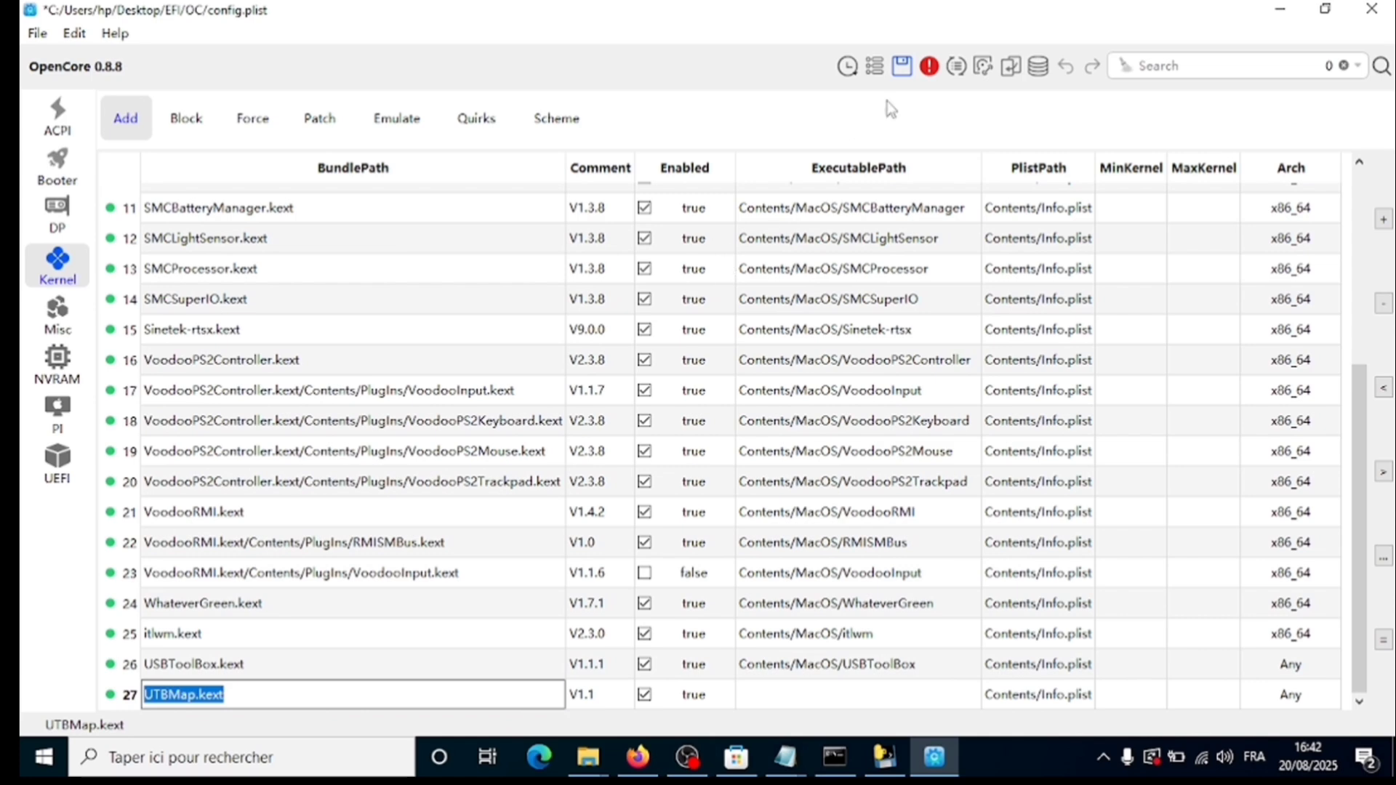
left_click(902, 73)
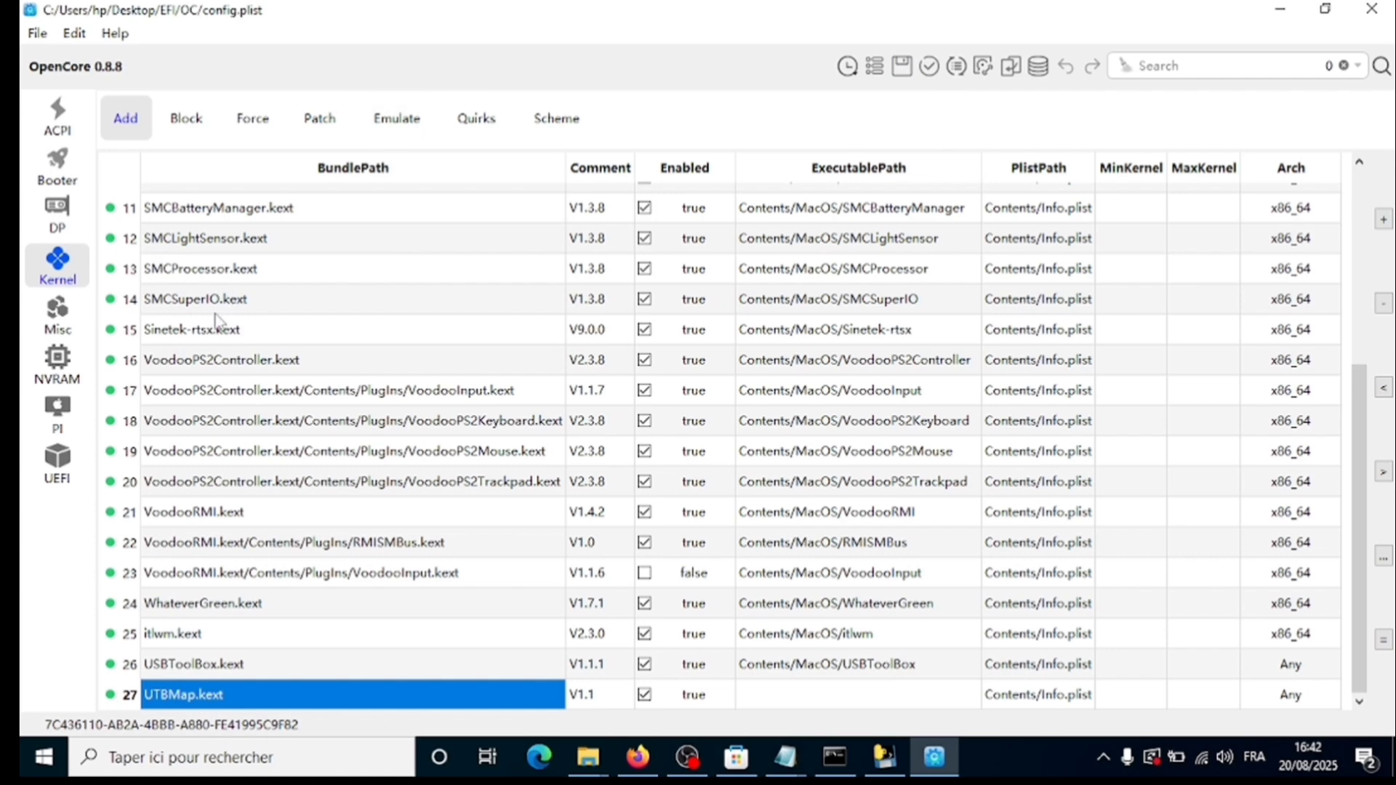
- Display the NVRAM entries stored under UUID 7C436110-AB2A-4BBB-A880-FE41995C9F82
left_click(51, 366)
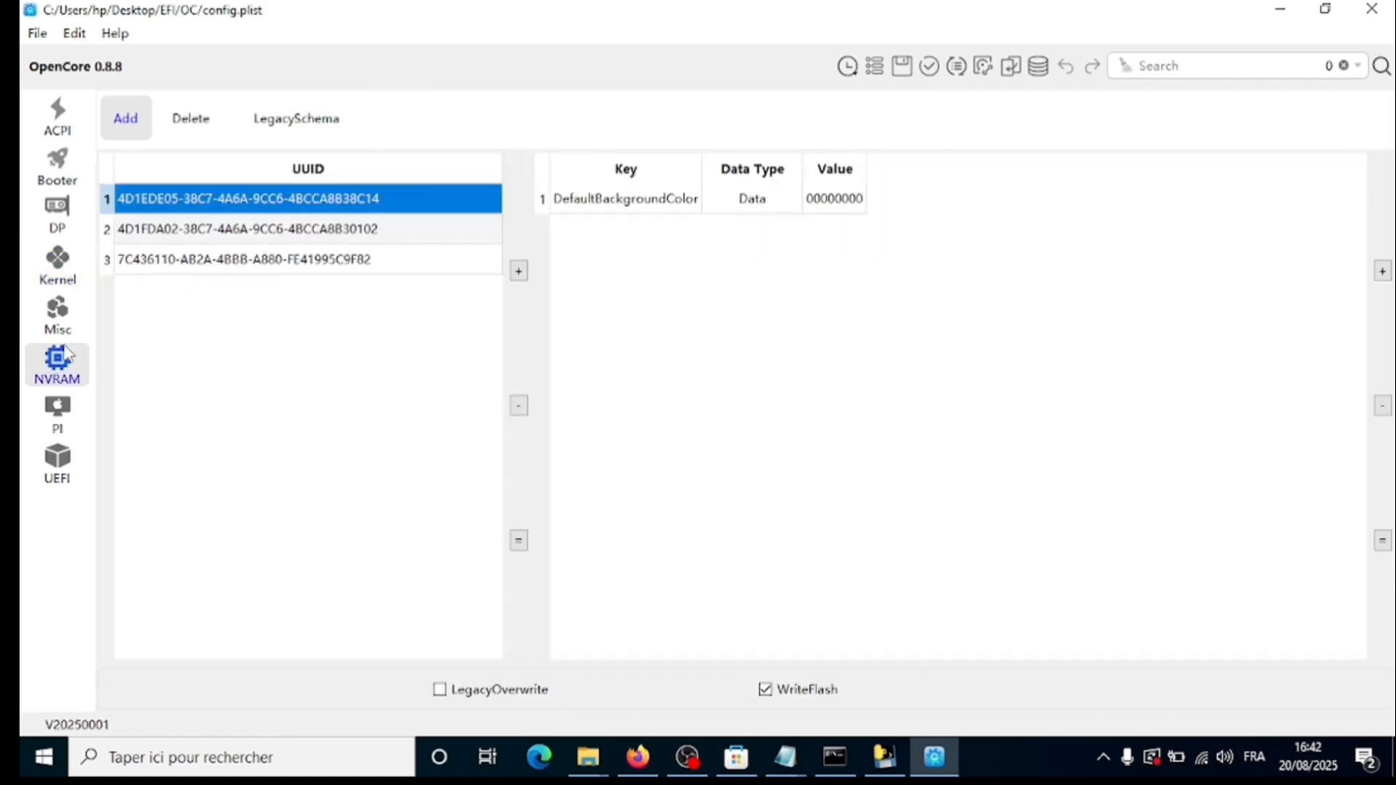
left_click(209, 269)
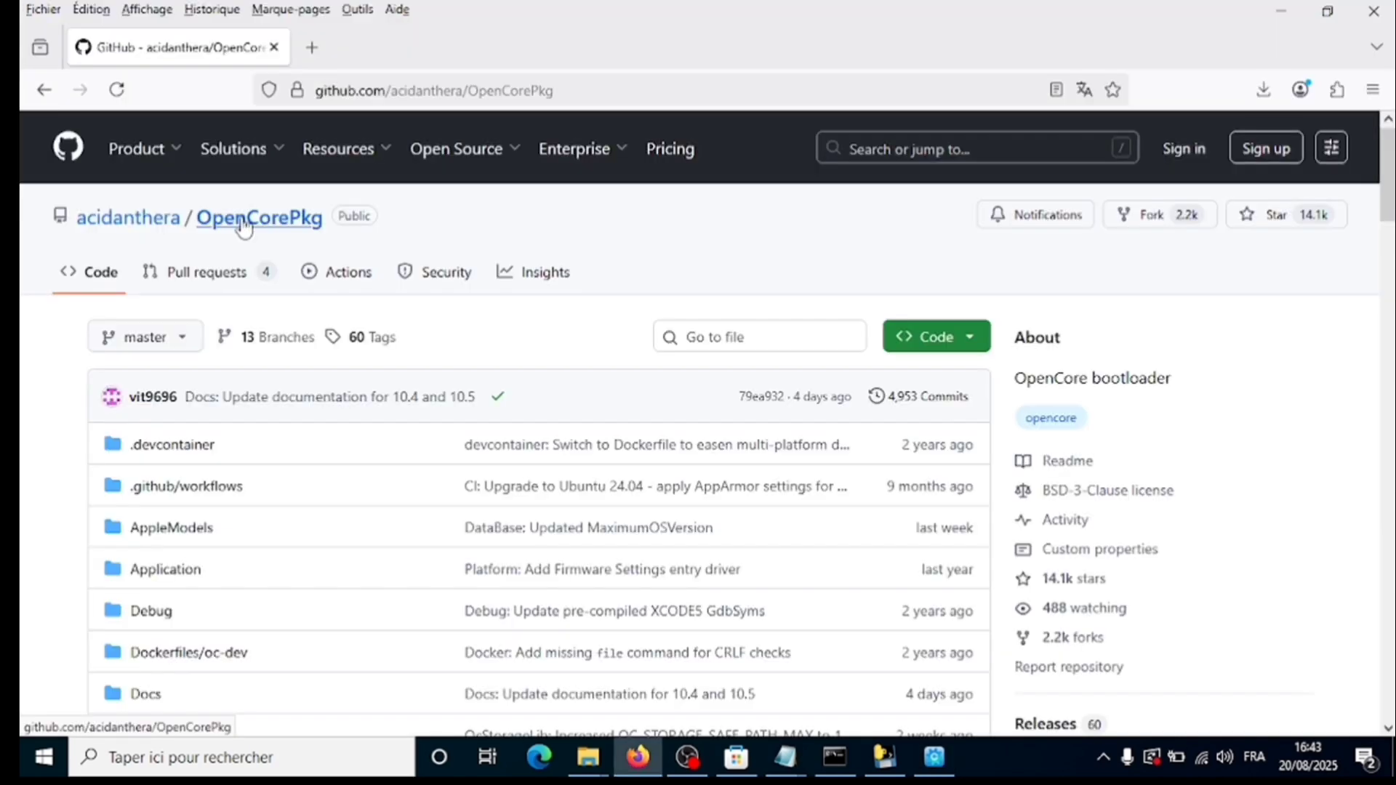
- Download OpenCore-1.0.5-RELEASE.zip from the latest release of the acidanthera/OpenCorePkg repository
left_click(242, 220)
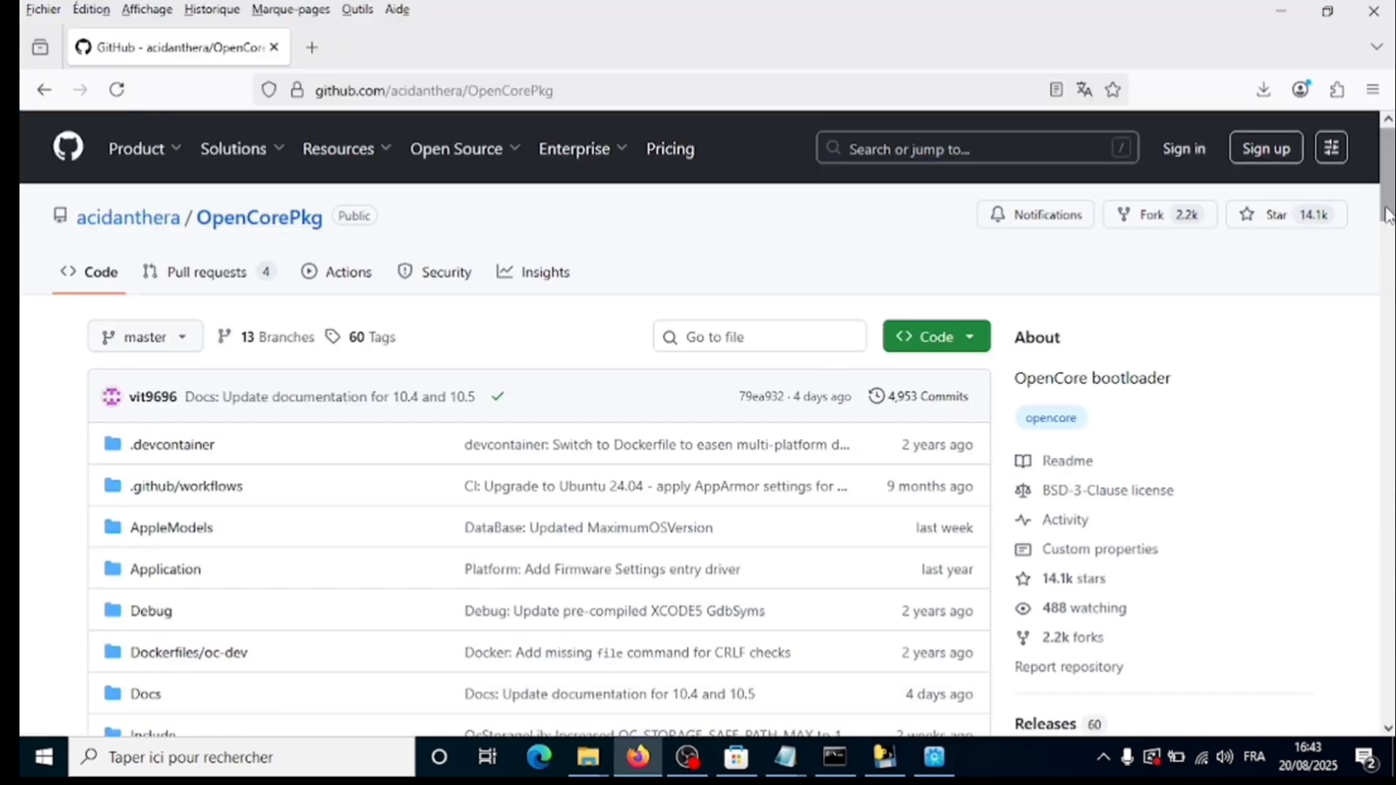
scroll(1389, 210, "down", 5)
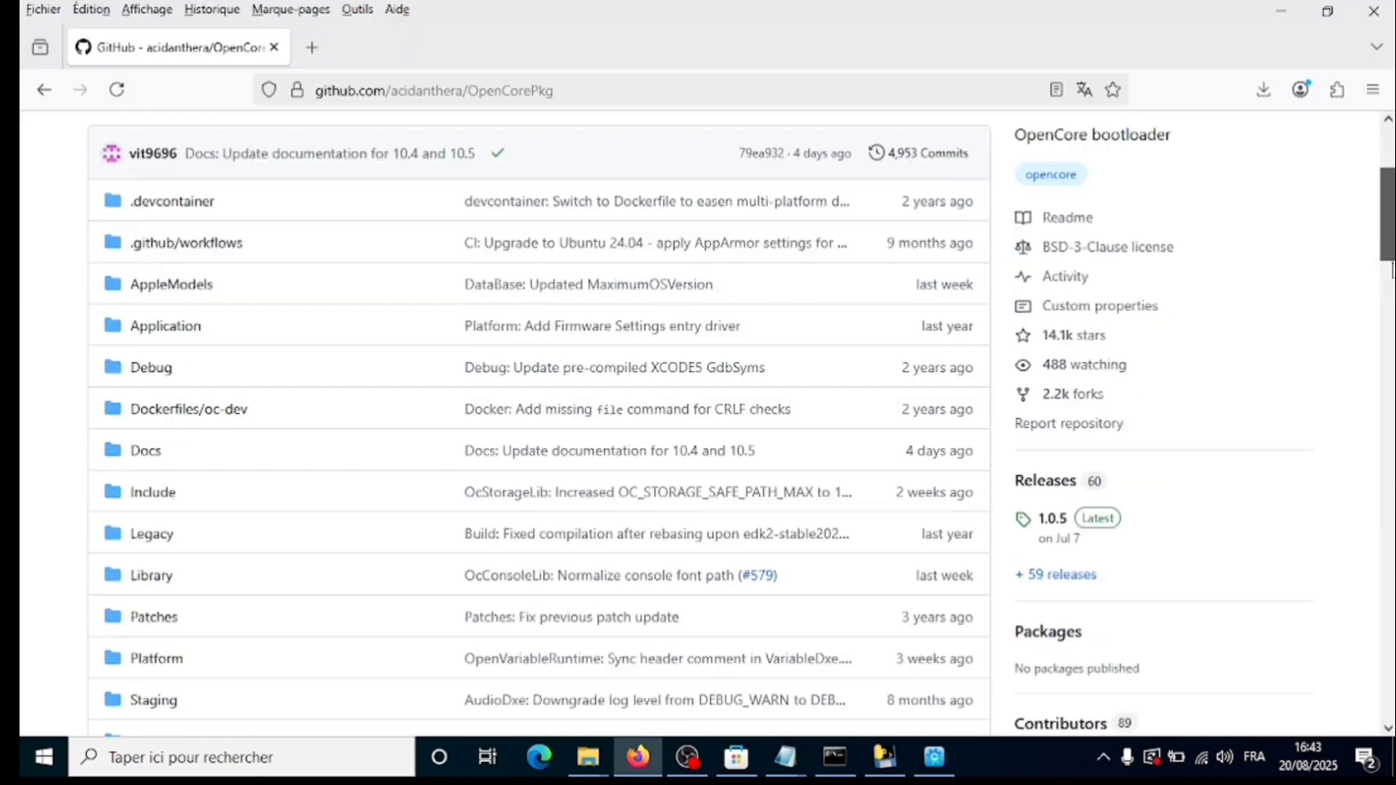
left_click(1105, 358)
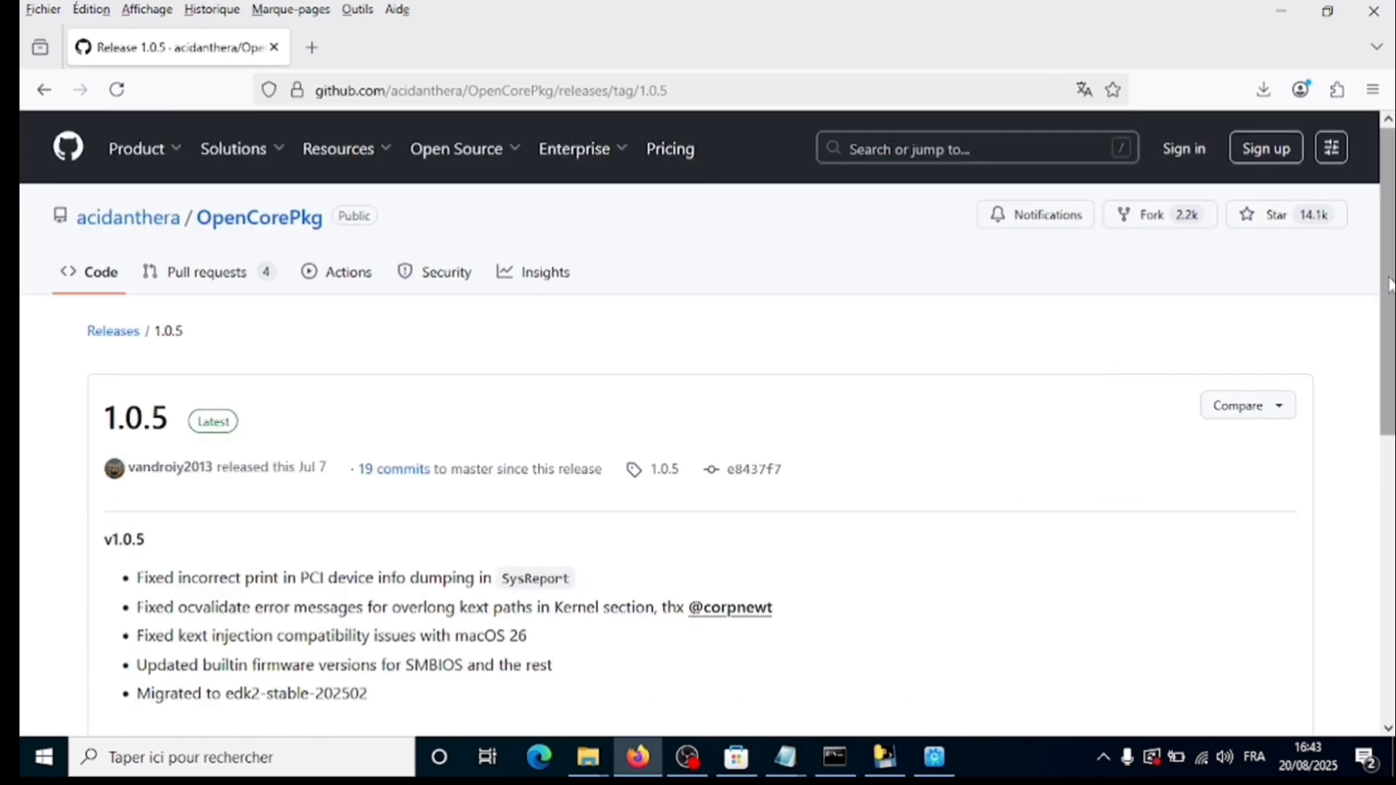
left_click_drag(1389, 288, 1390, 532)
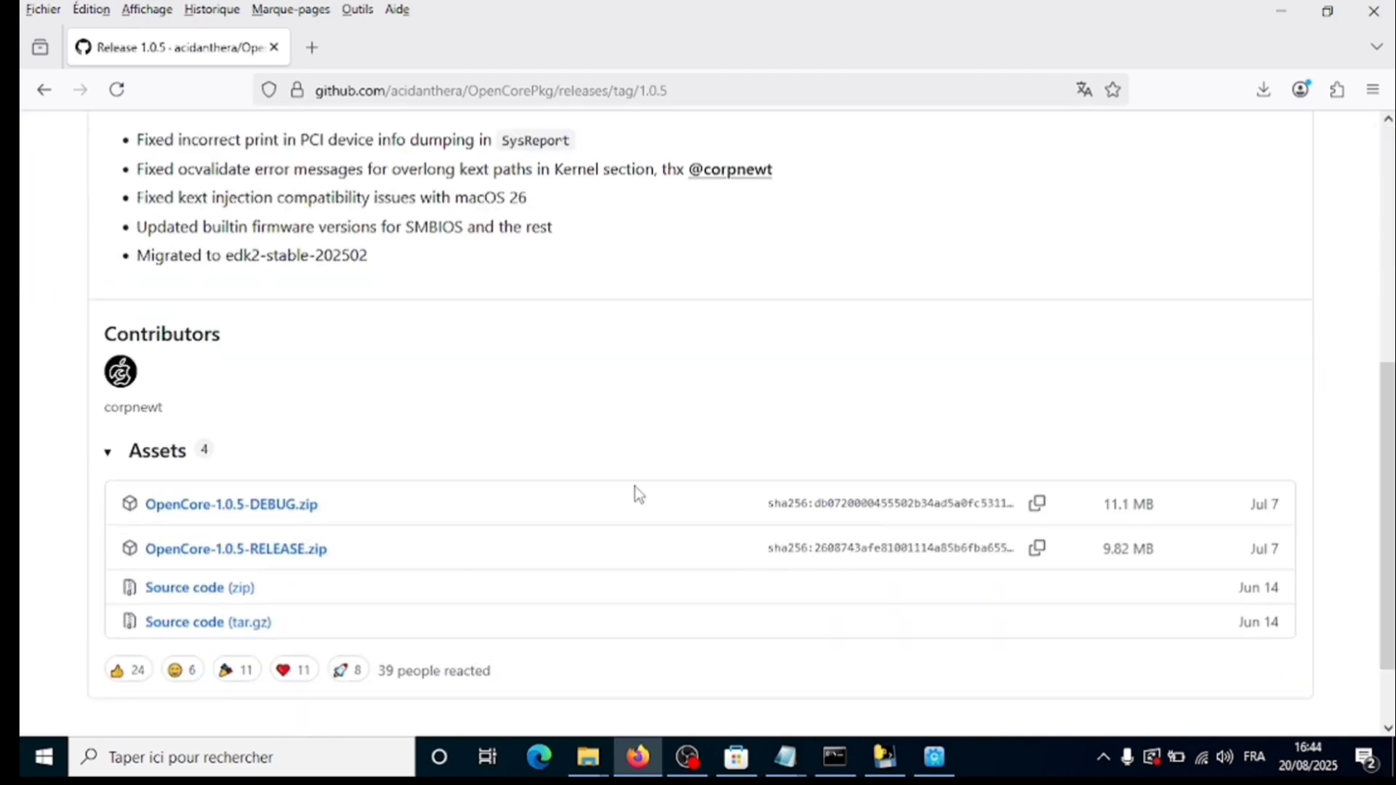
left_click(295, 558)
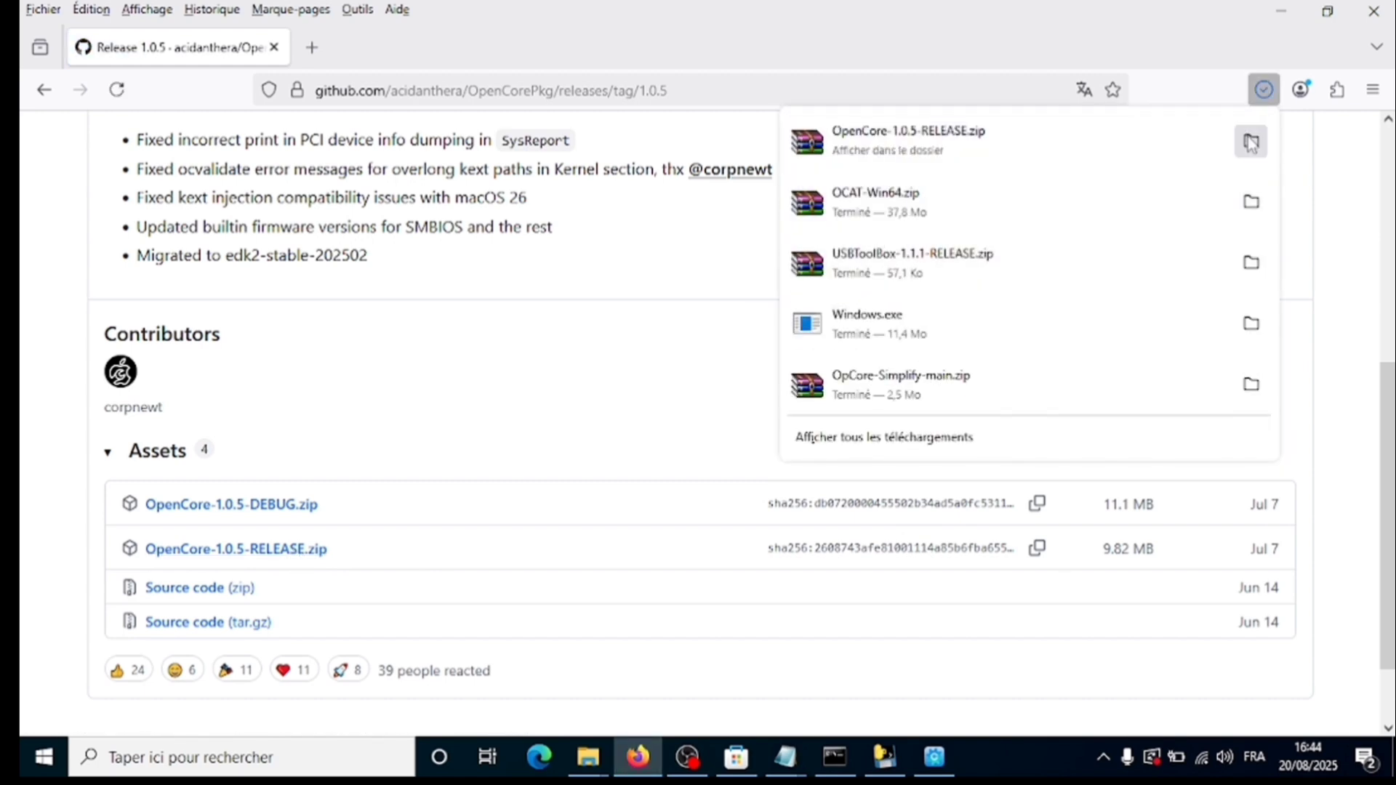
- Open a command prompt in the Utilities\macrecovery folder of the extracted OpenCore package in Downloads
left_click(1250, 138)
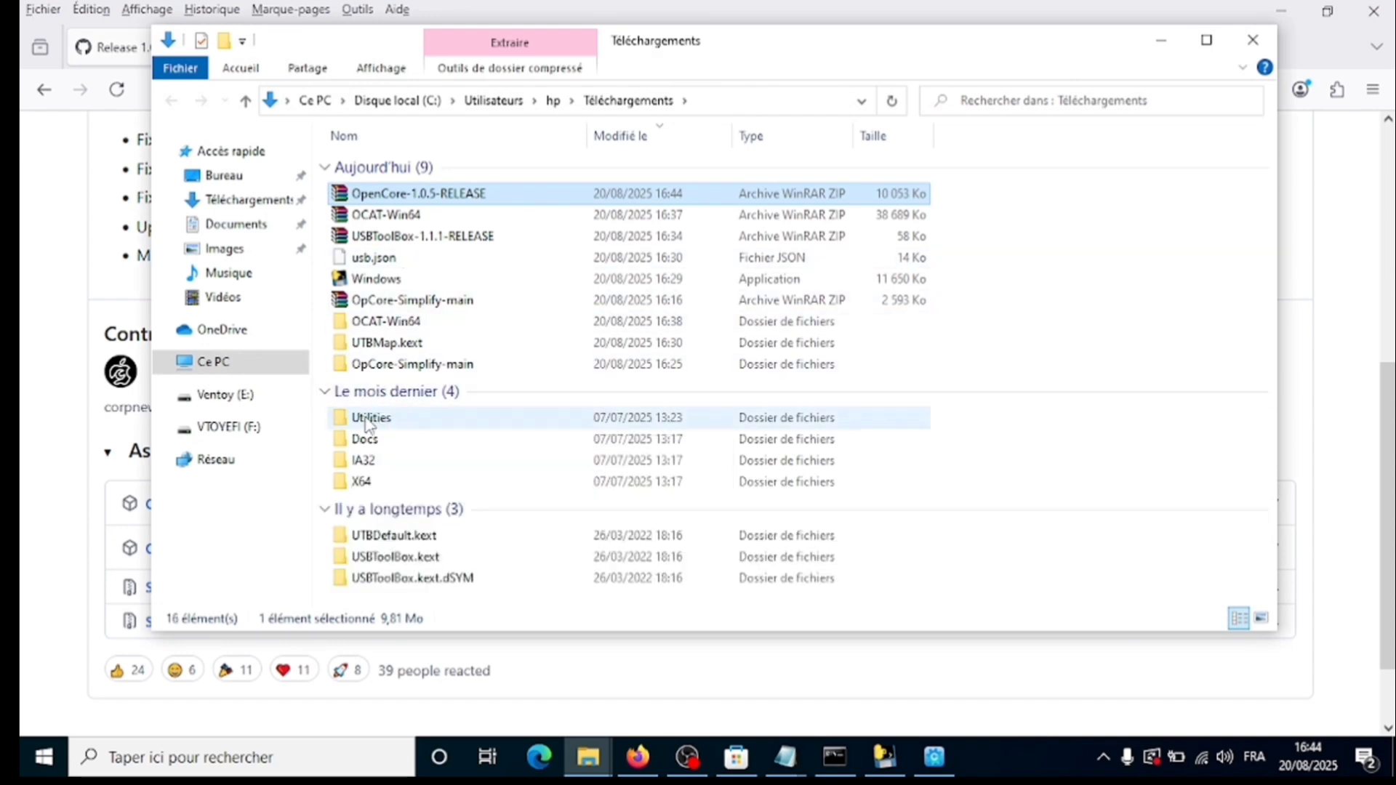
double_click(372, 419)
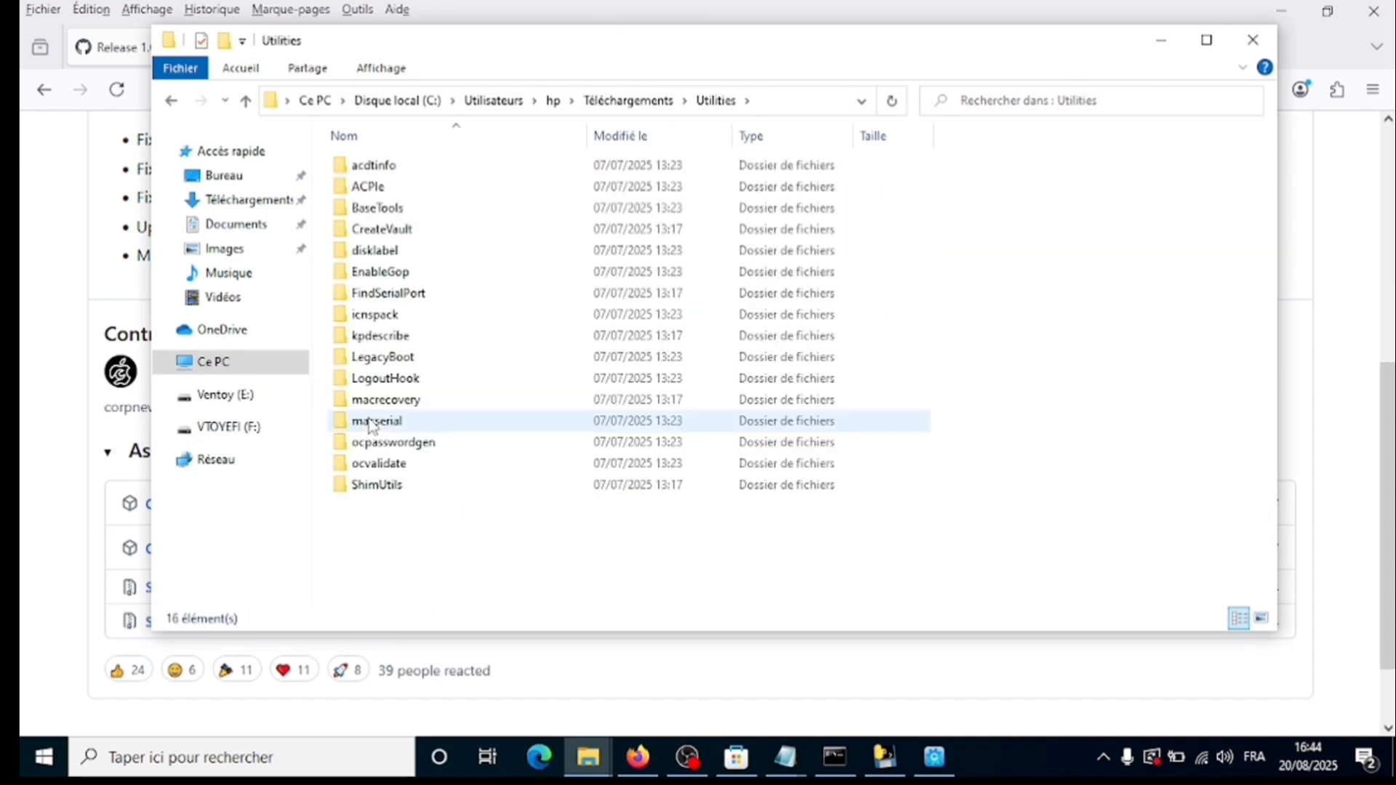
double_click(384, 404)
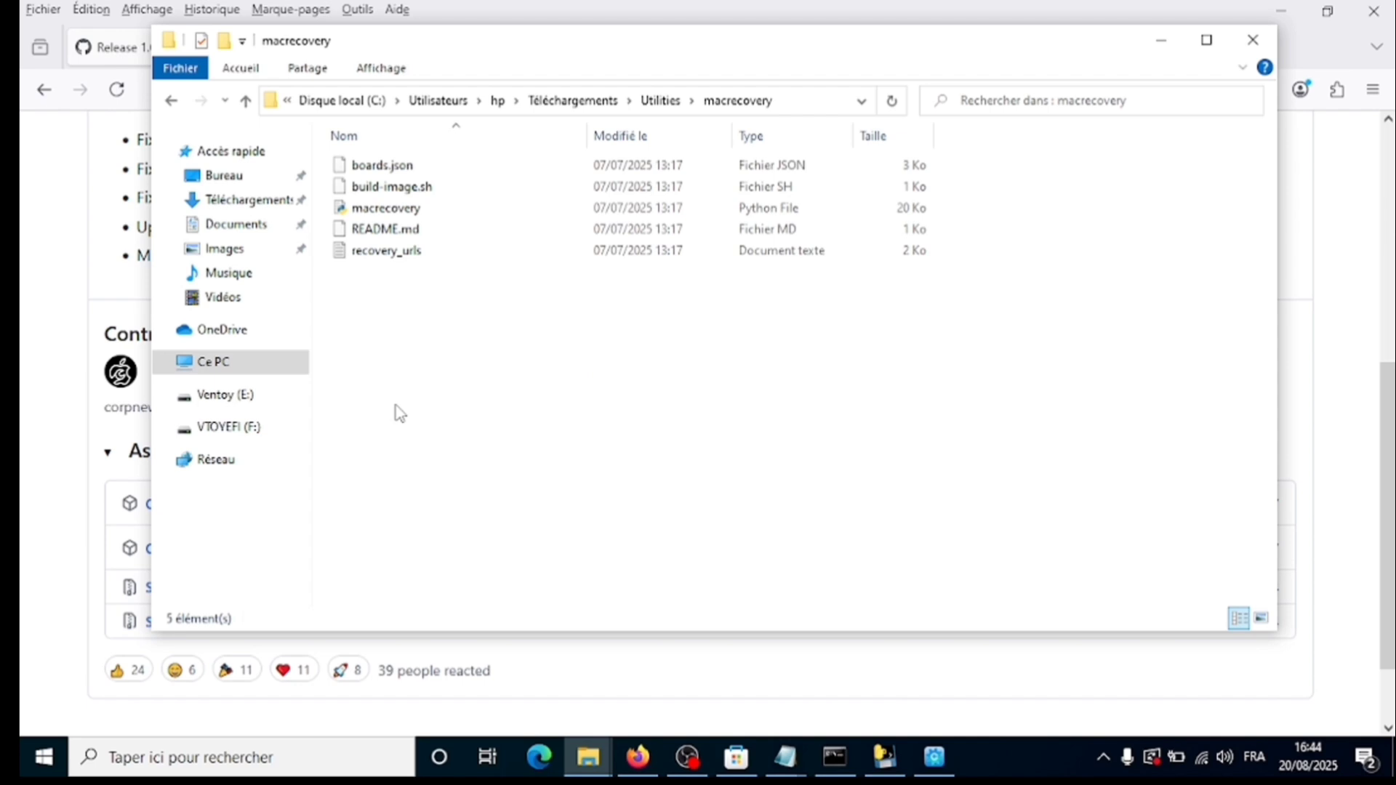
left_click(386, 208)
left_click(799, 95)
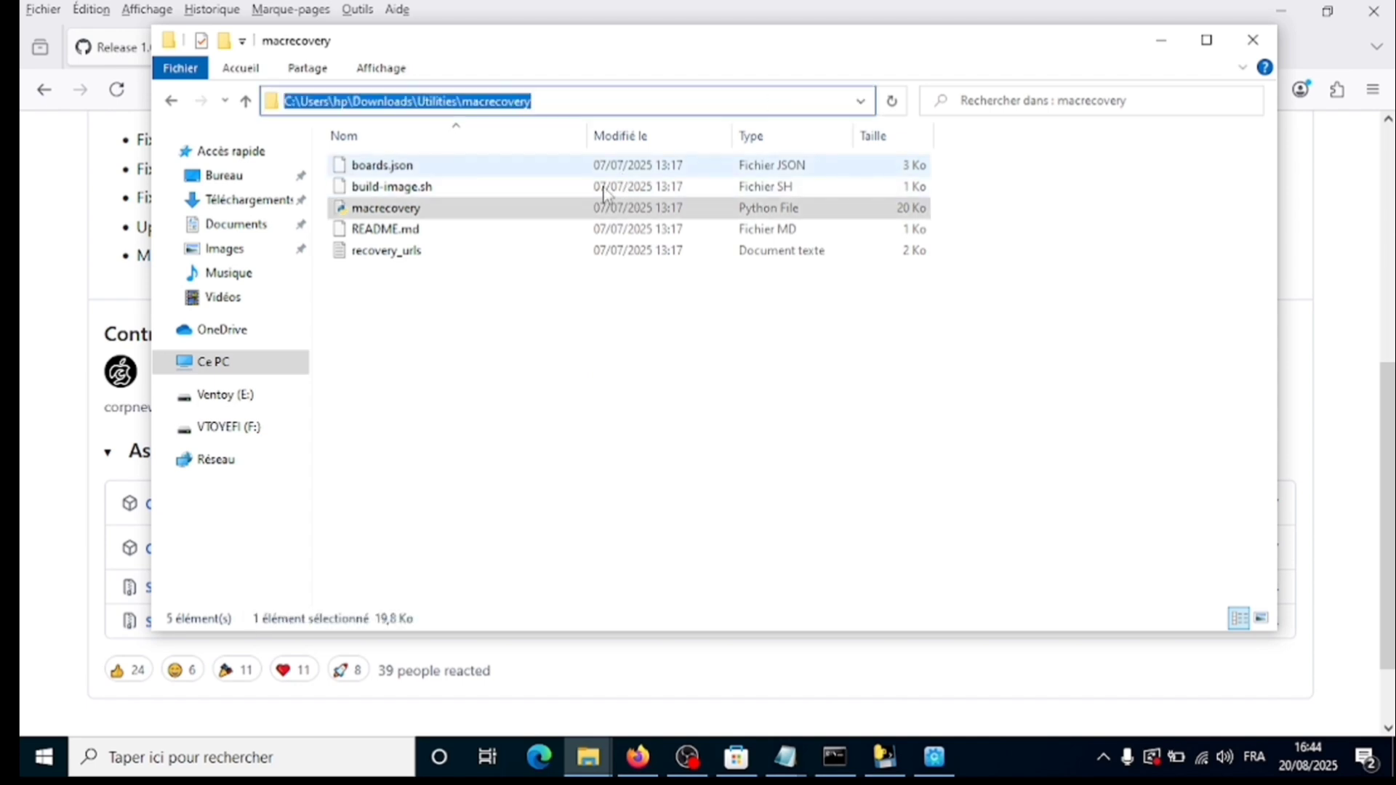
type("c")
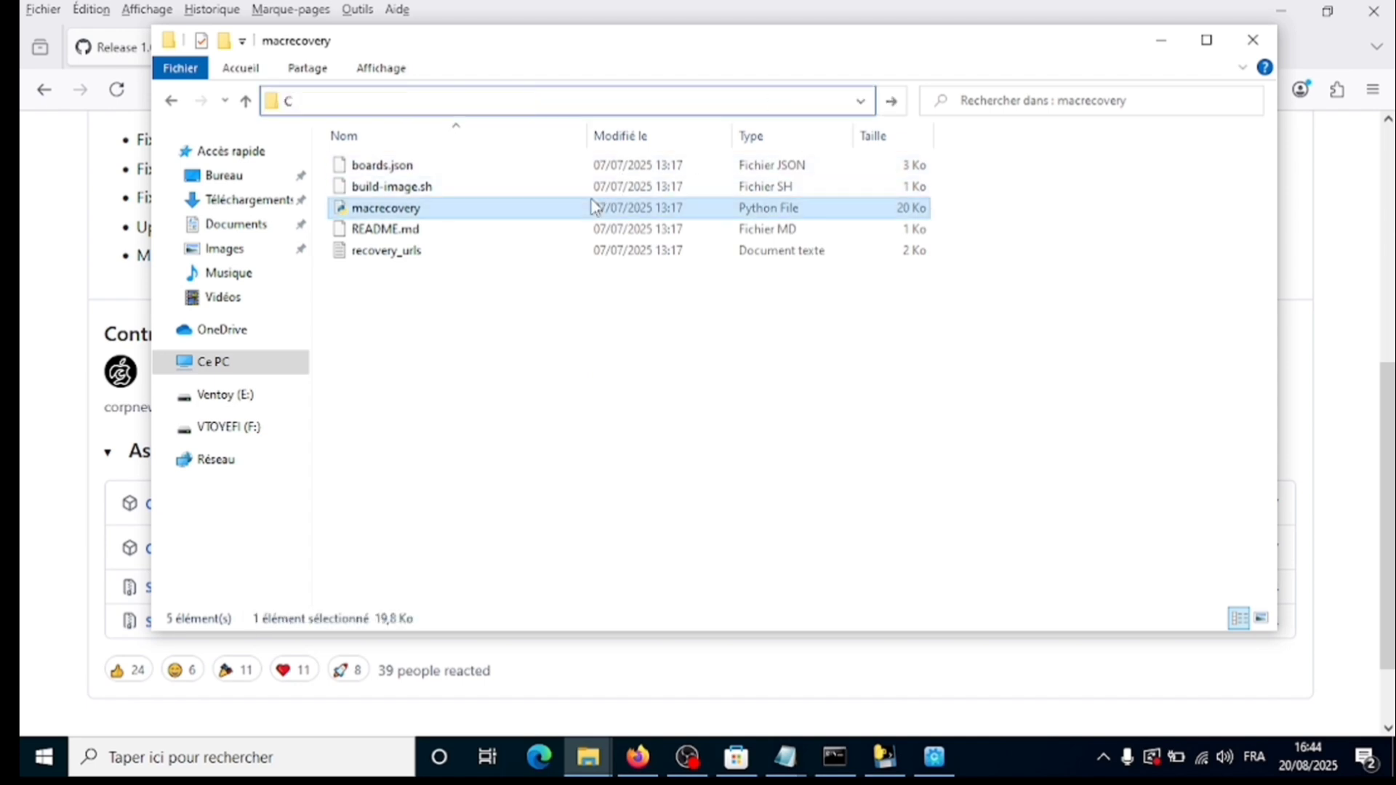
type("MD")
key("Return")
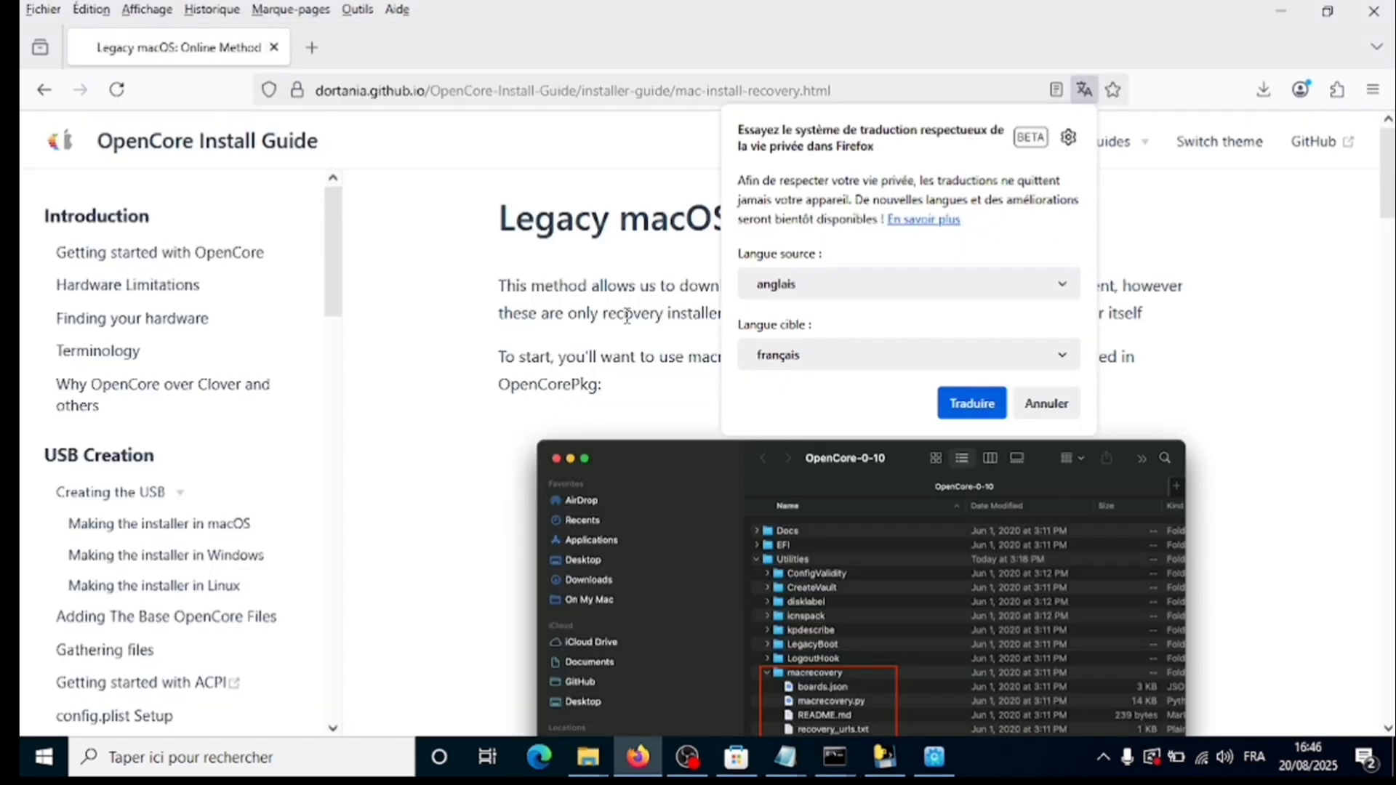
left_click_drag(1383, 200, 1388, 421)
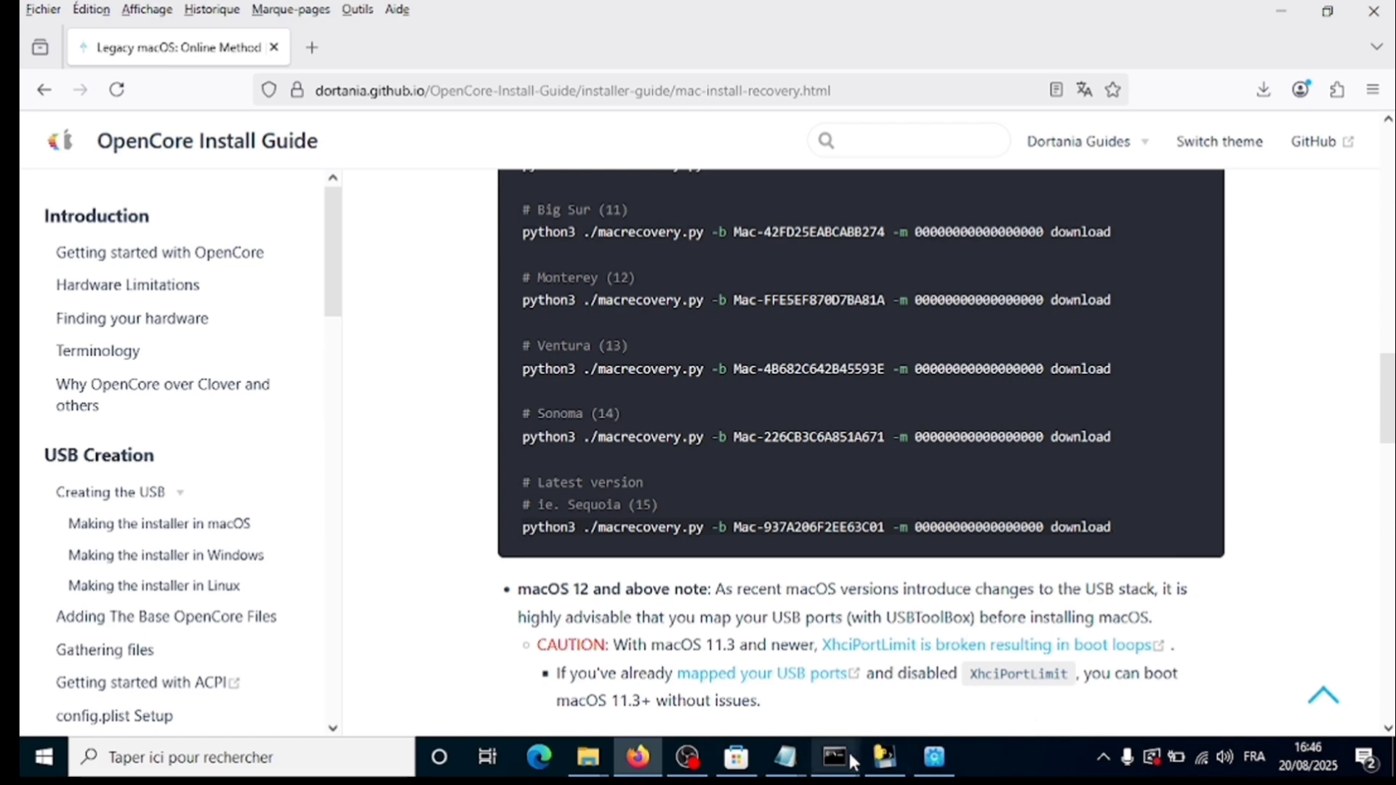
mouse_move(848, 749)
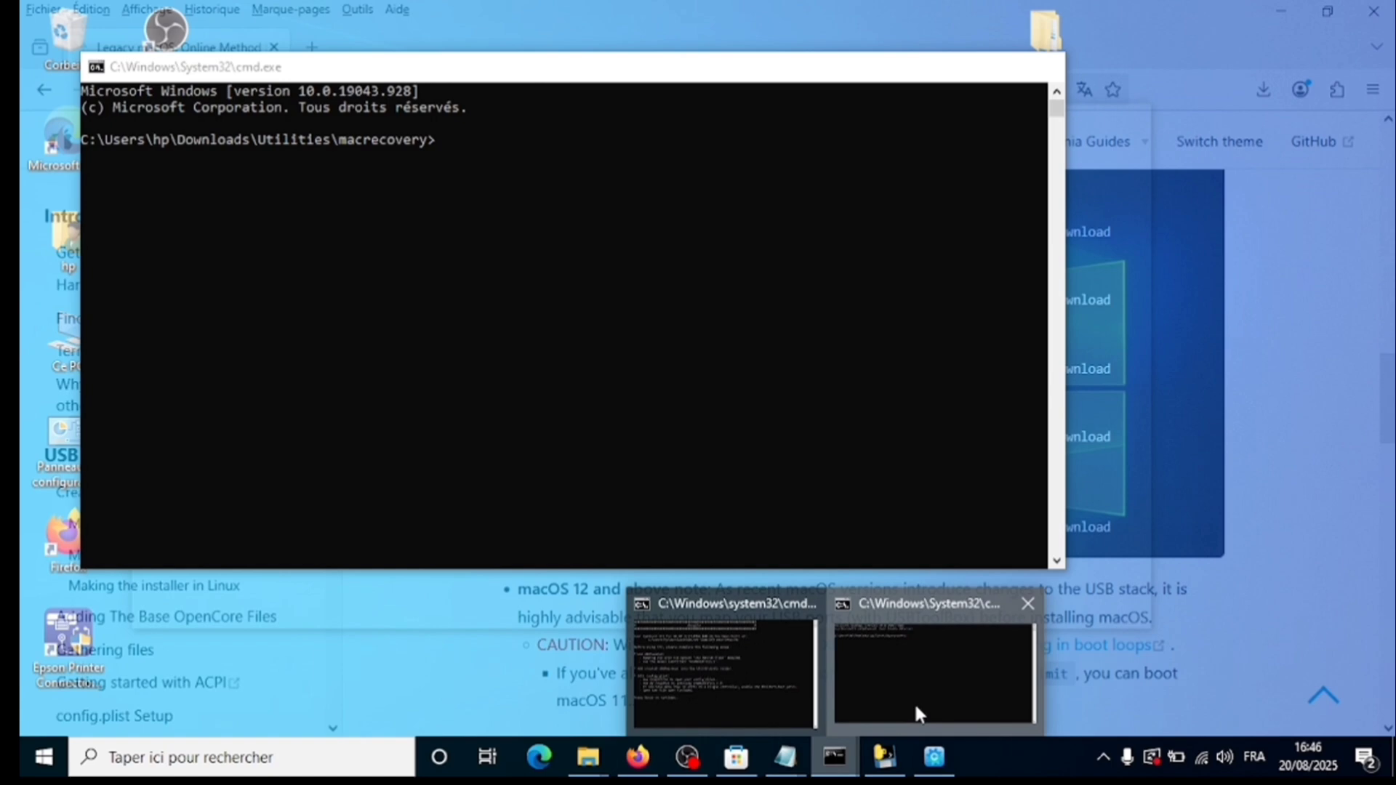
left_click(915, 704)
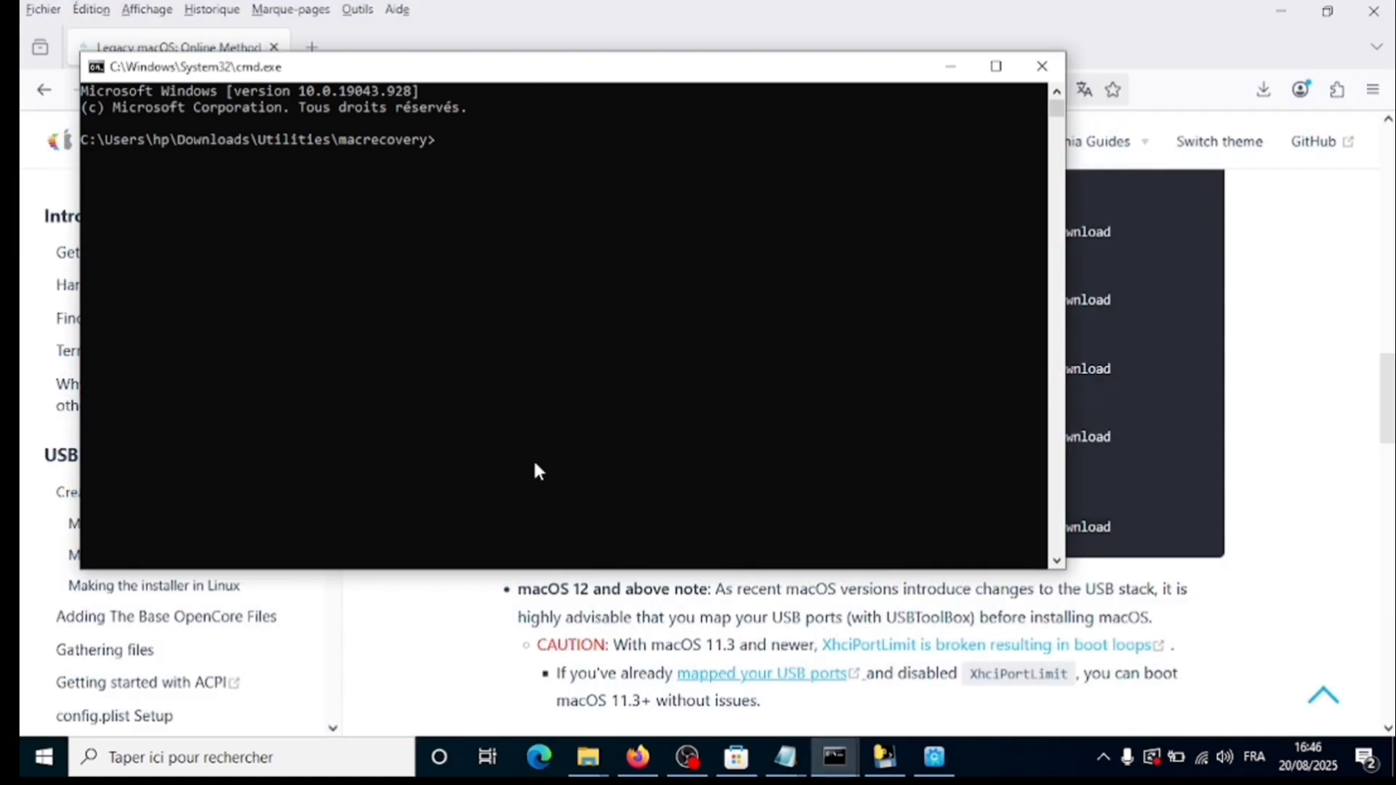
key("ctrl+v")
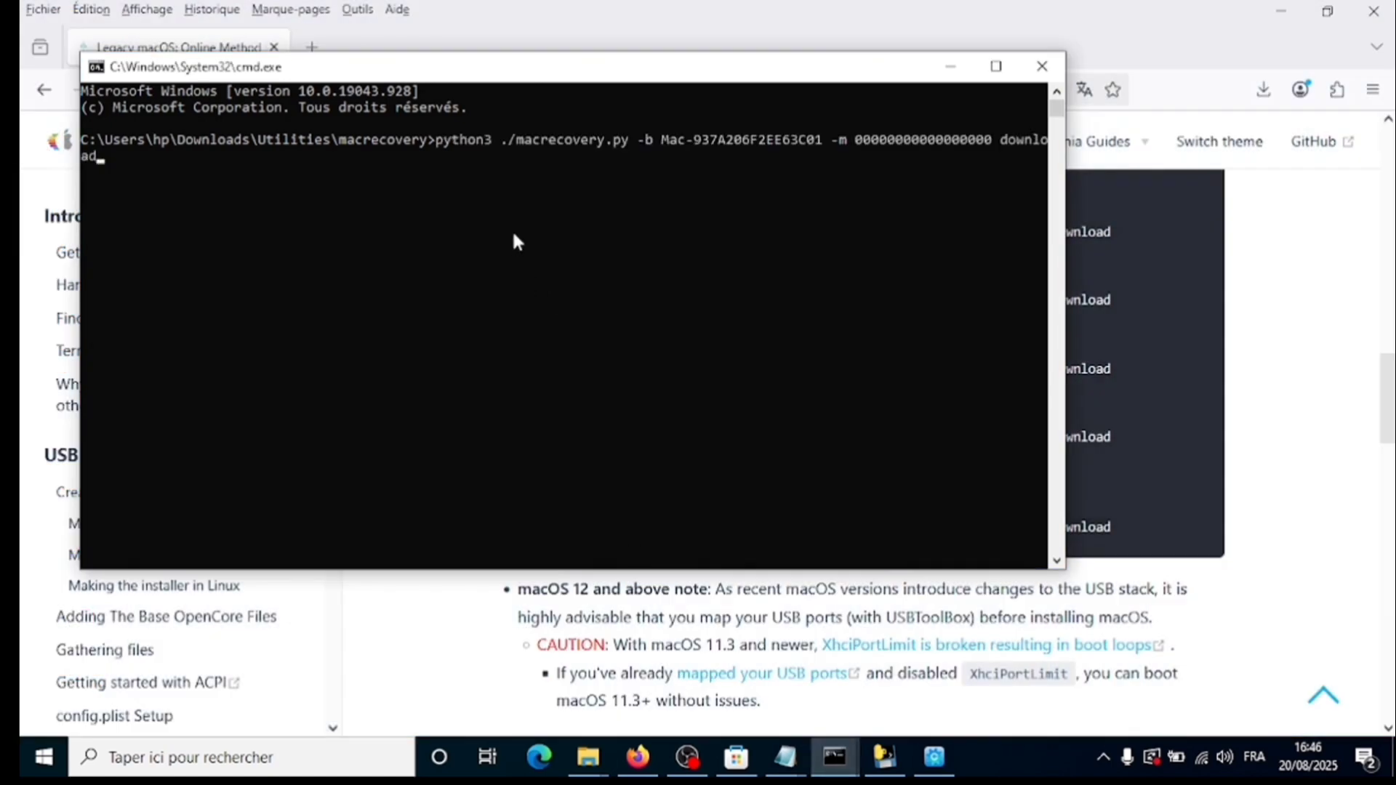
key("Return")
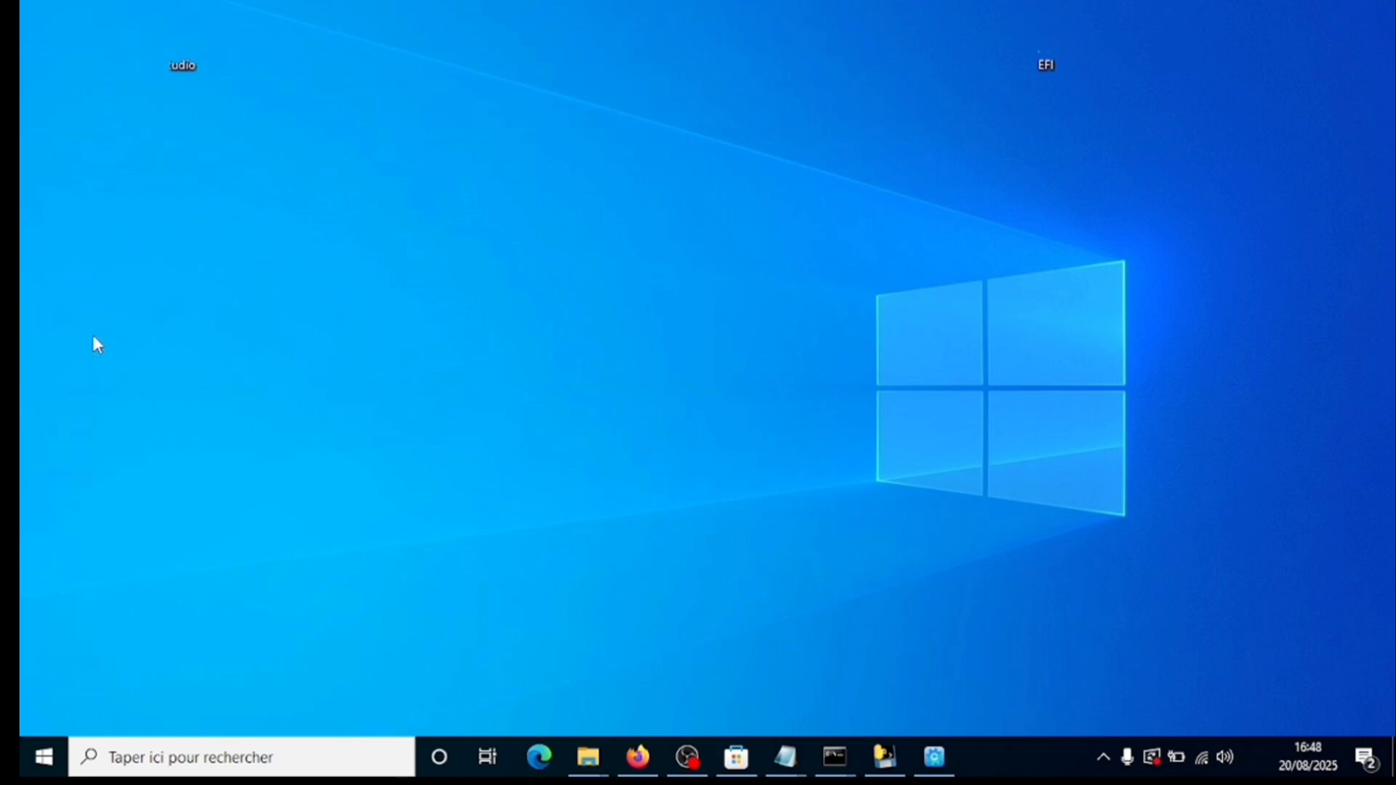
- Check the recovery files in the com.apple.recovery.boot folder under Downloads\Utilities\macrecovery, then minimize the folder window
double_click(93, 339)
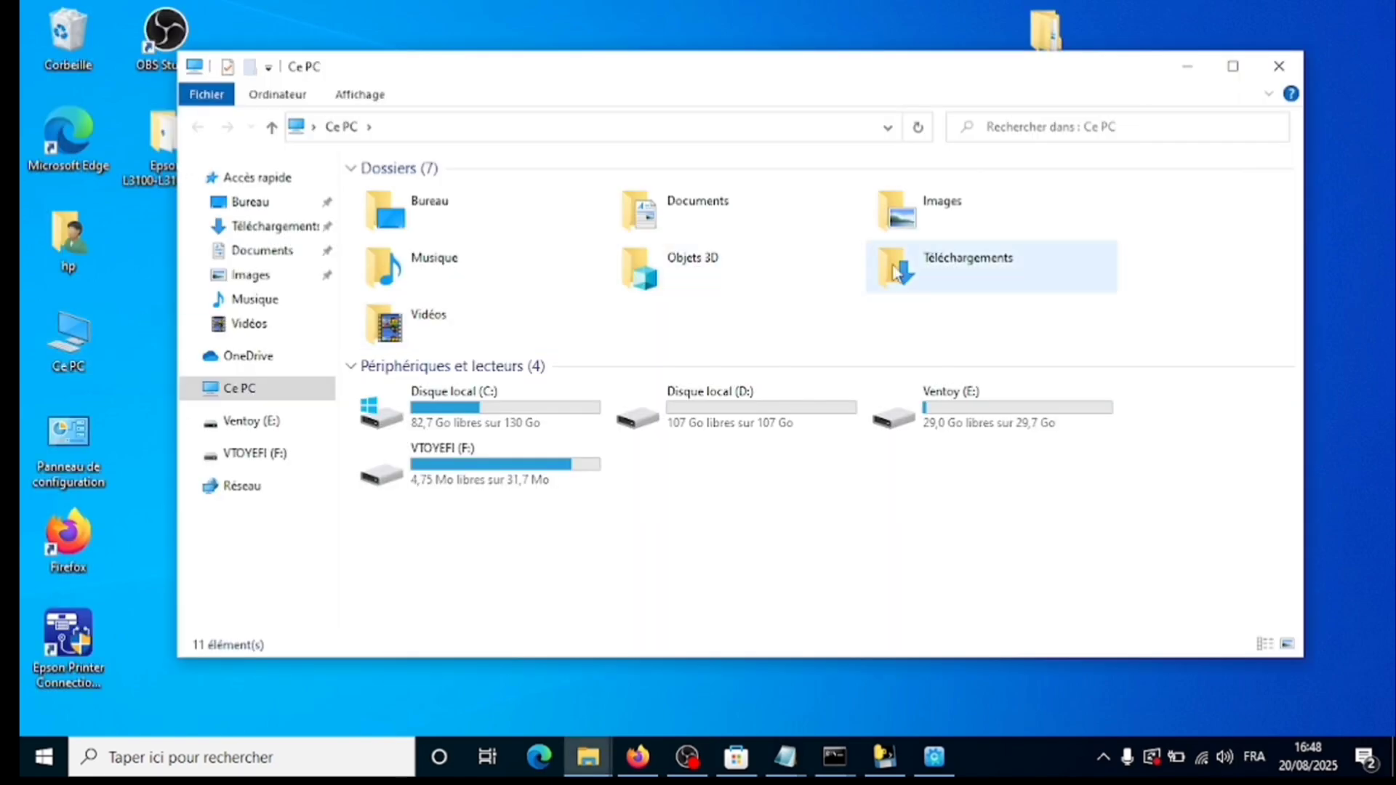
left_click(924, 275)
double_click(924, 275)
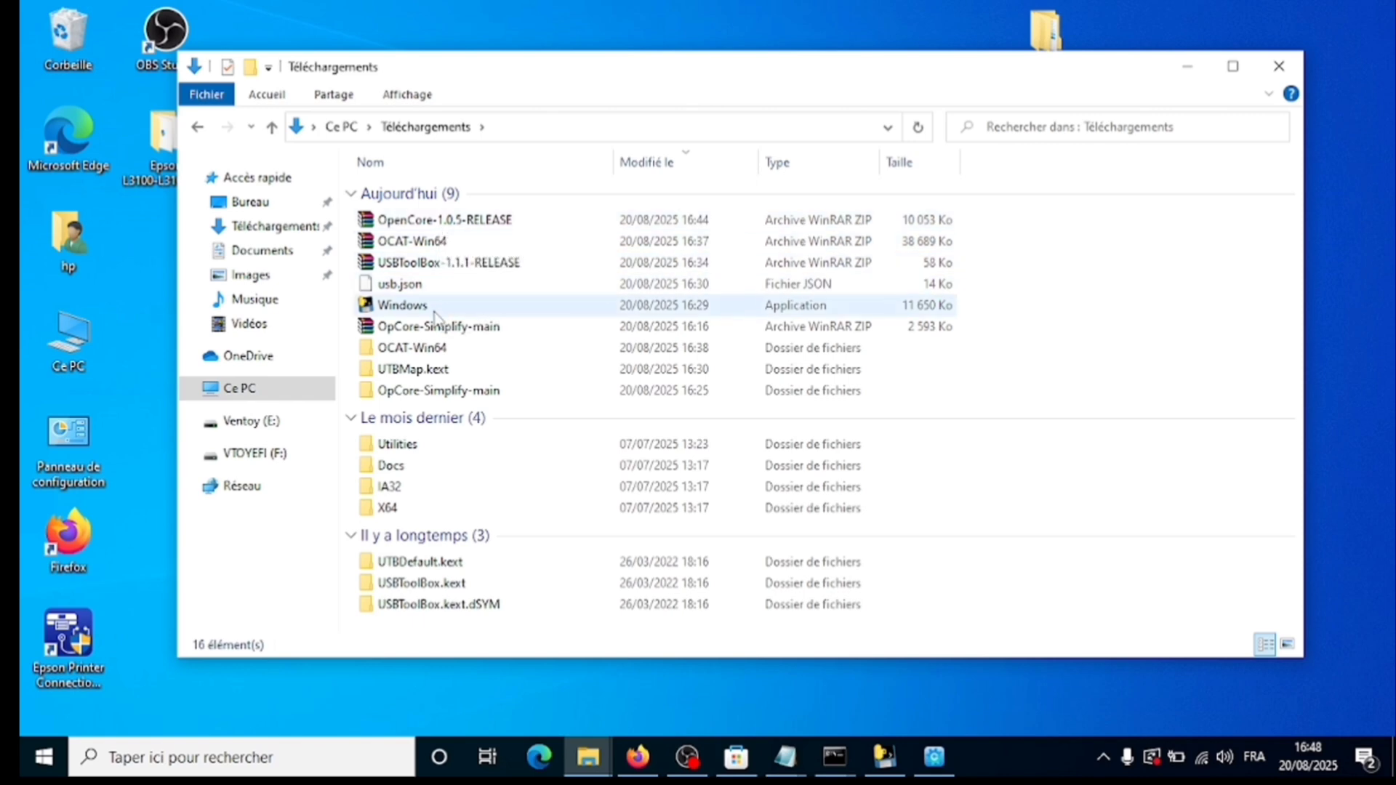
double_click(410, 445)
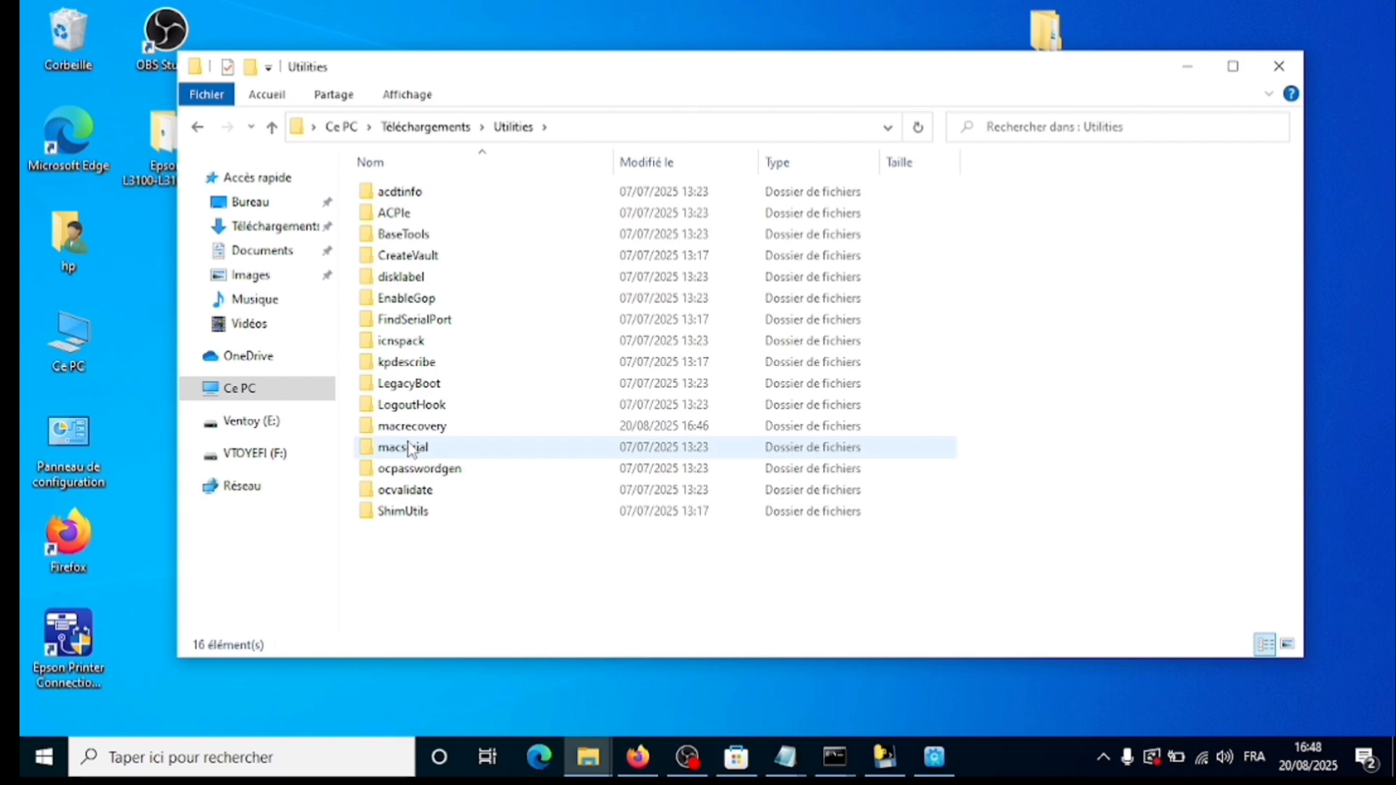
double_click(433, 429)
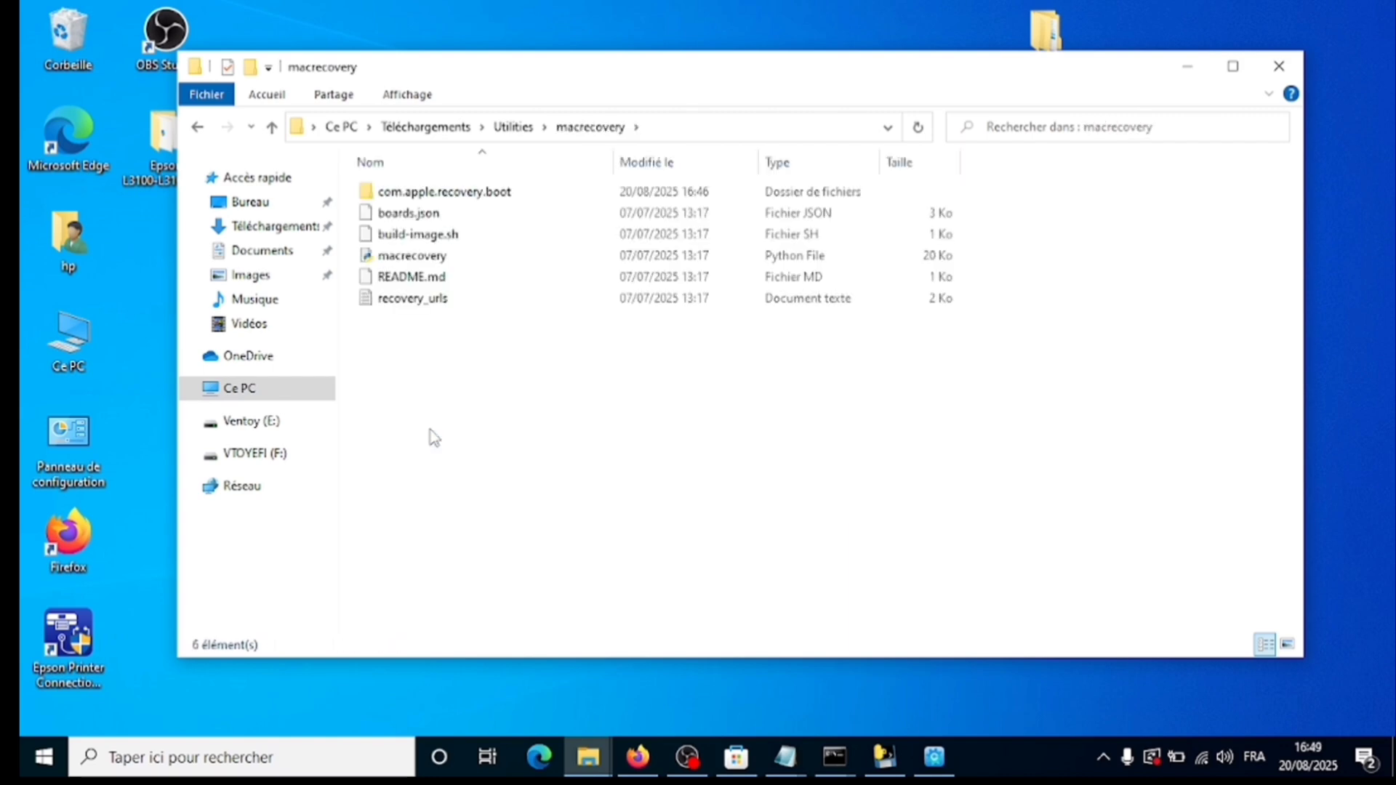
double_click(467, 195)
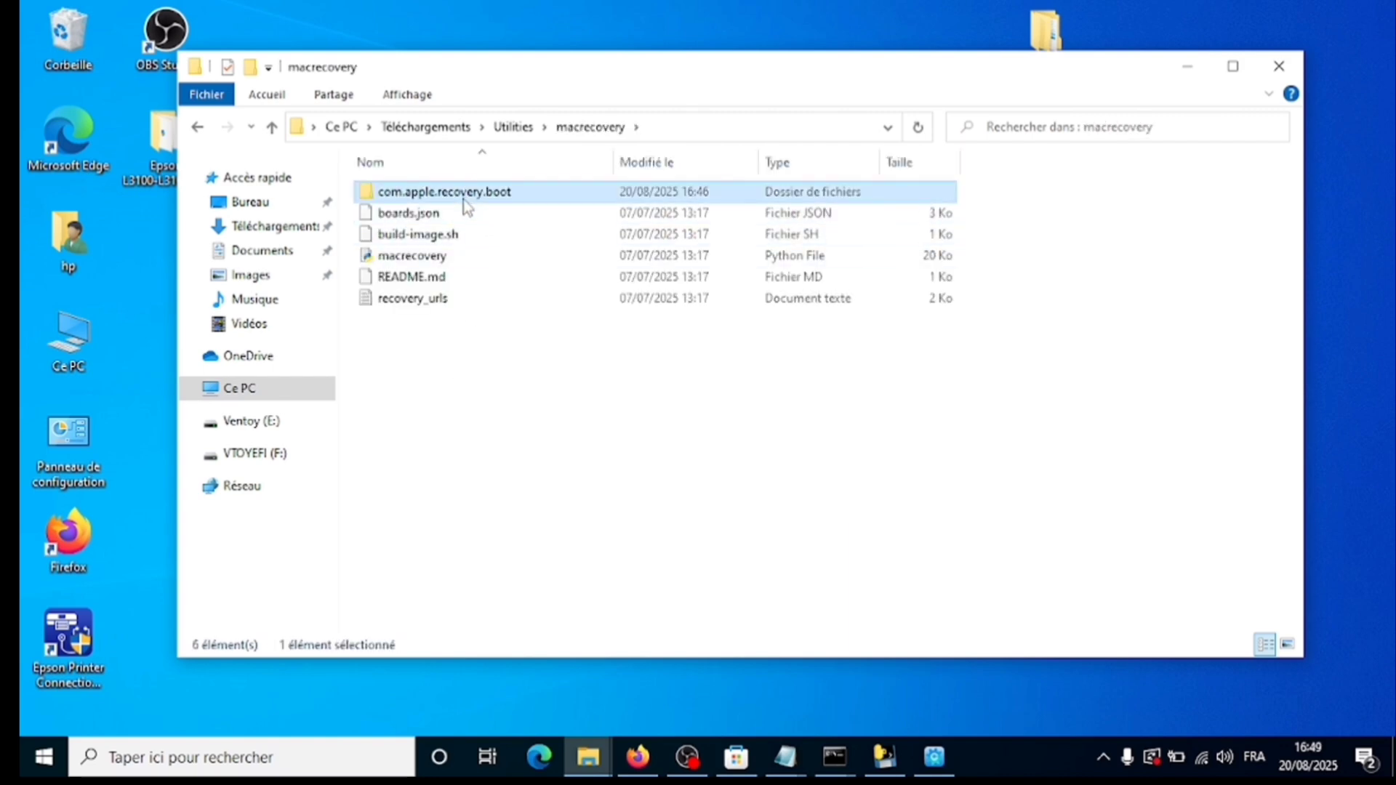
left_click_drag(446, 249, 444, 195)
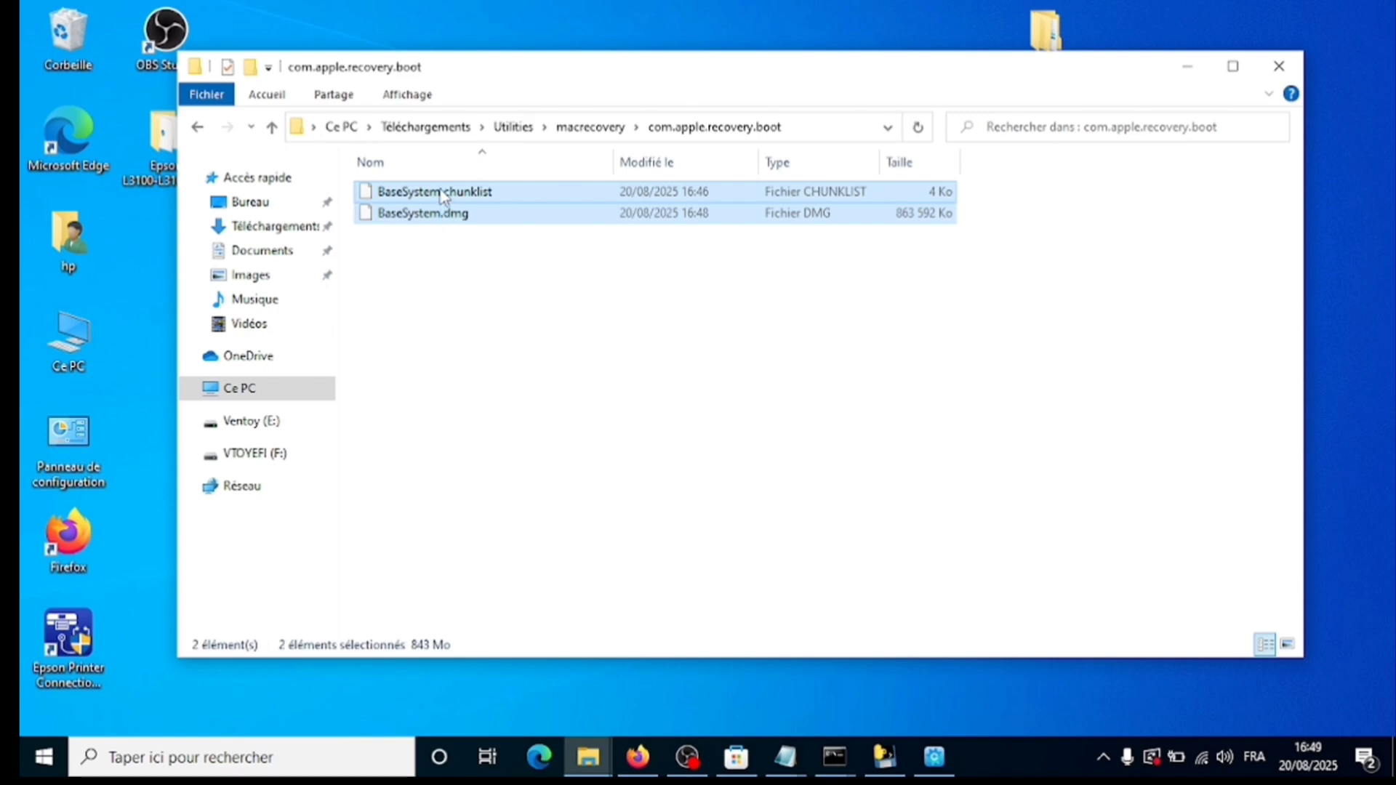
left_click(364, 257)
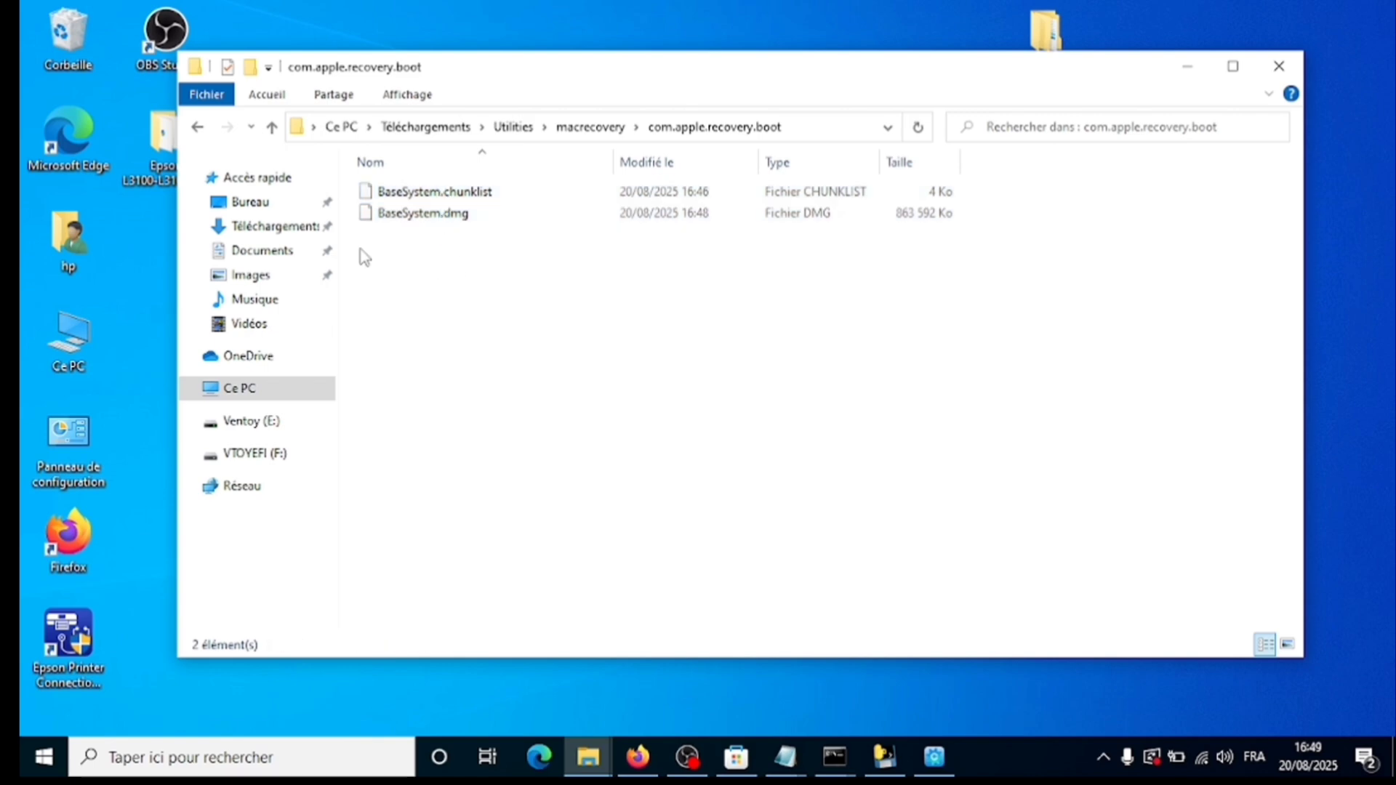
left_click(198, 129)
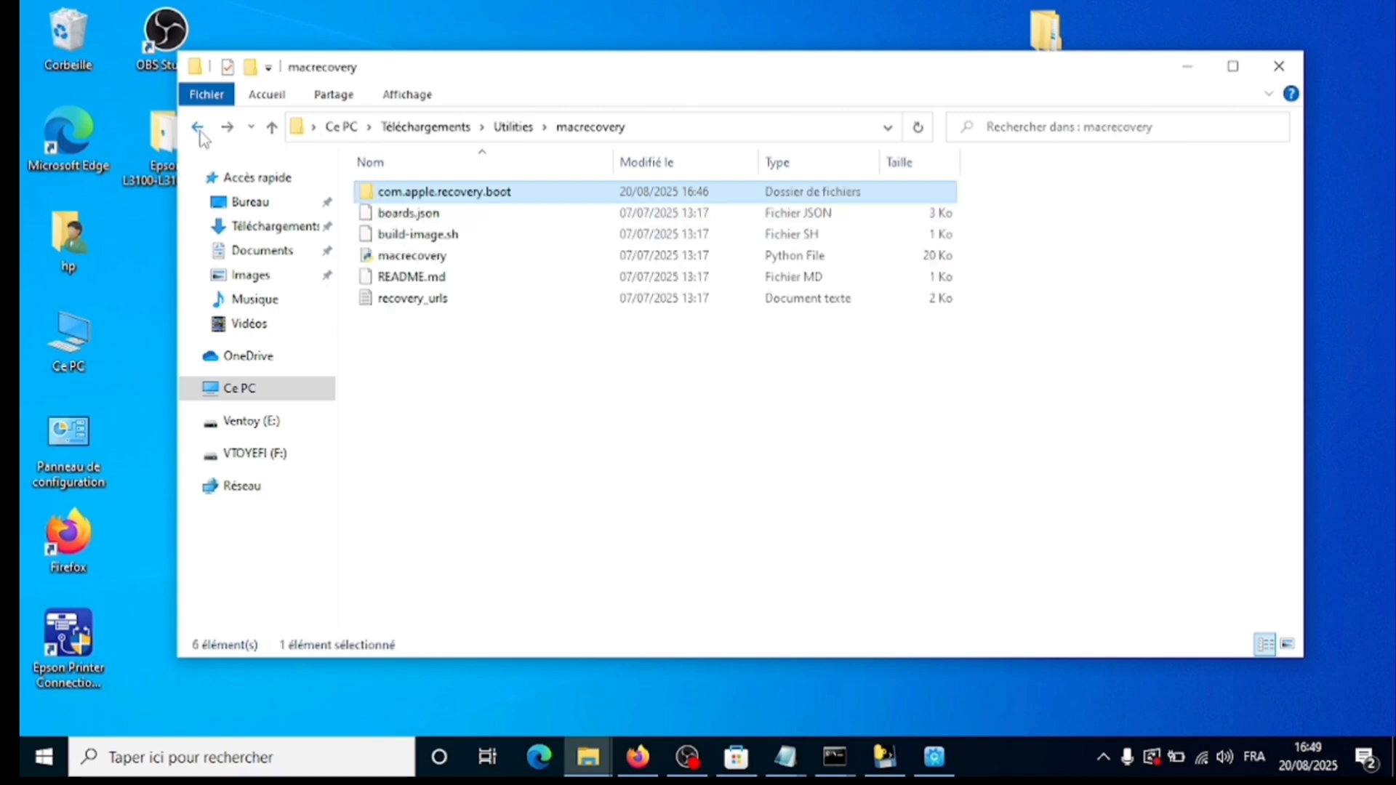
left_click(361, 194)
left_click(490, 421)
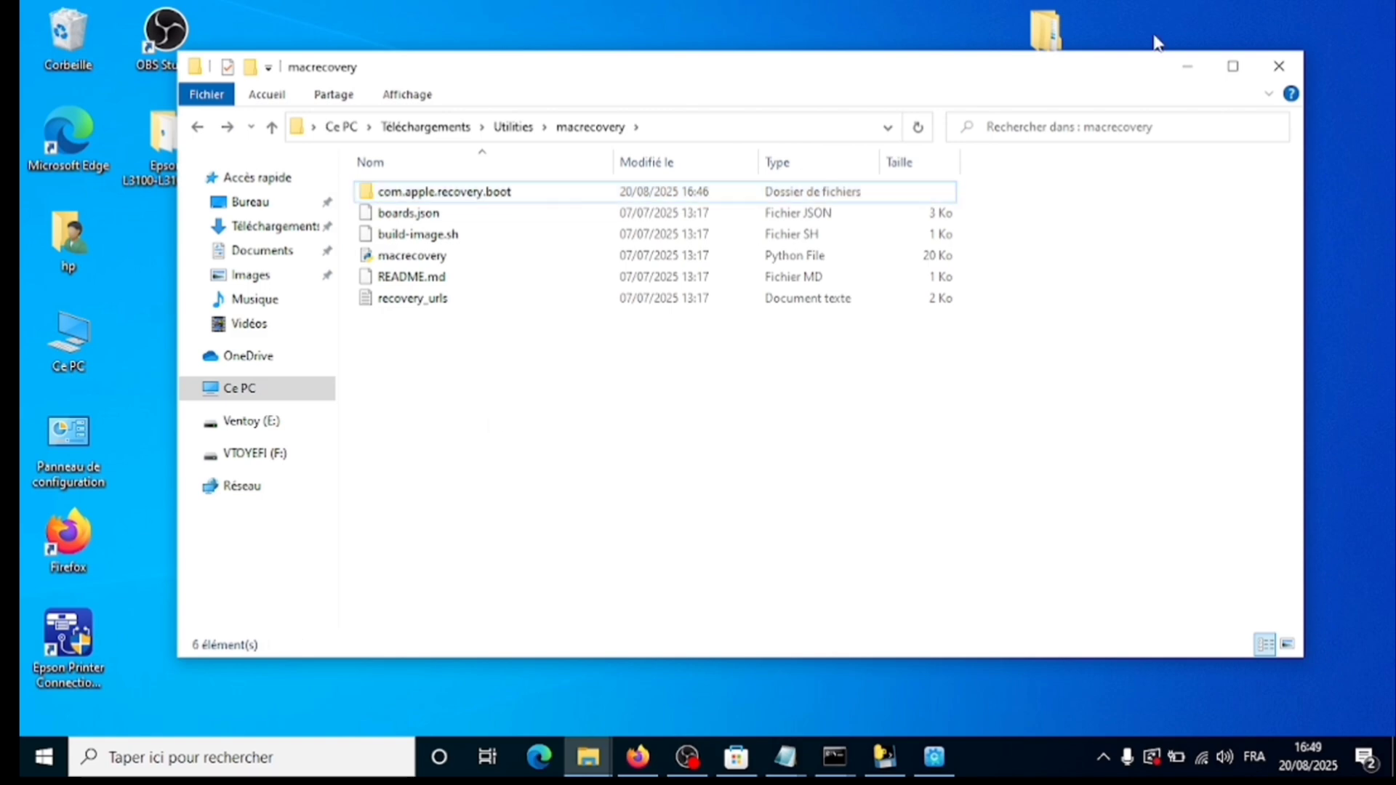
left_click(1187, 64)
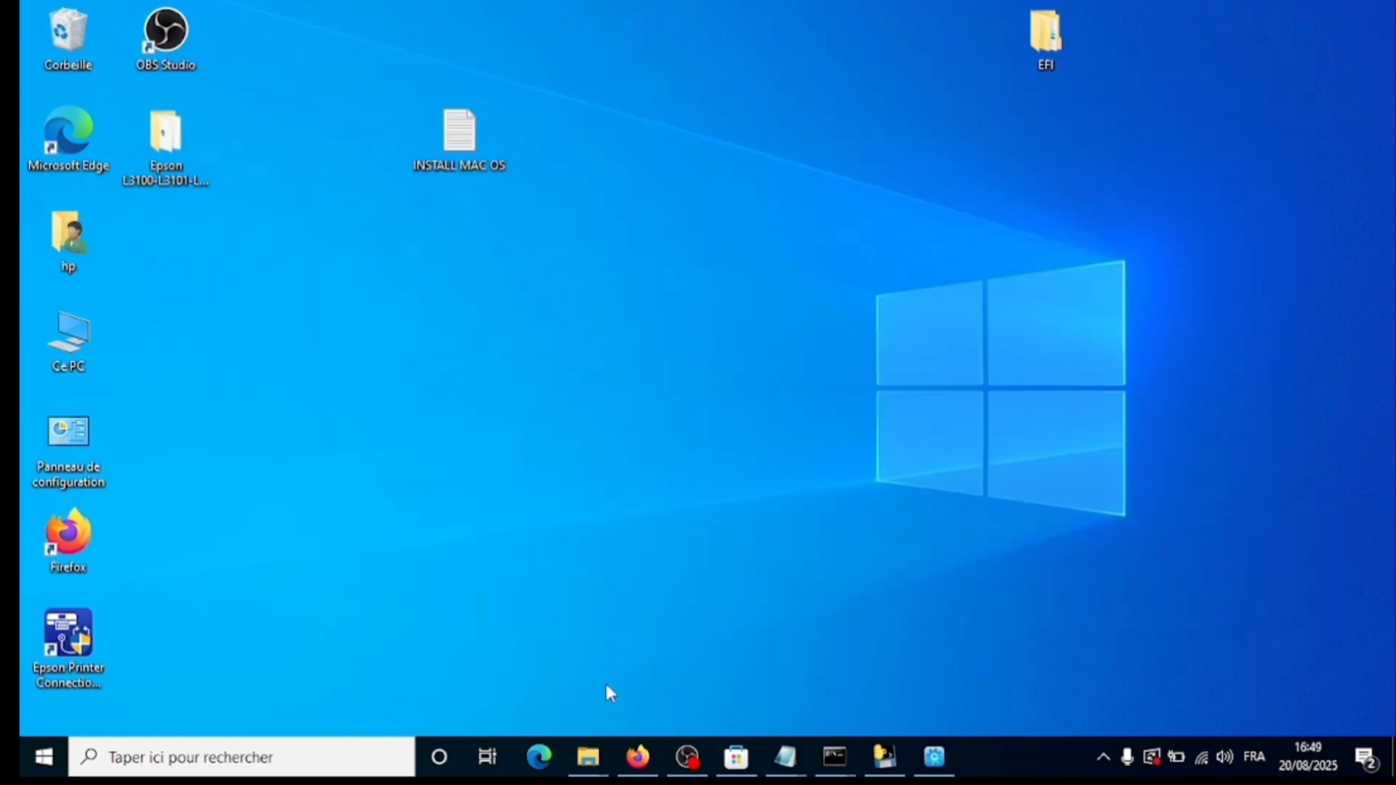
- Search the web for rufus in a new Firefox tab and download rufus-4.9.exe from the official Rufus site
left_click(638, 757)
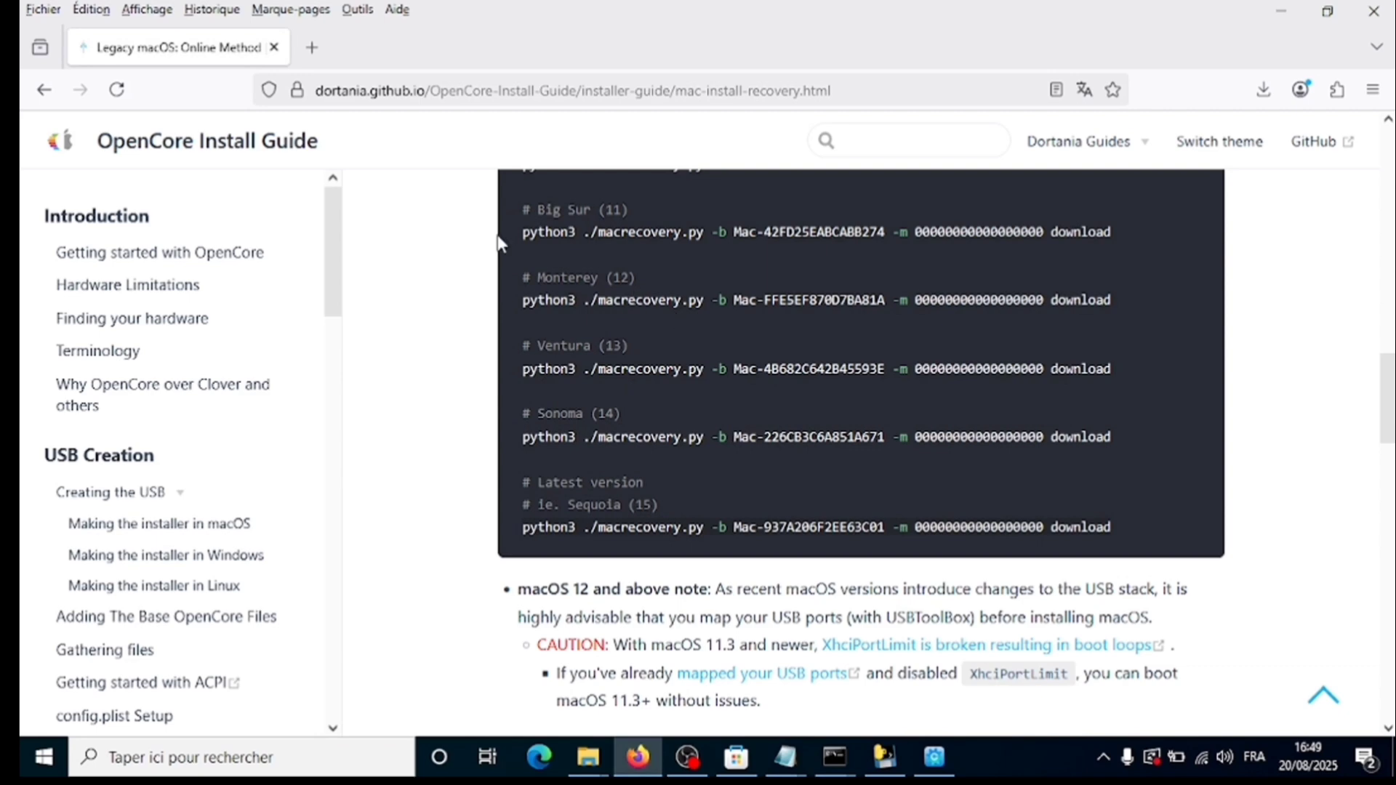
left_click(312, 48)
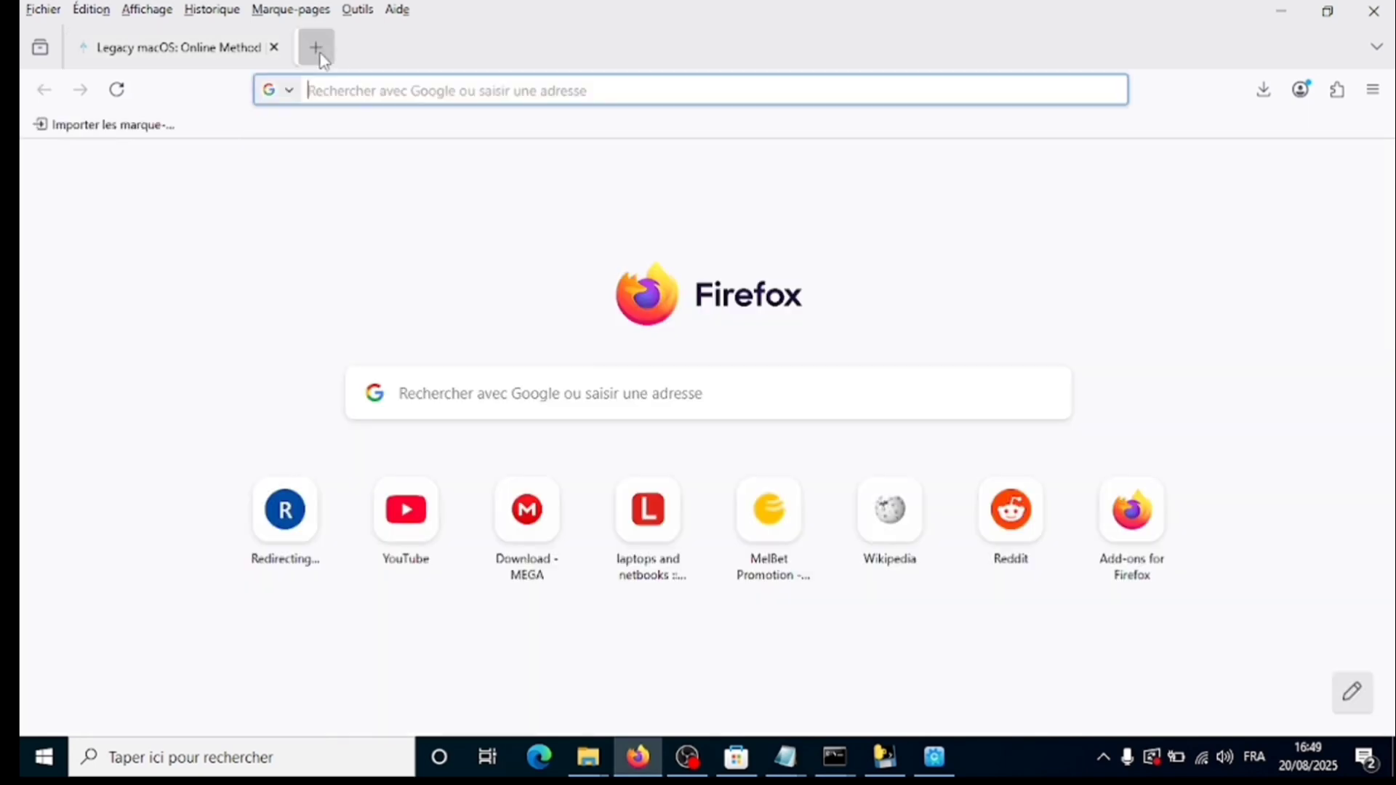
left_click(384, 93)
type("RUF")
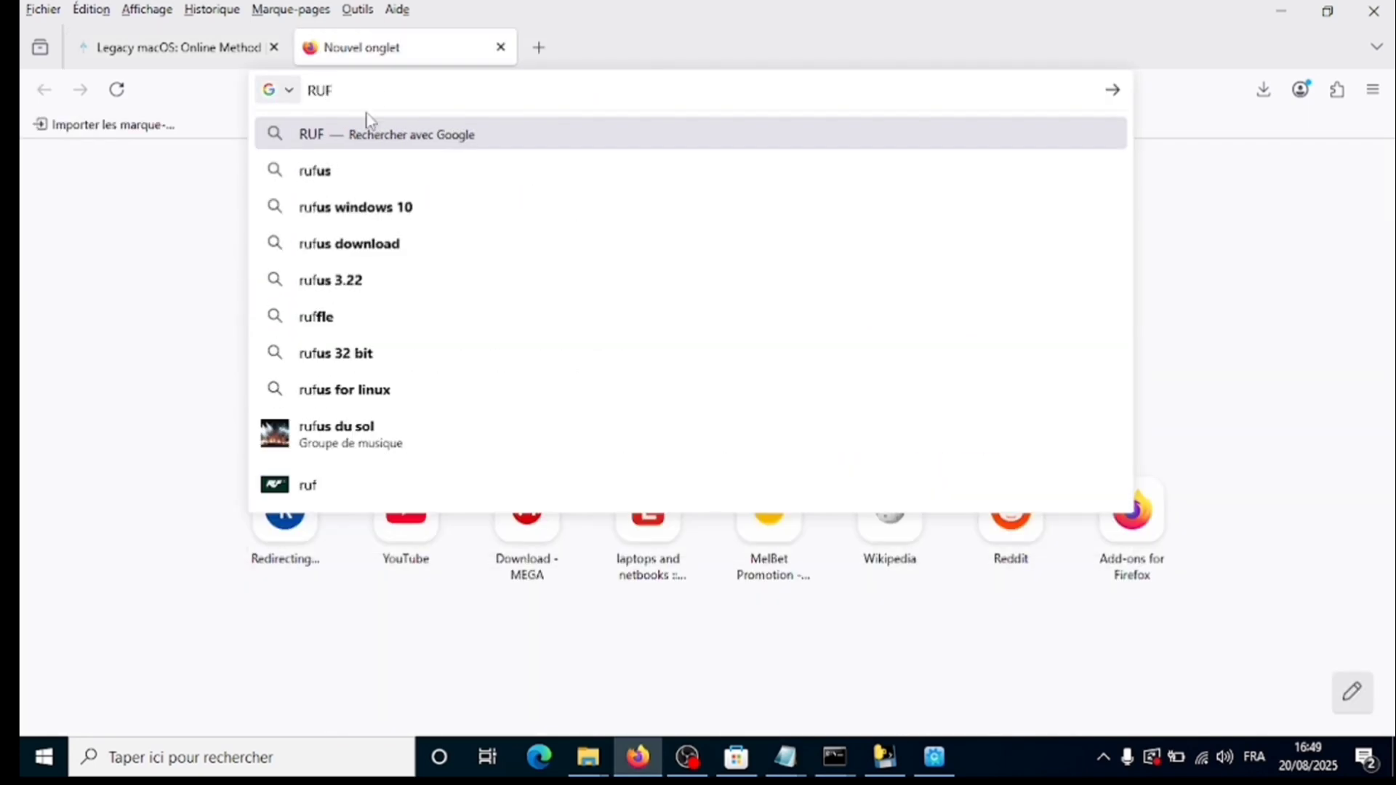
left_click(331, 171)
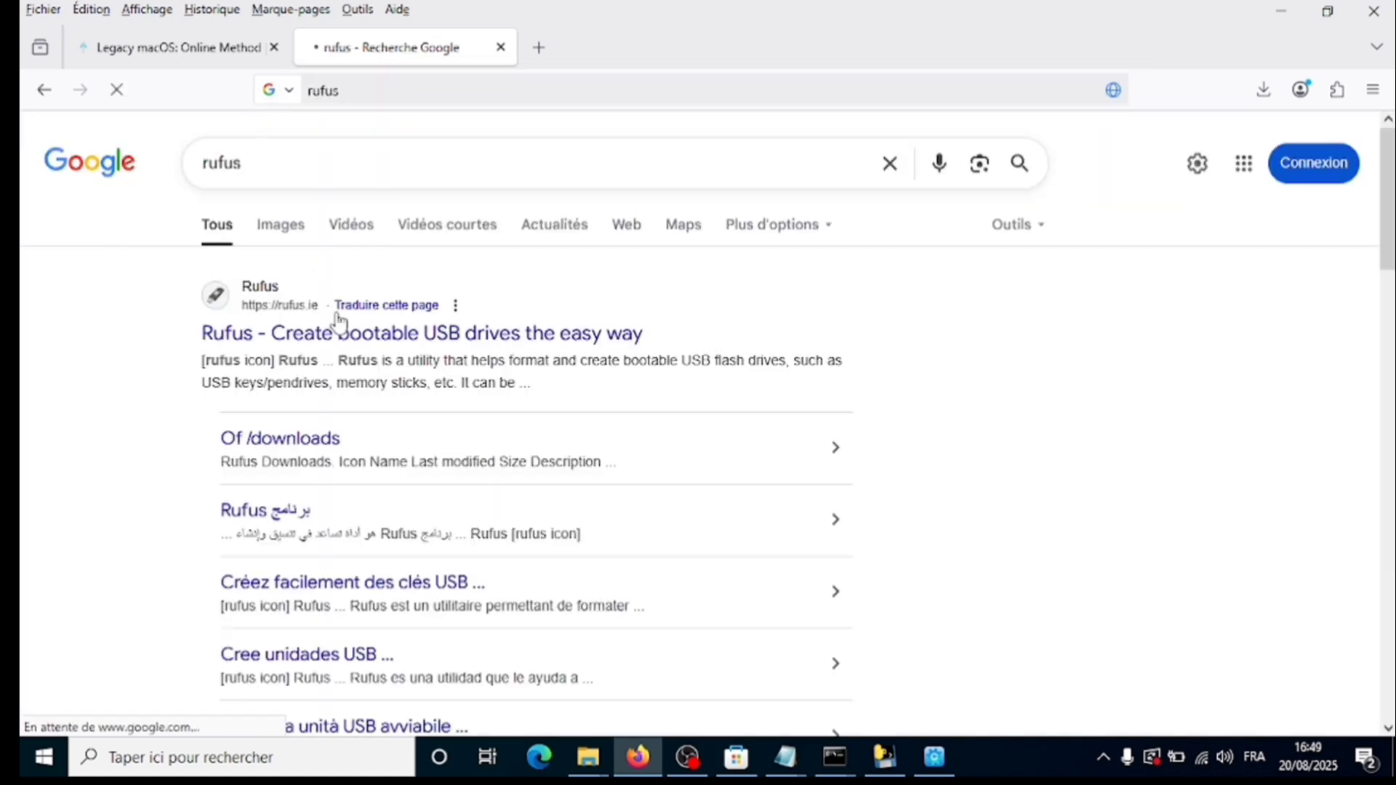
left_click(337, 331)
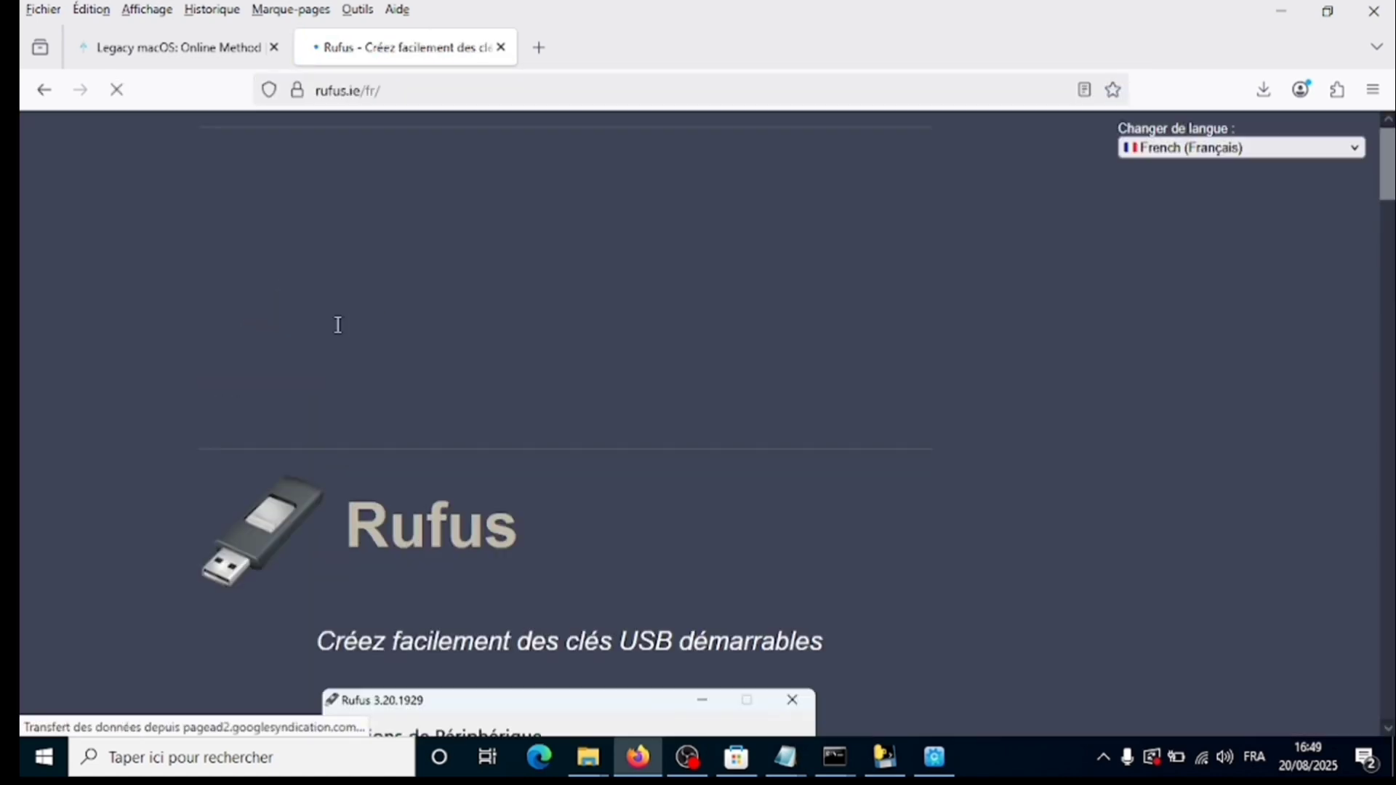
scroll(509, 364, "down", 10)
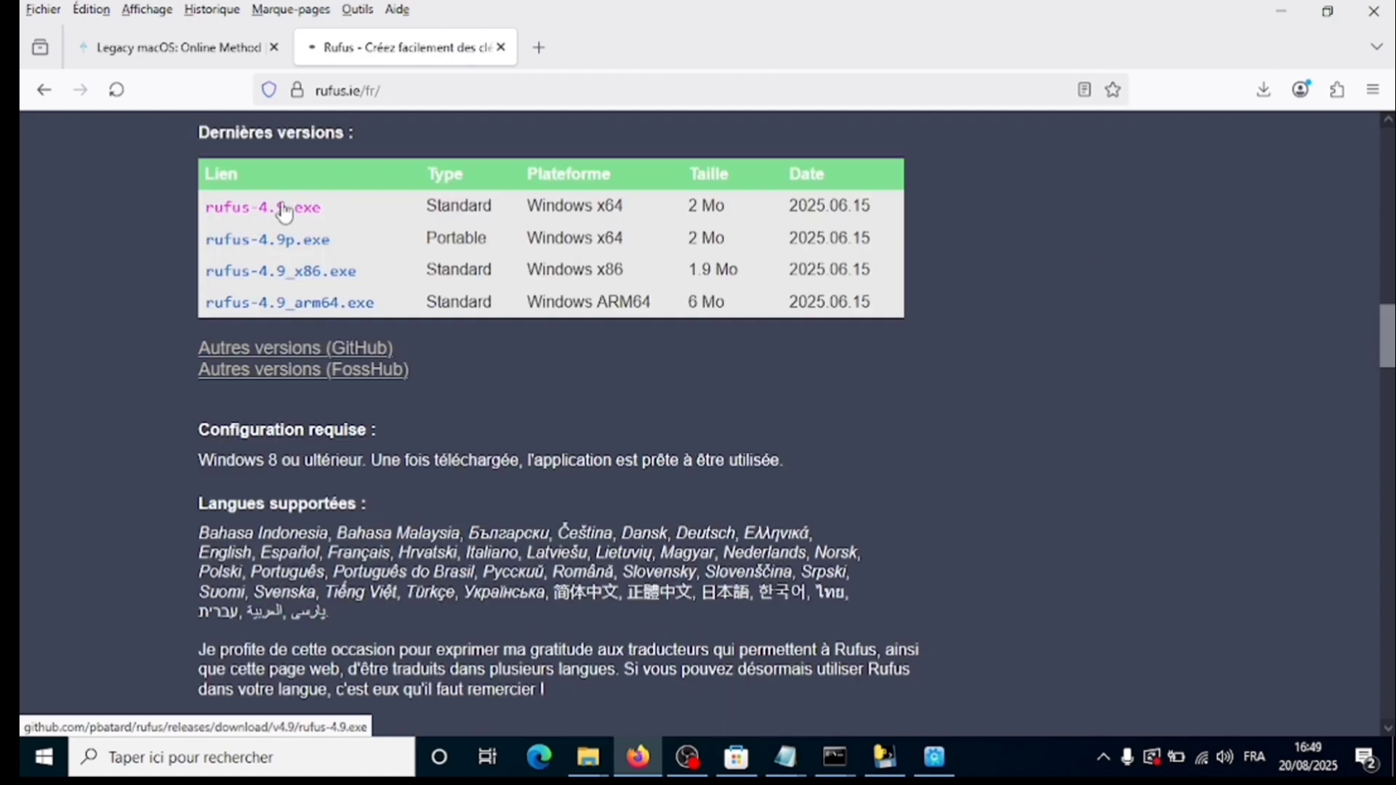
left_click(283, 209)
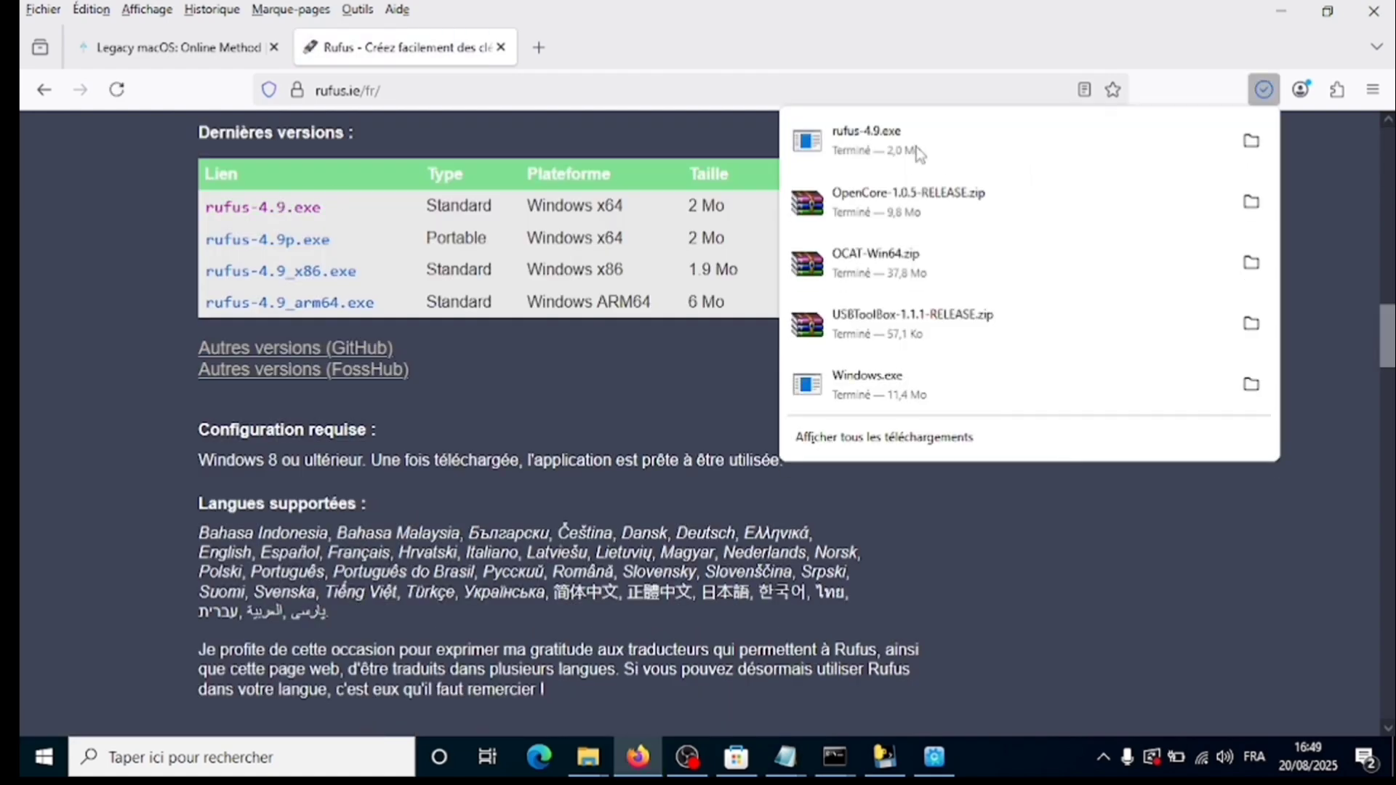
- Launch rufus-4.9 from the Downloads folder and allow it to check for updates online
left_click(1251, 140)
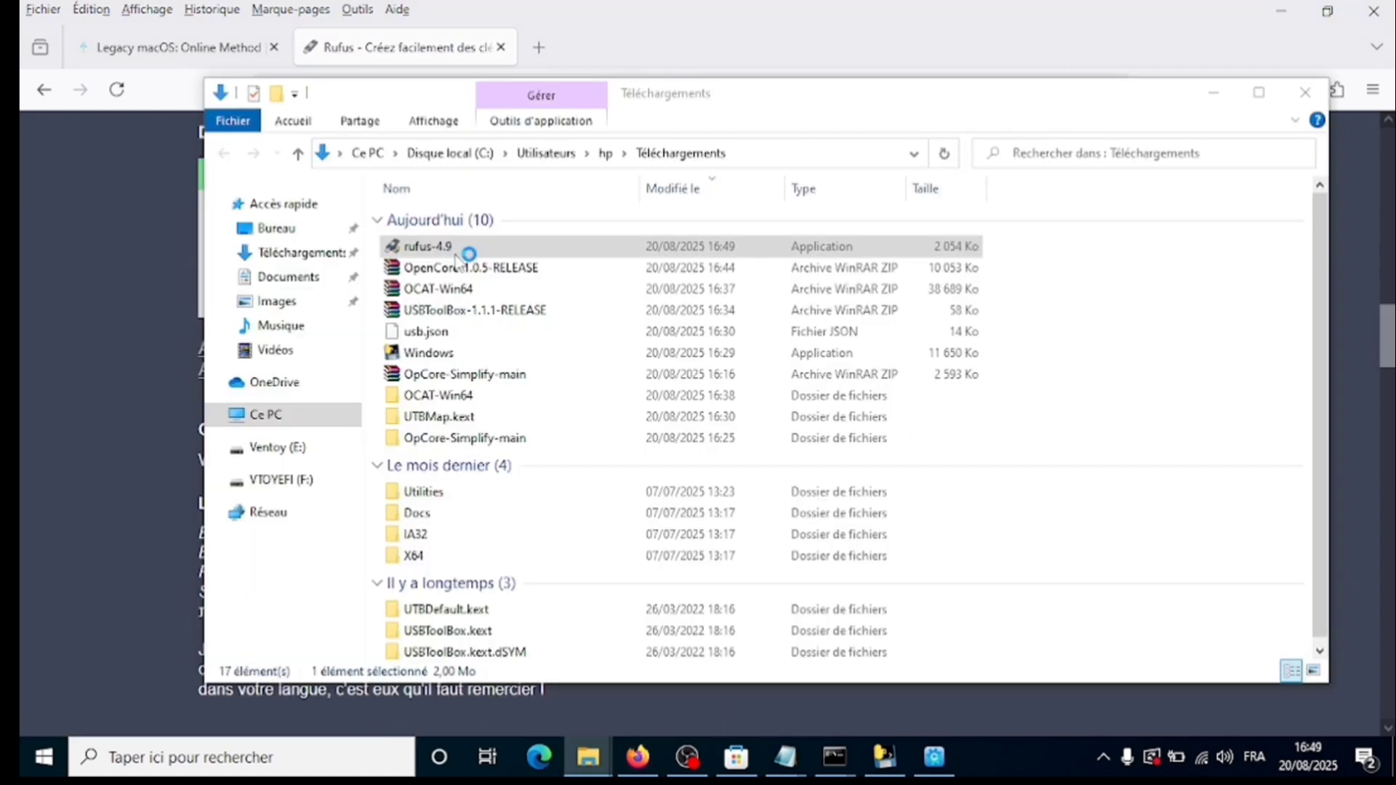
left_click(580, 508)
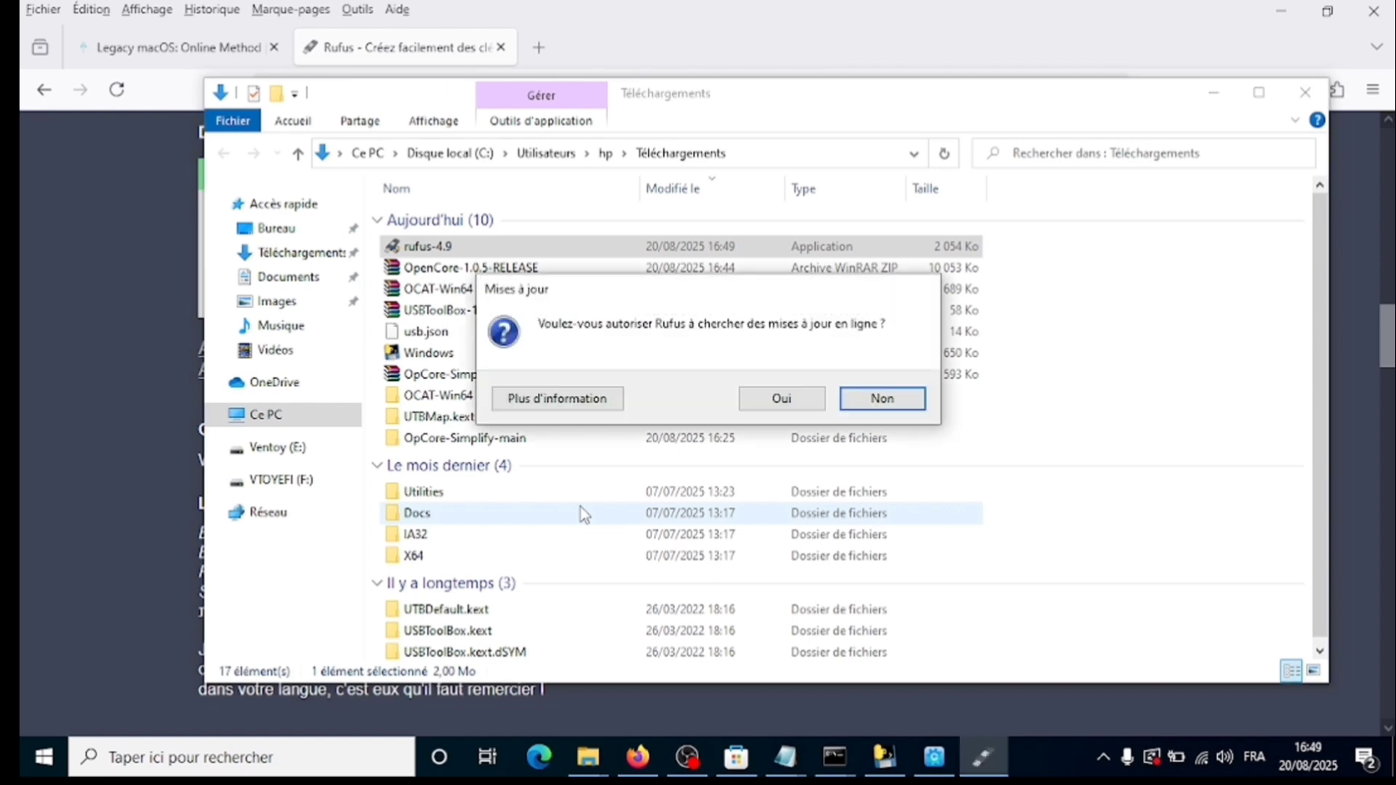
left_click(765, 410)
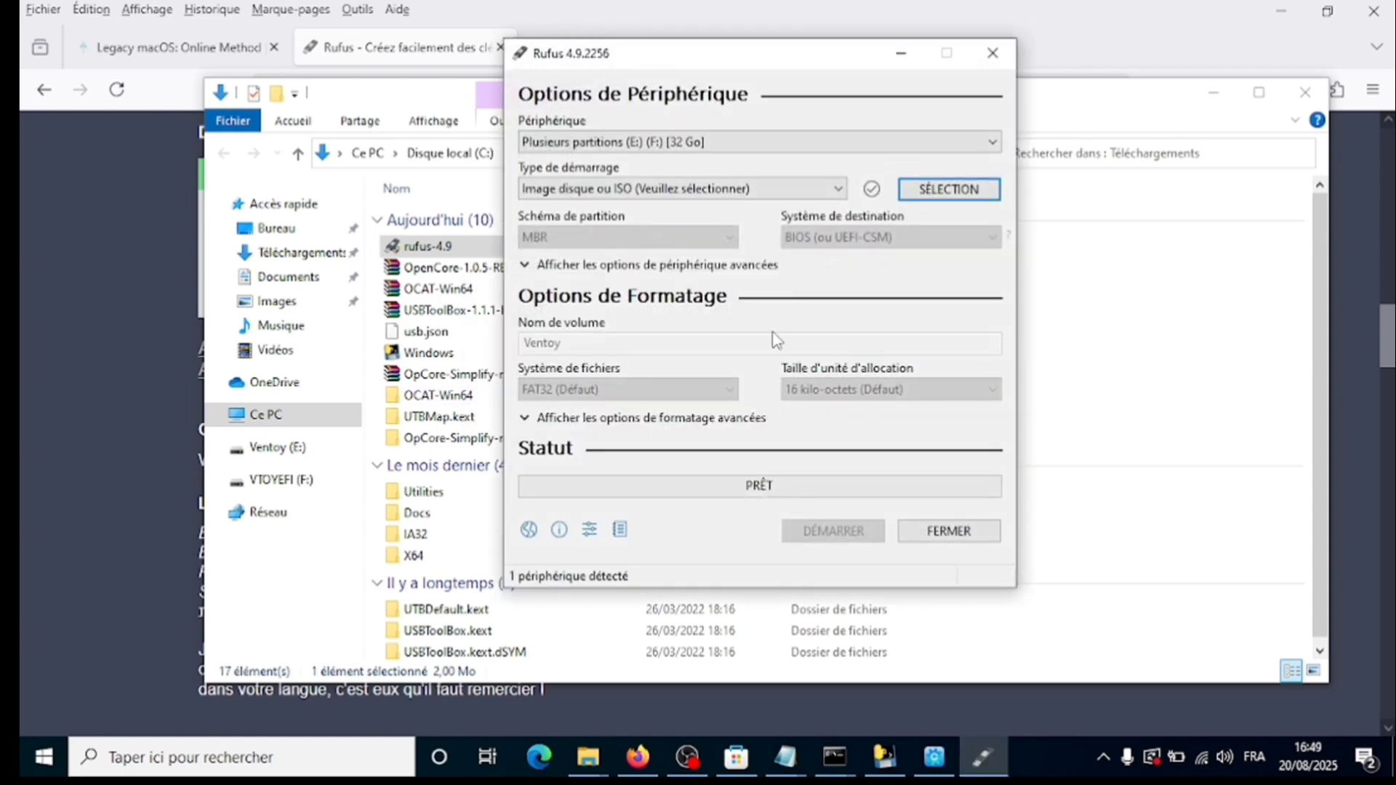
- Select the 32 GB USB drive (E:) (F:) as the device, with boot type Non démarrable and partition scheme GPT
left_click(896, 149)
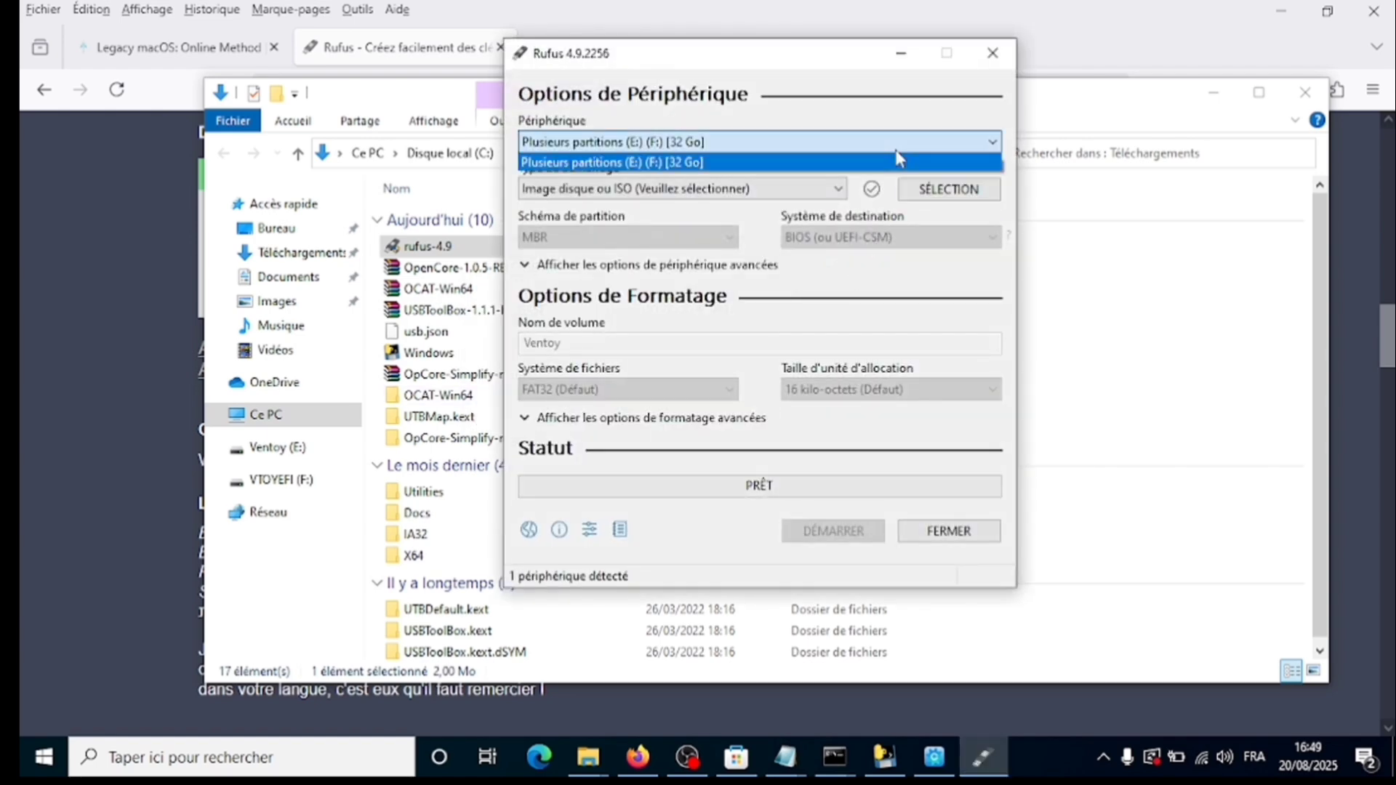
left_click(872, 161)
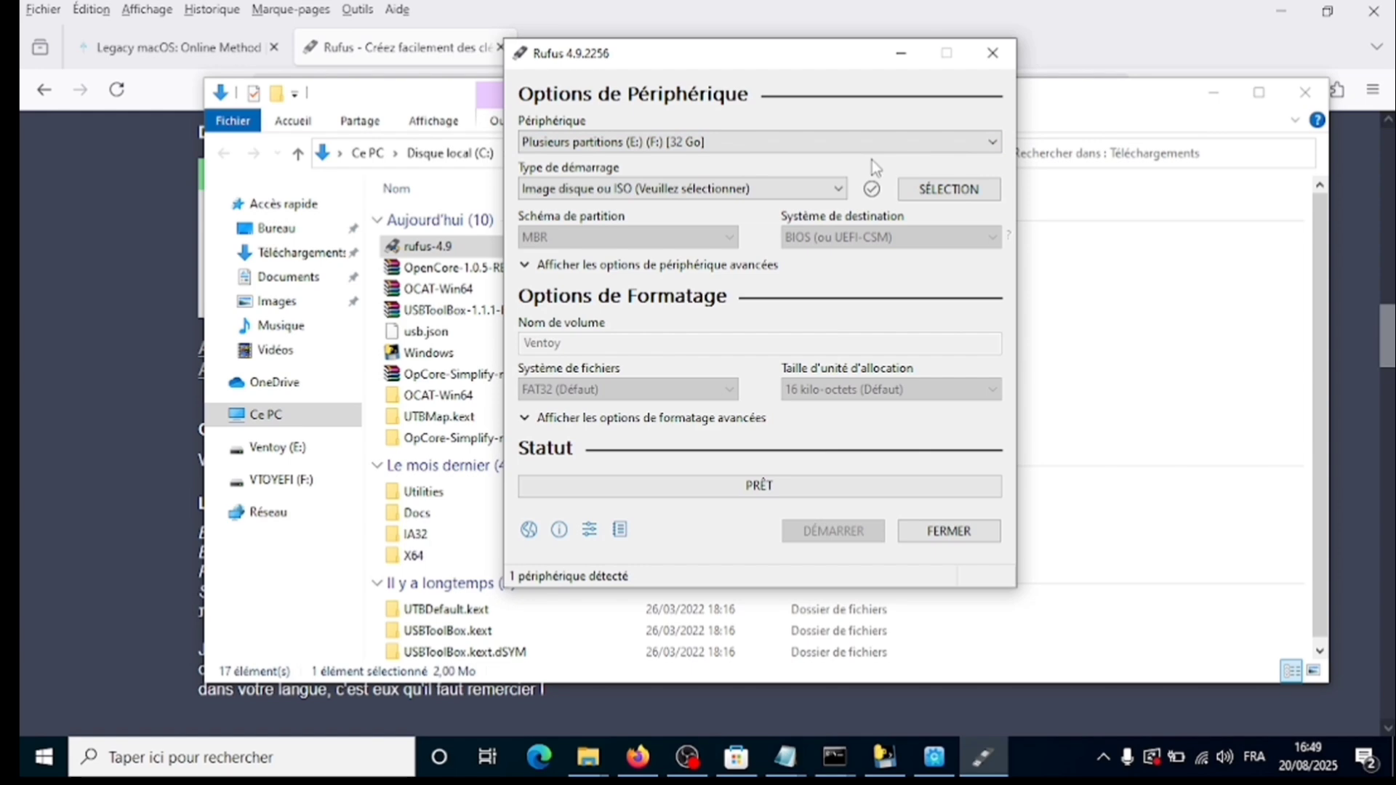
left_click(777, 191)
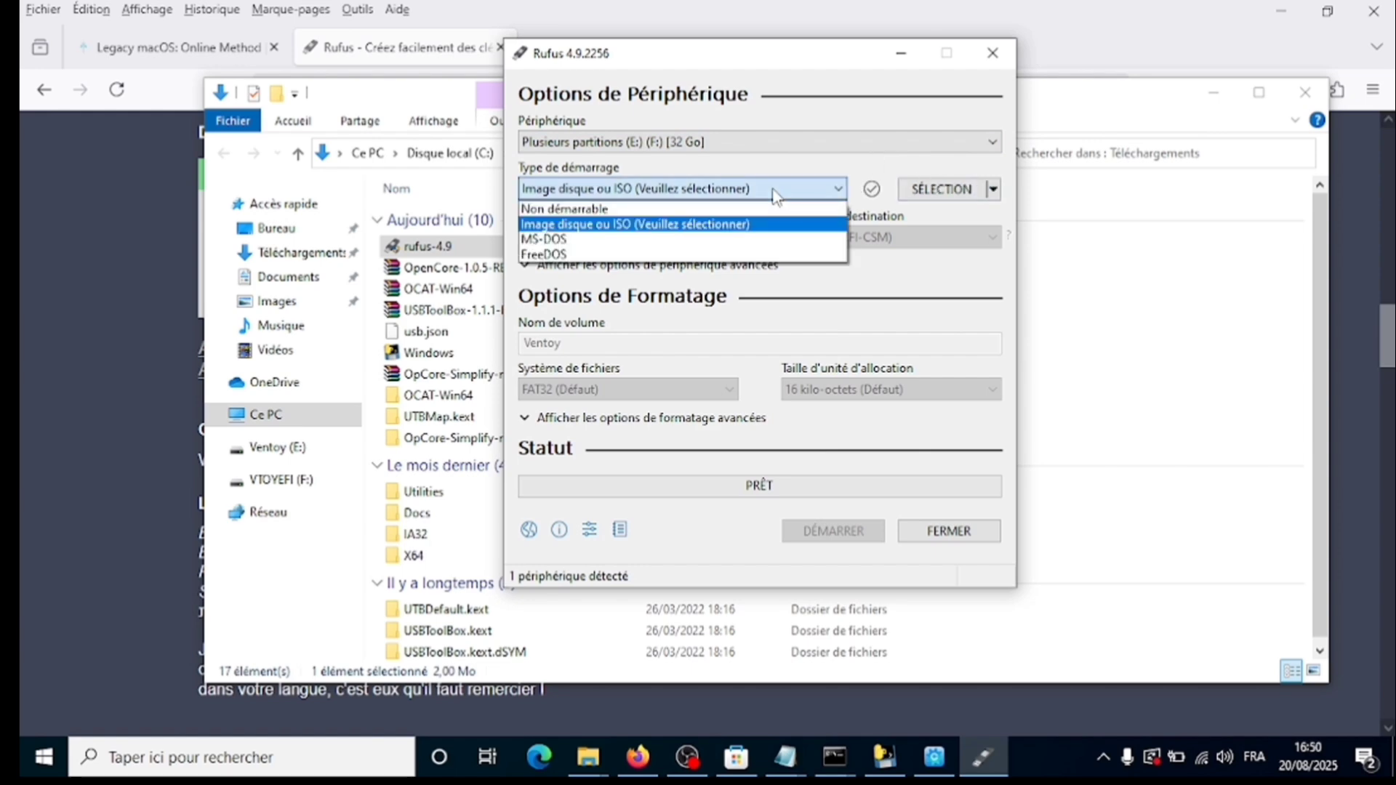
left_click(725, 209)
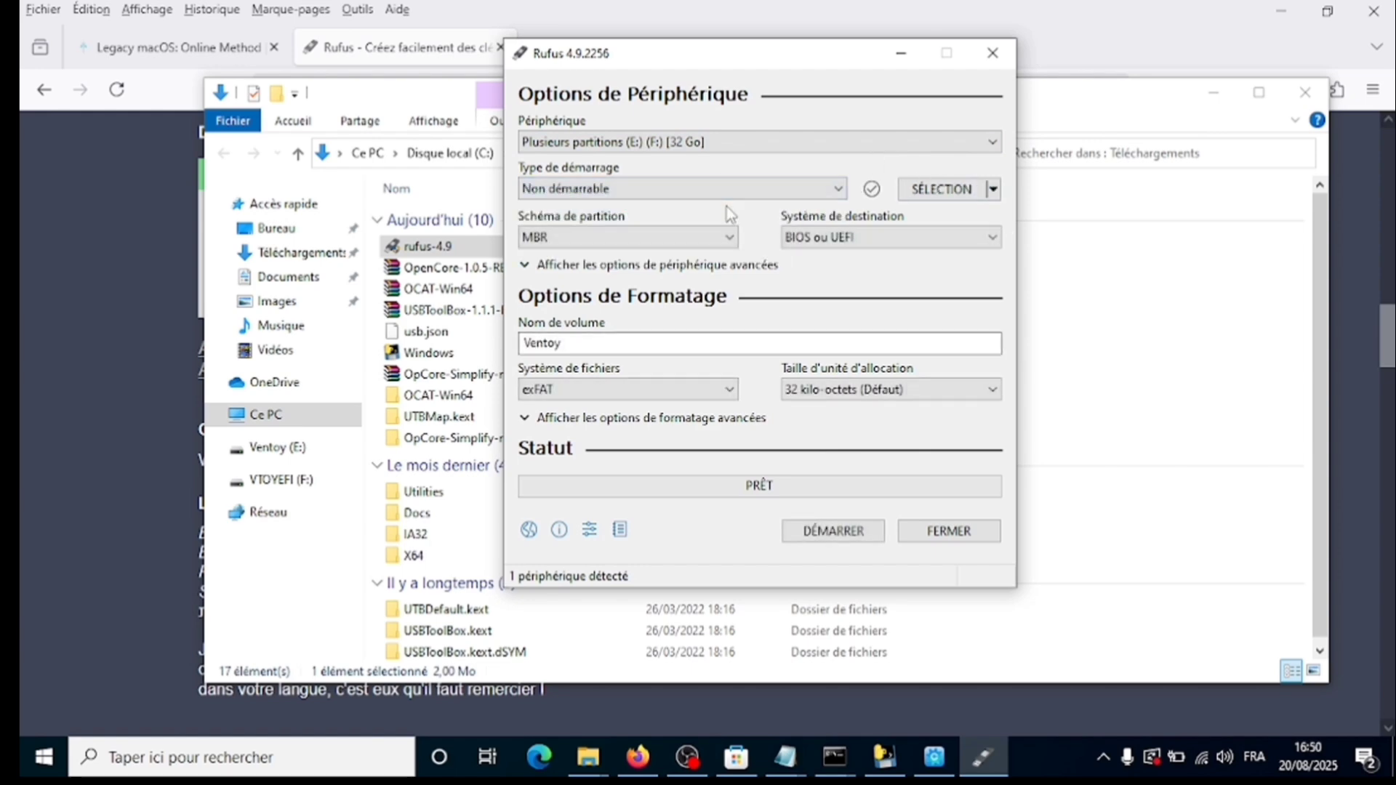
left_click(701, 237)
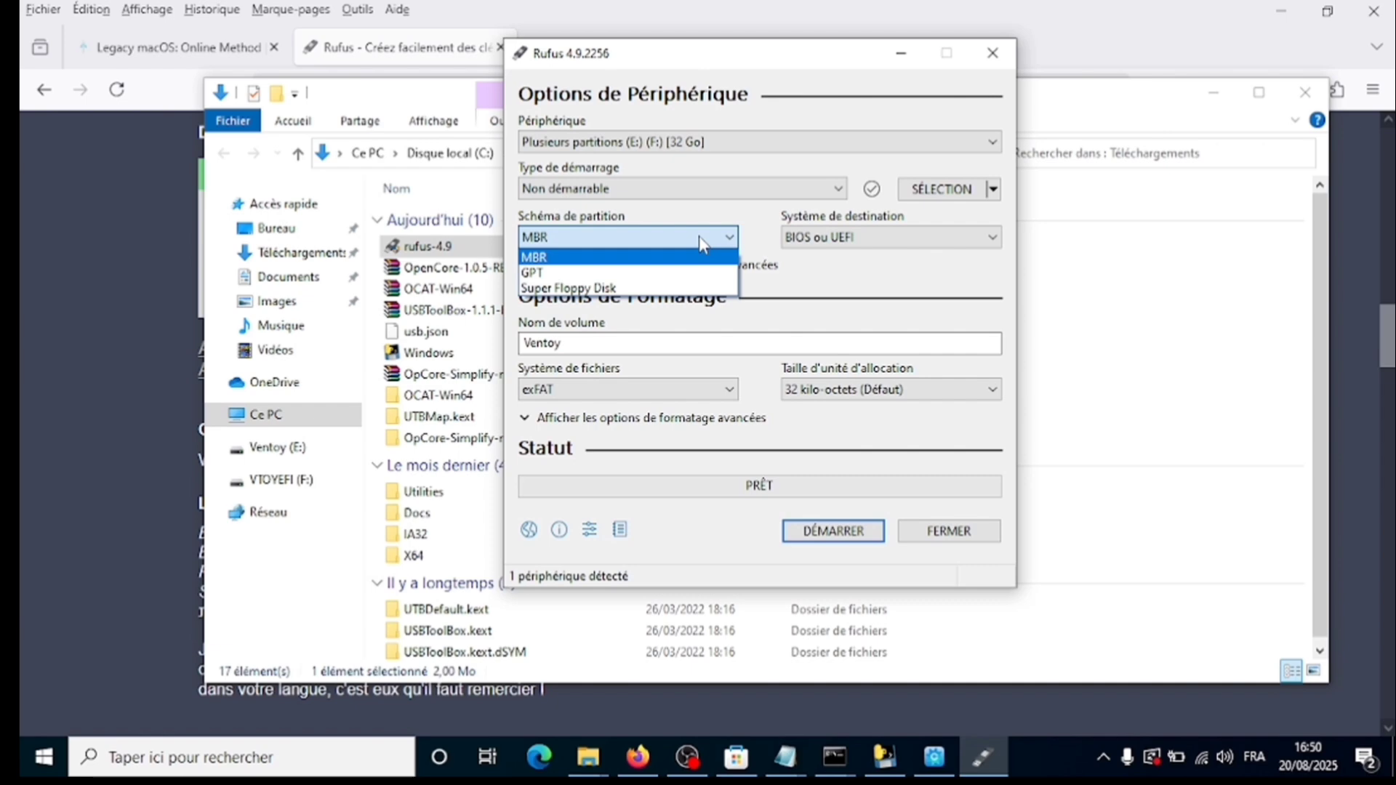
left_click(660, 273)
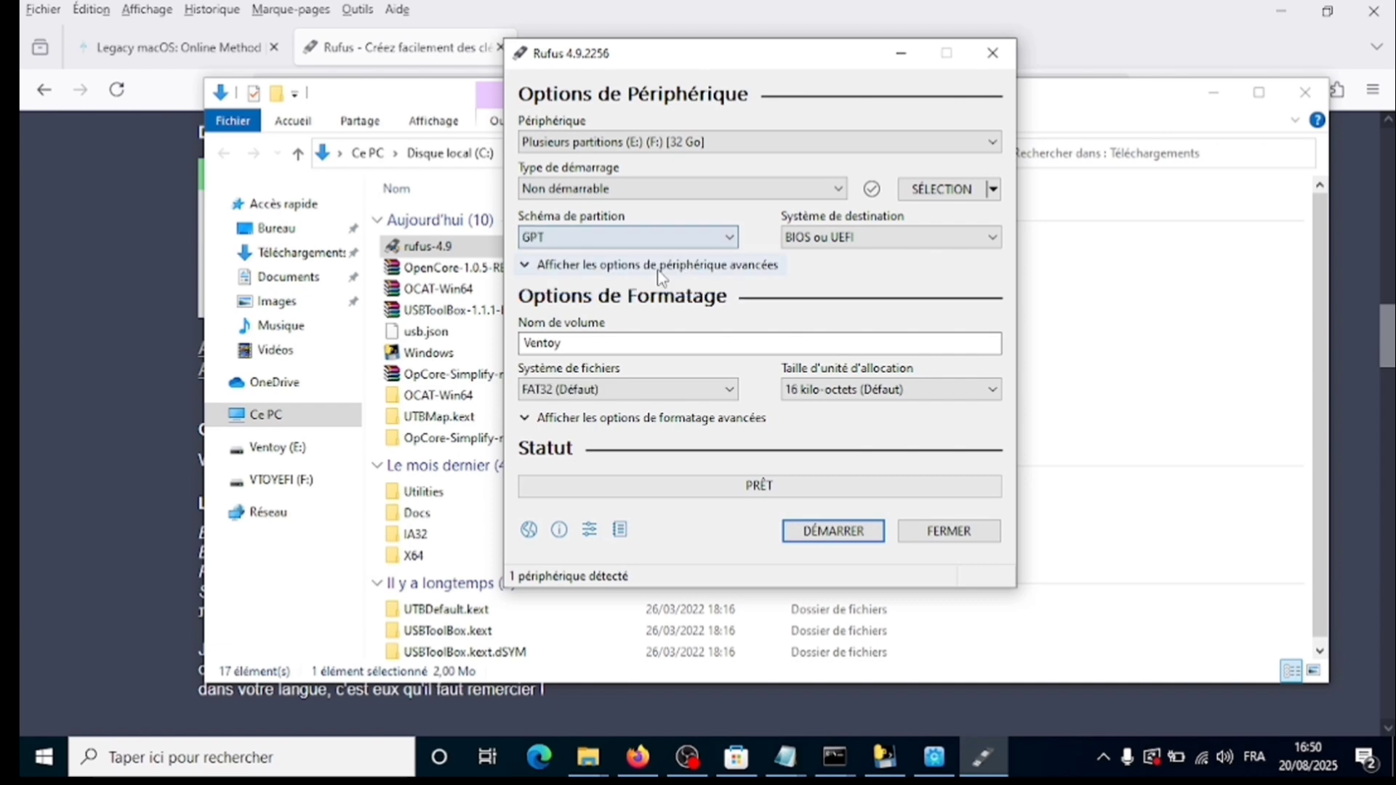
- Name the volume MAC OS and choose FAT32 (Défaut) as its file system
left_click(605, 341)
key("BackSpace")
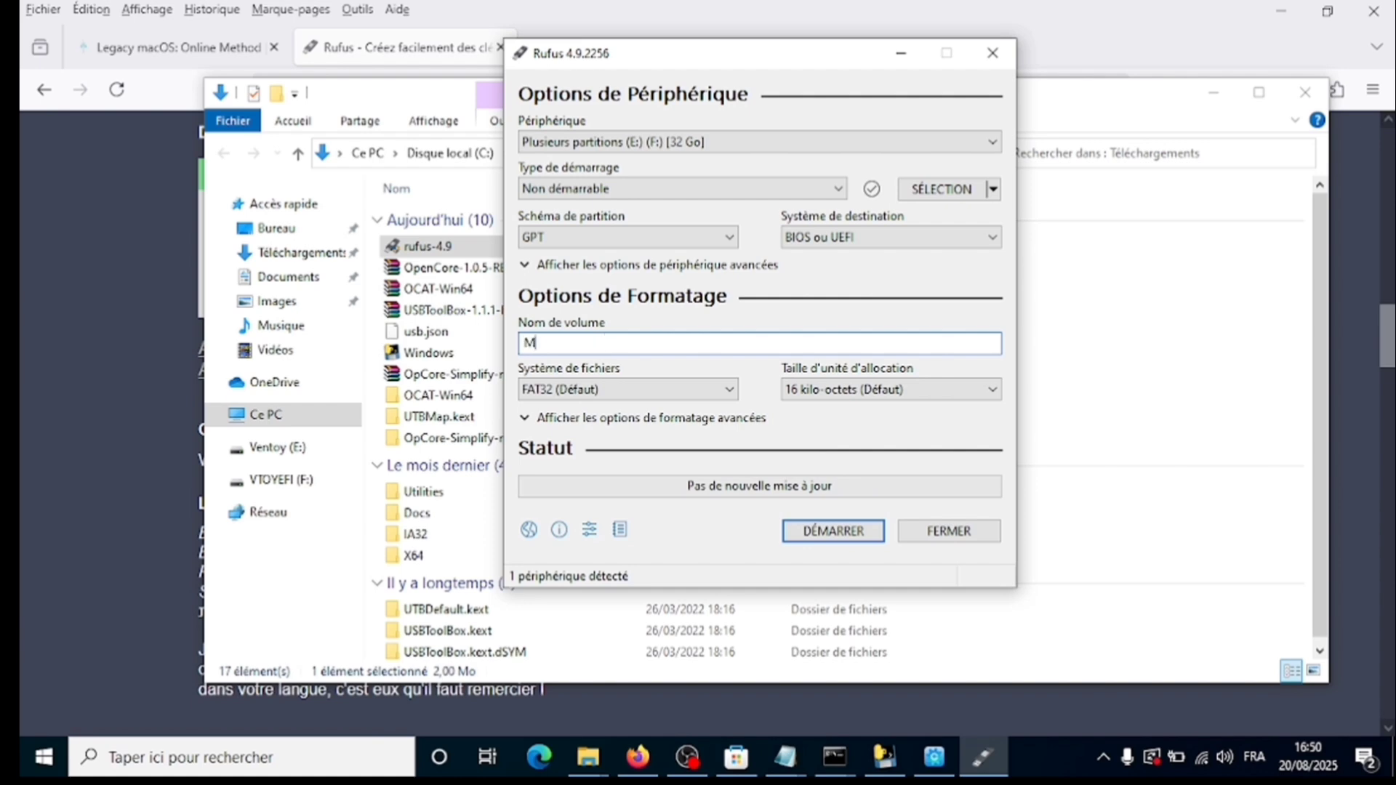
type("MAC OS")
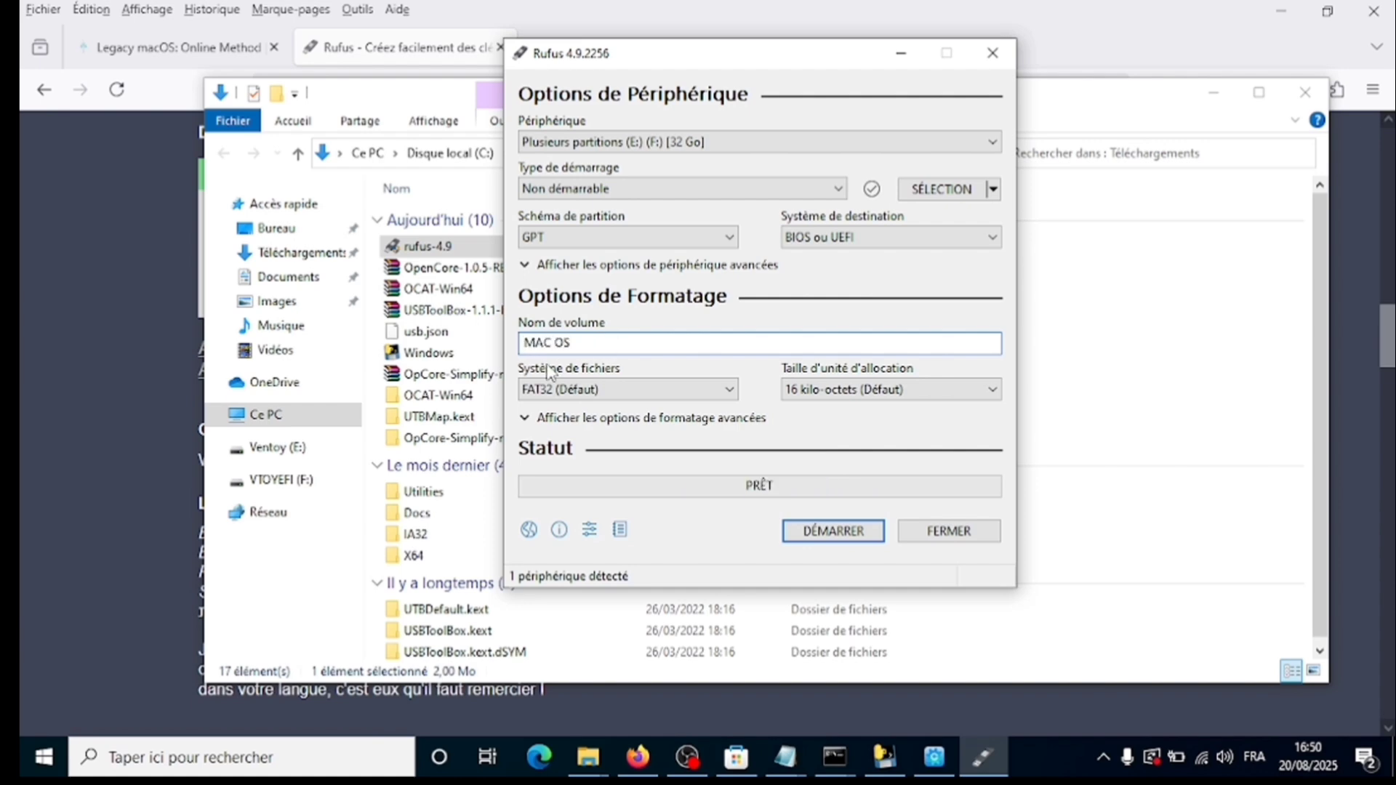
left_click(589, 391)
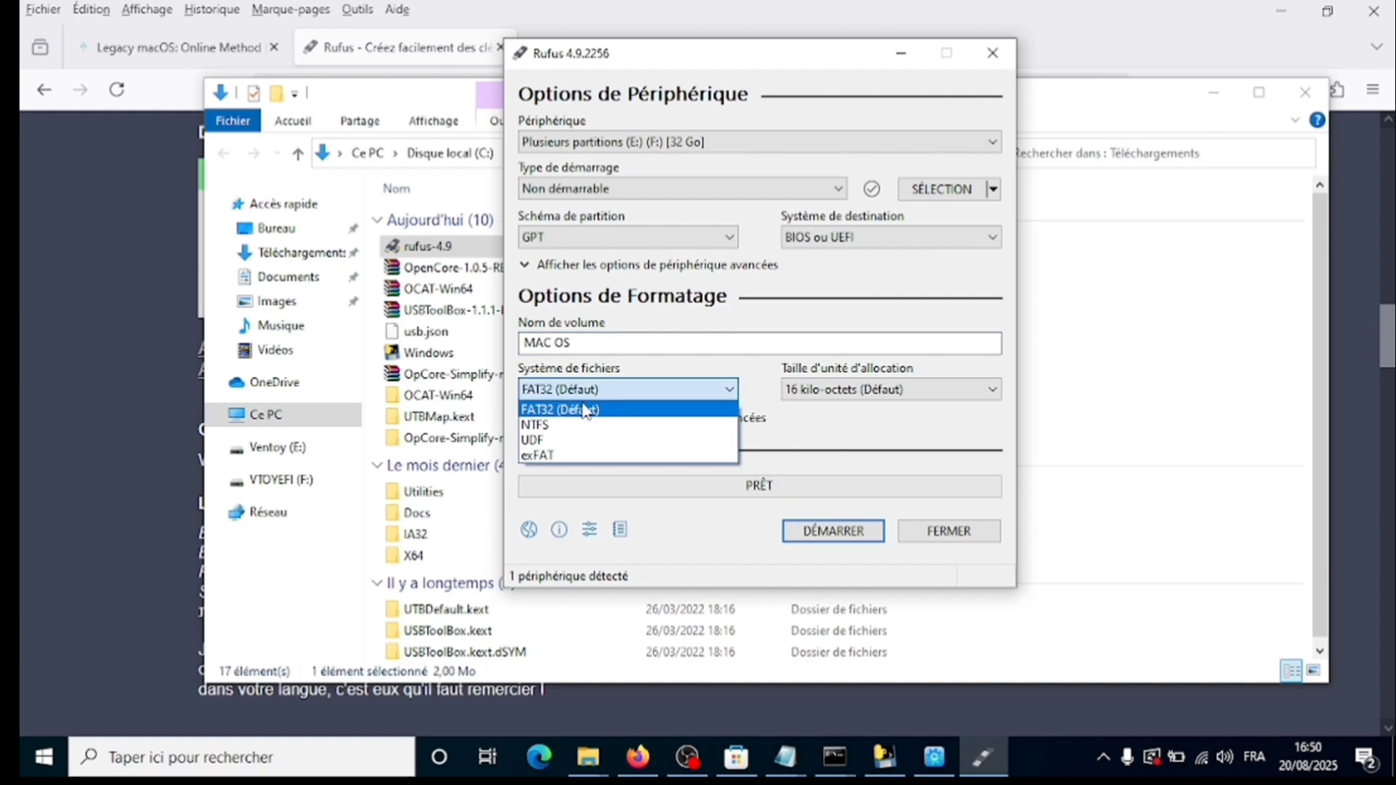
left_click(584, 410)
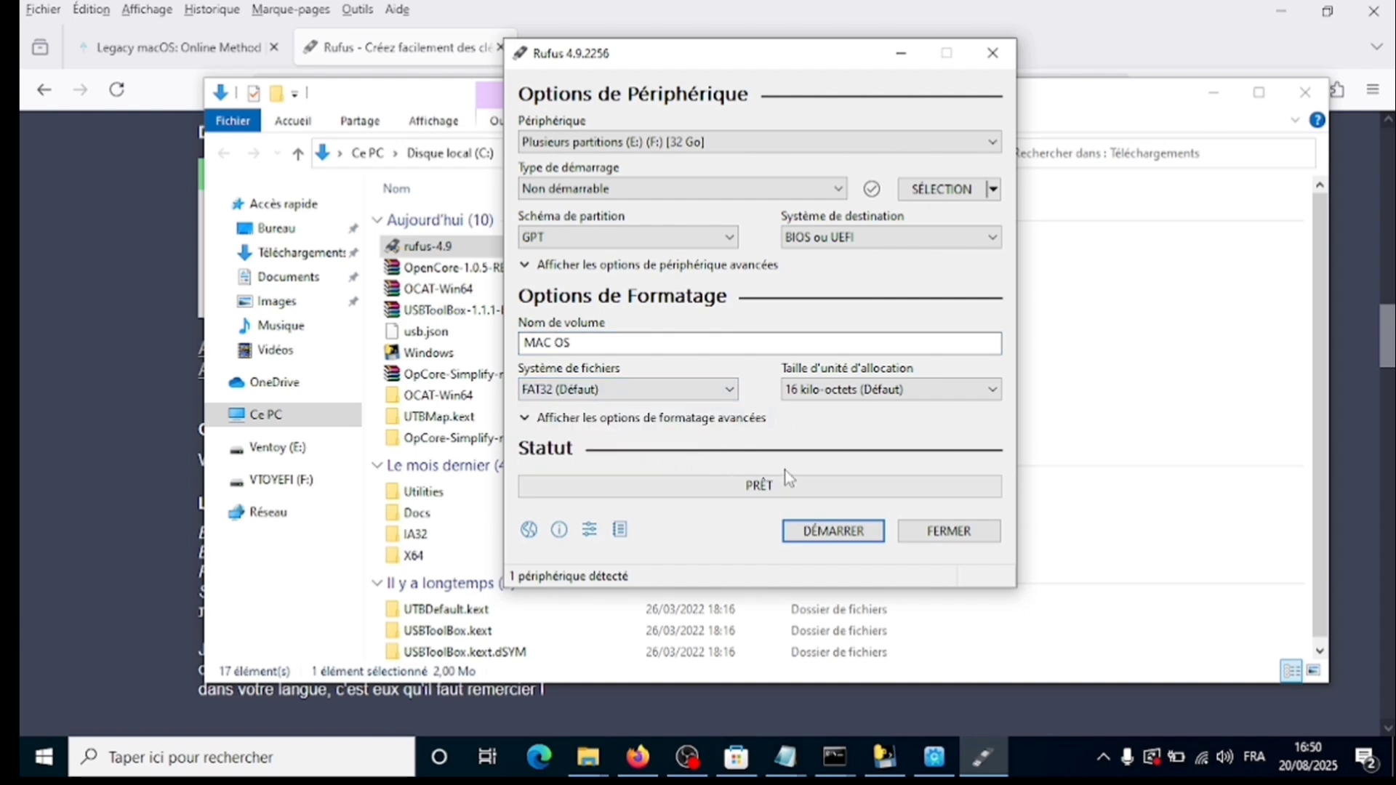
- Format the USB drive, accepting the data-erasure and multiple-partition warnings, and close Rufus when it is done
left_click(820, 536)
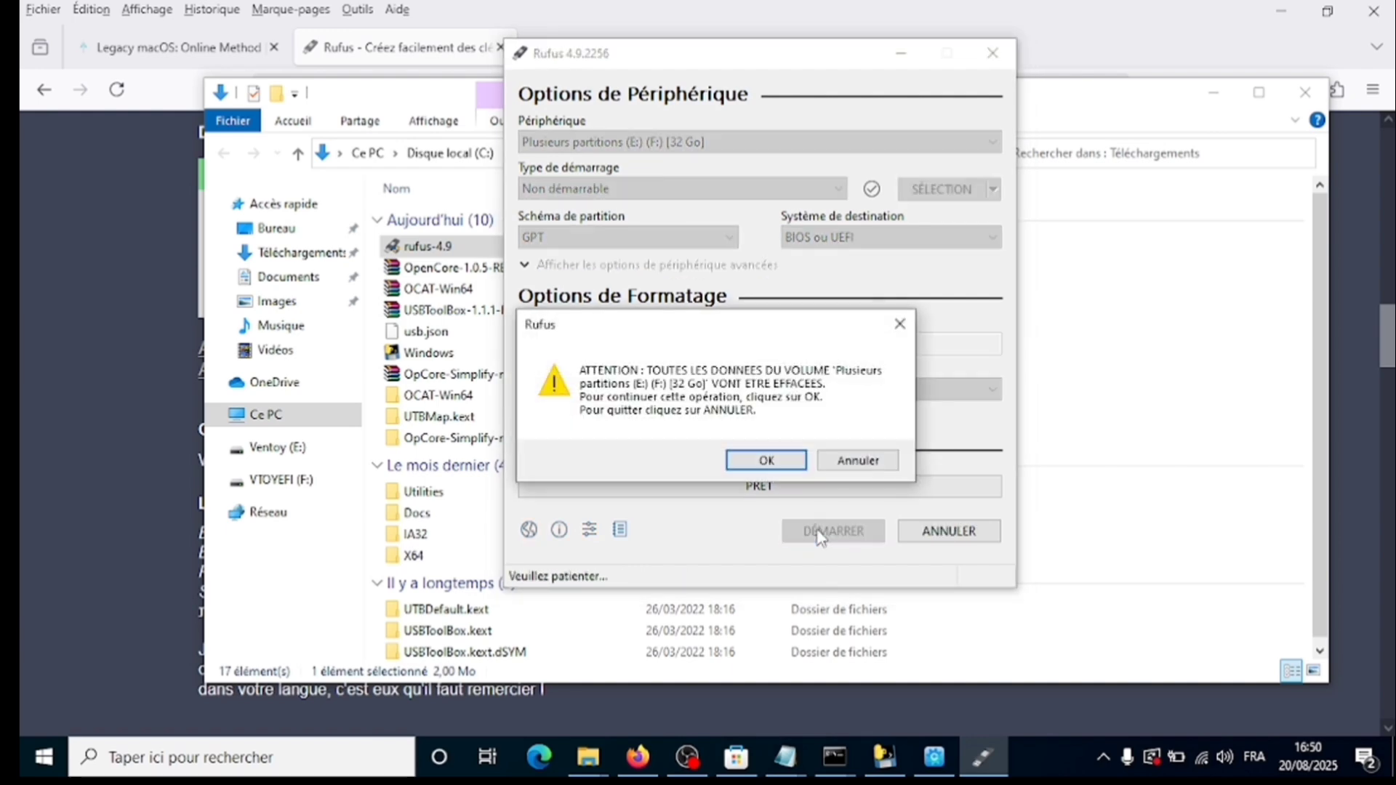
left_click(770, 460)
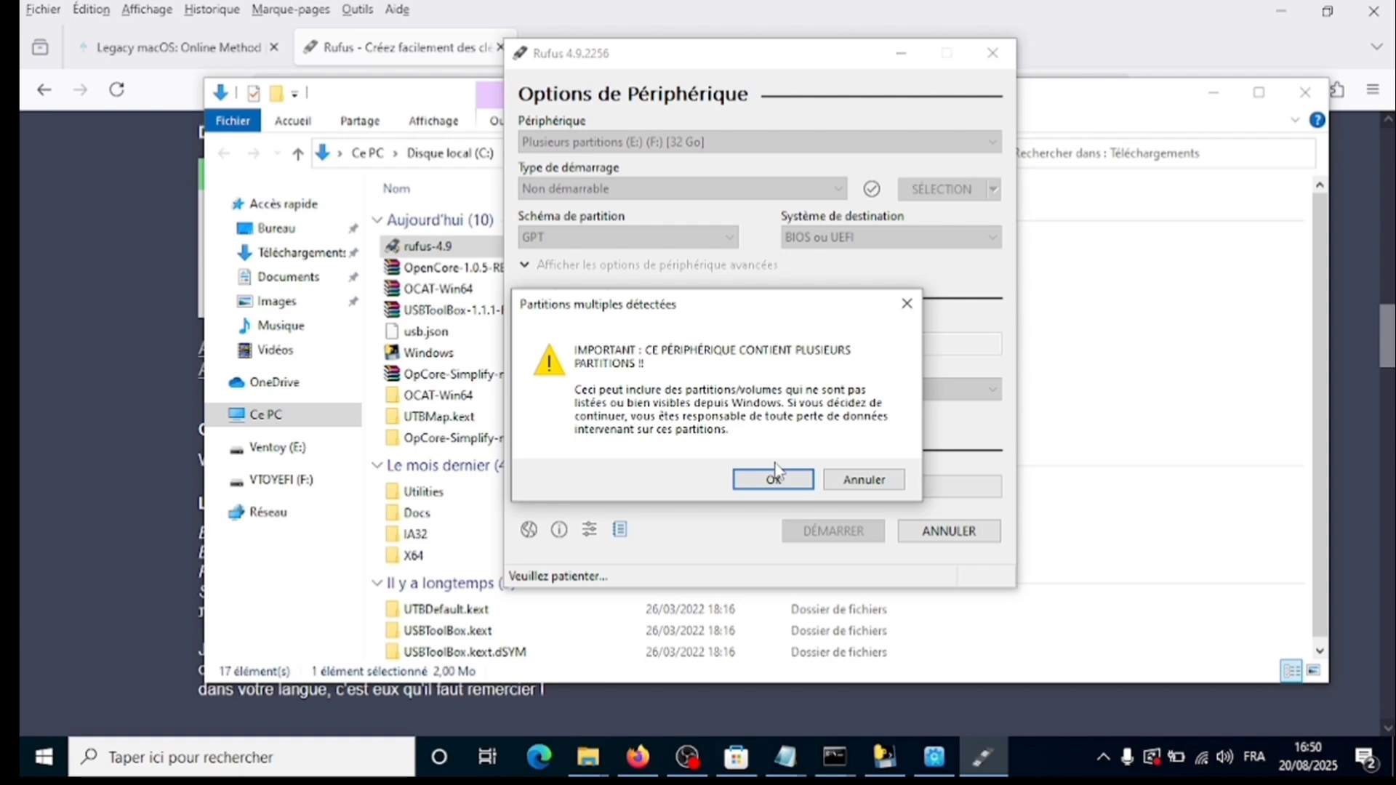
left_click(774, 480)
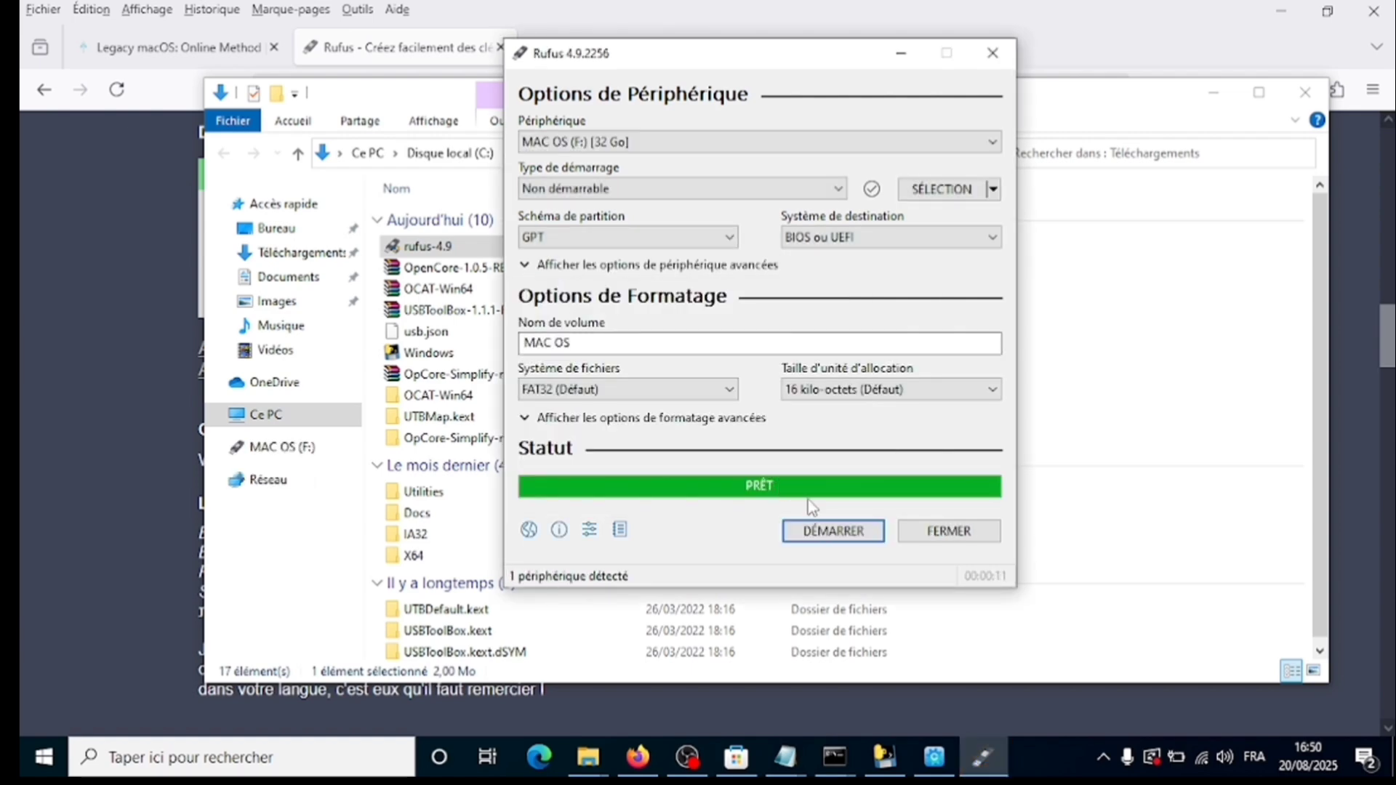
left_click(931, 531)
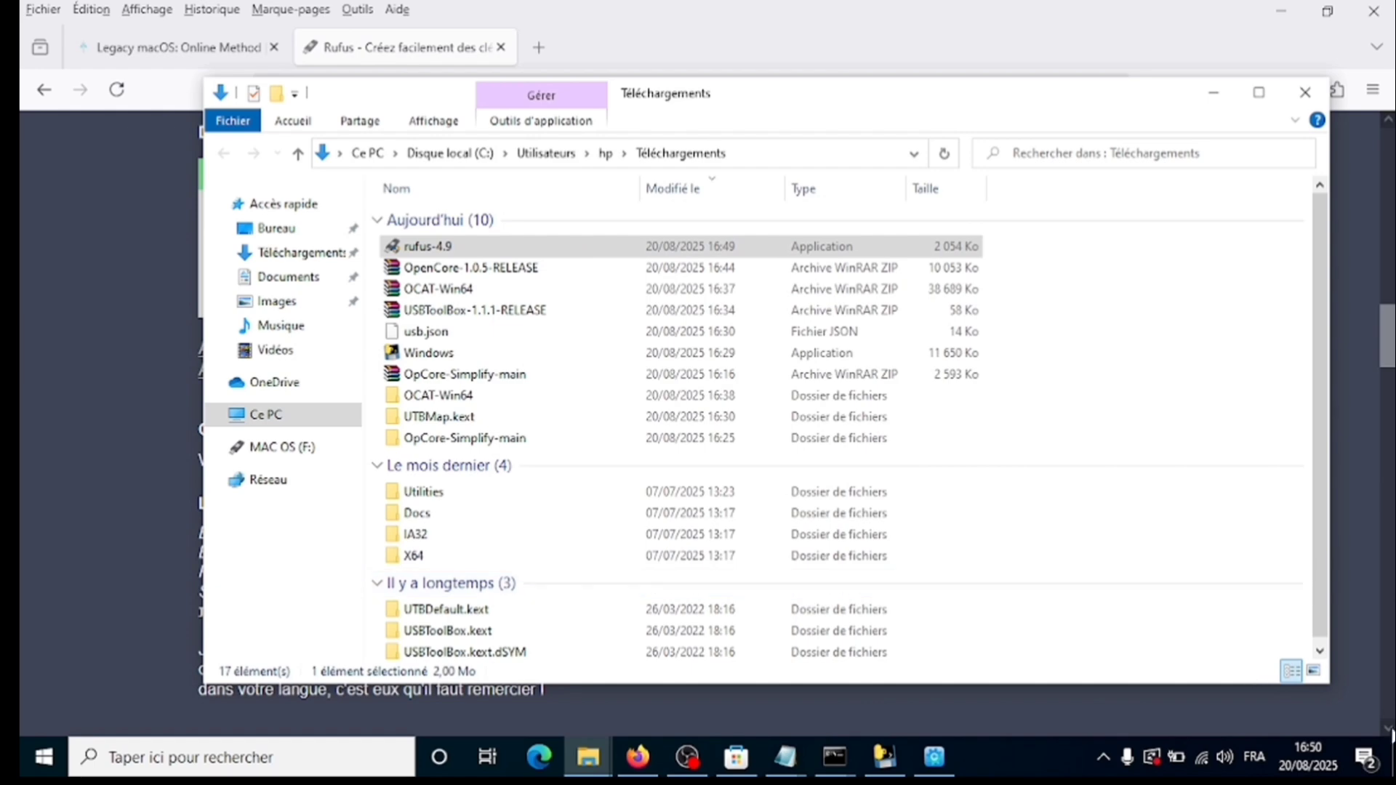
- Open the MAC OS (F:) drive in File Explorer and permanently delete its two autorun files
left_click(1393, 757)
key("super+e")
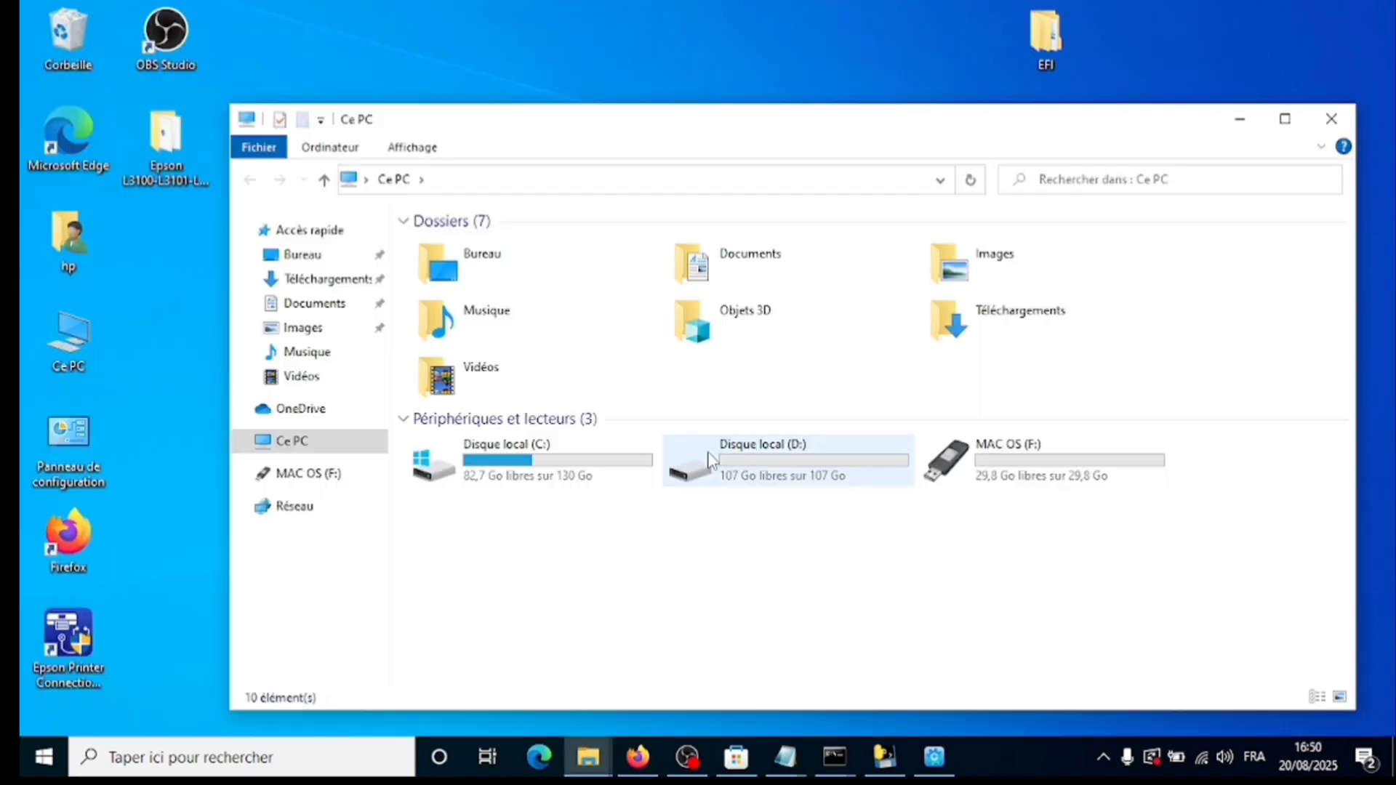
left_click(981, 471)
double_click(983, 477)
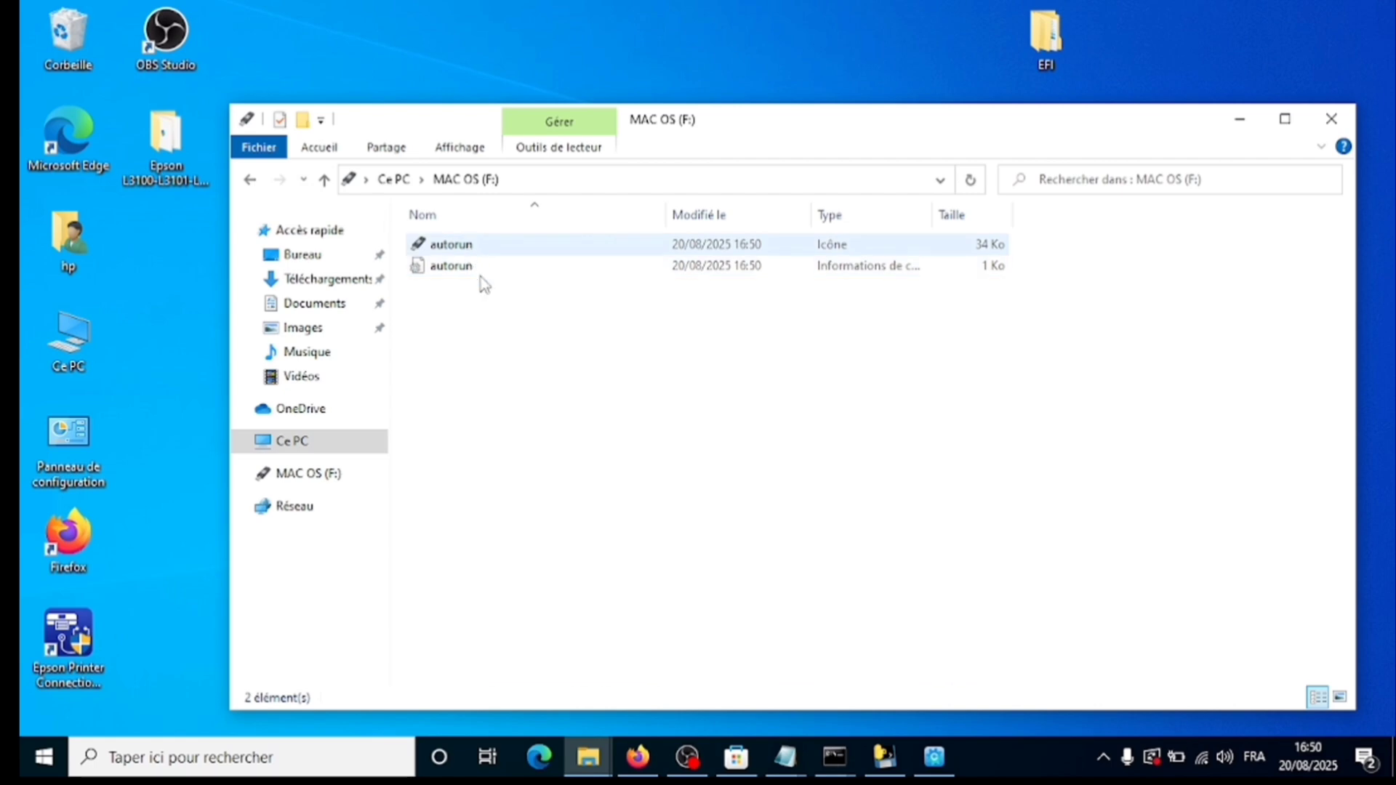
left_click_drag(486, 293, 473, 250)
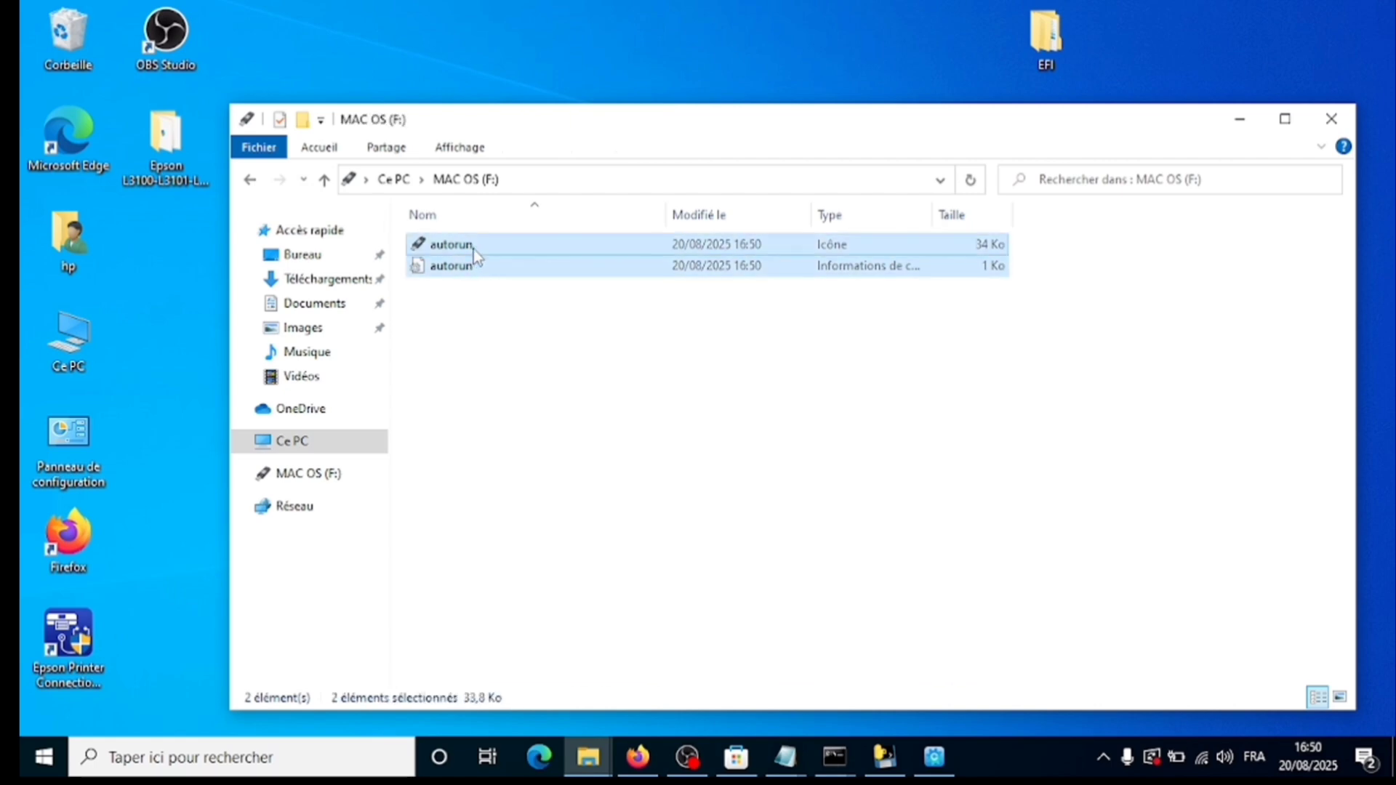
key("Delete")
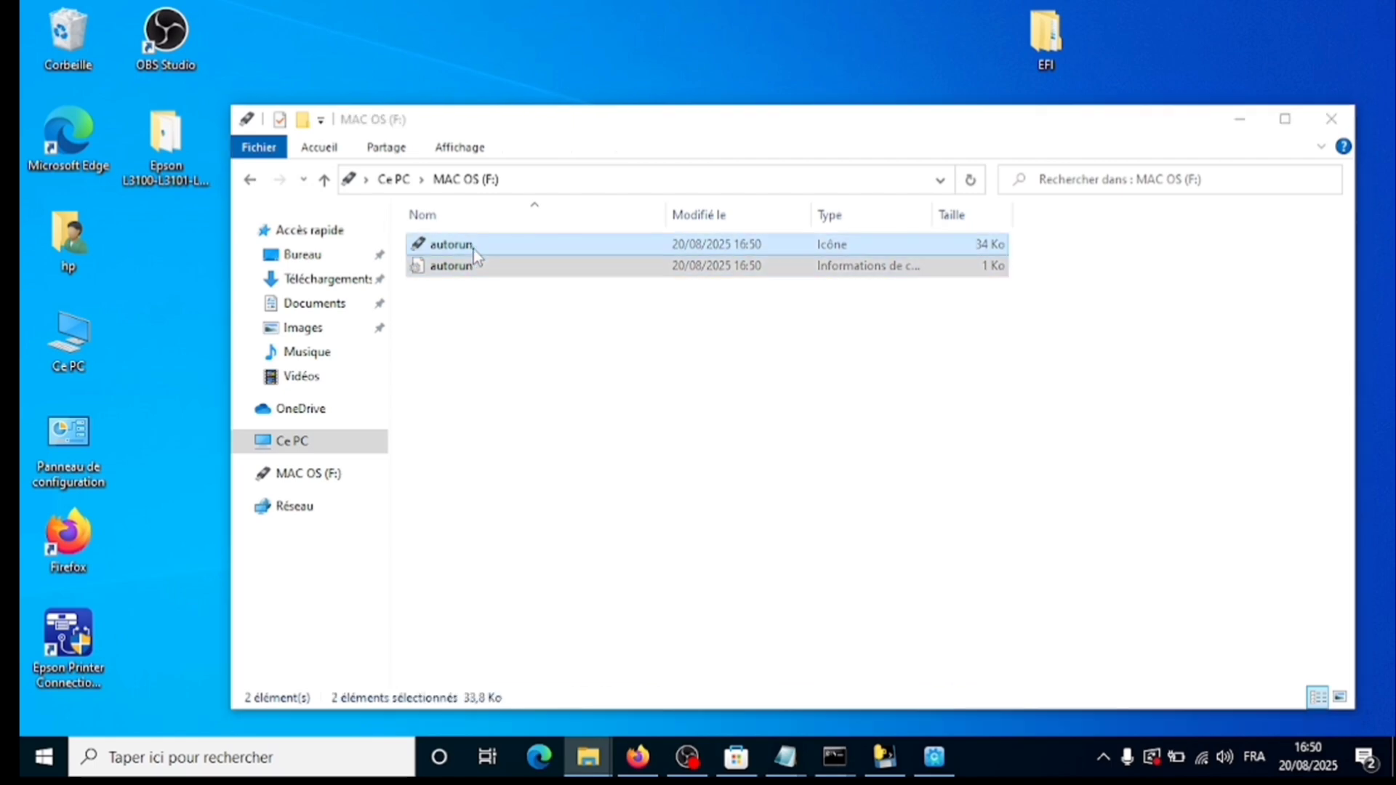
left_click(763, 396)
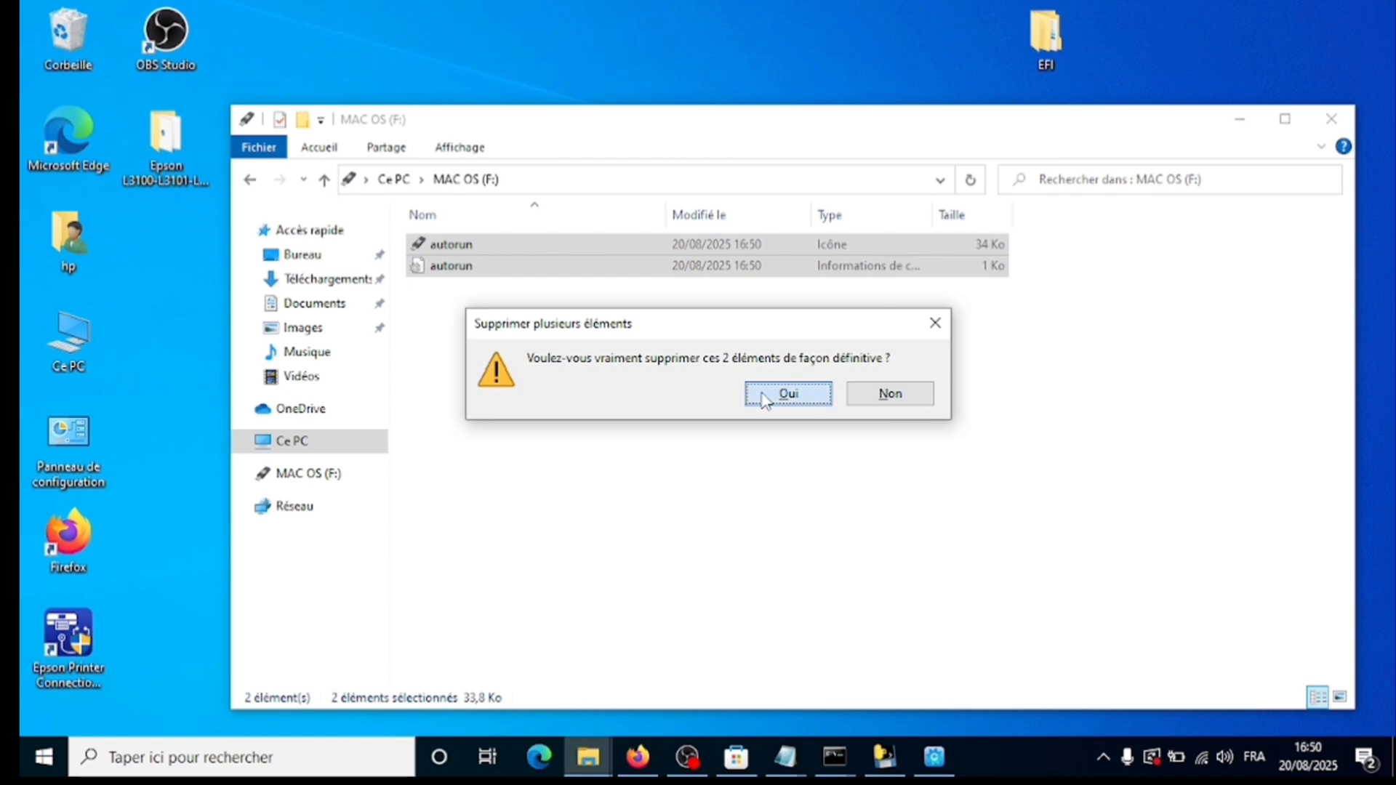
- Check the desktop EFI folder's contents and copy the folder to the root of the MAC OS (F:) drive
left_click_drag(1045, 36, 963, 43)
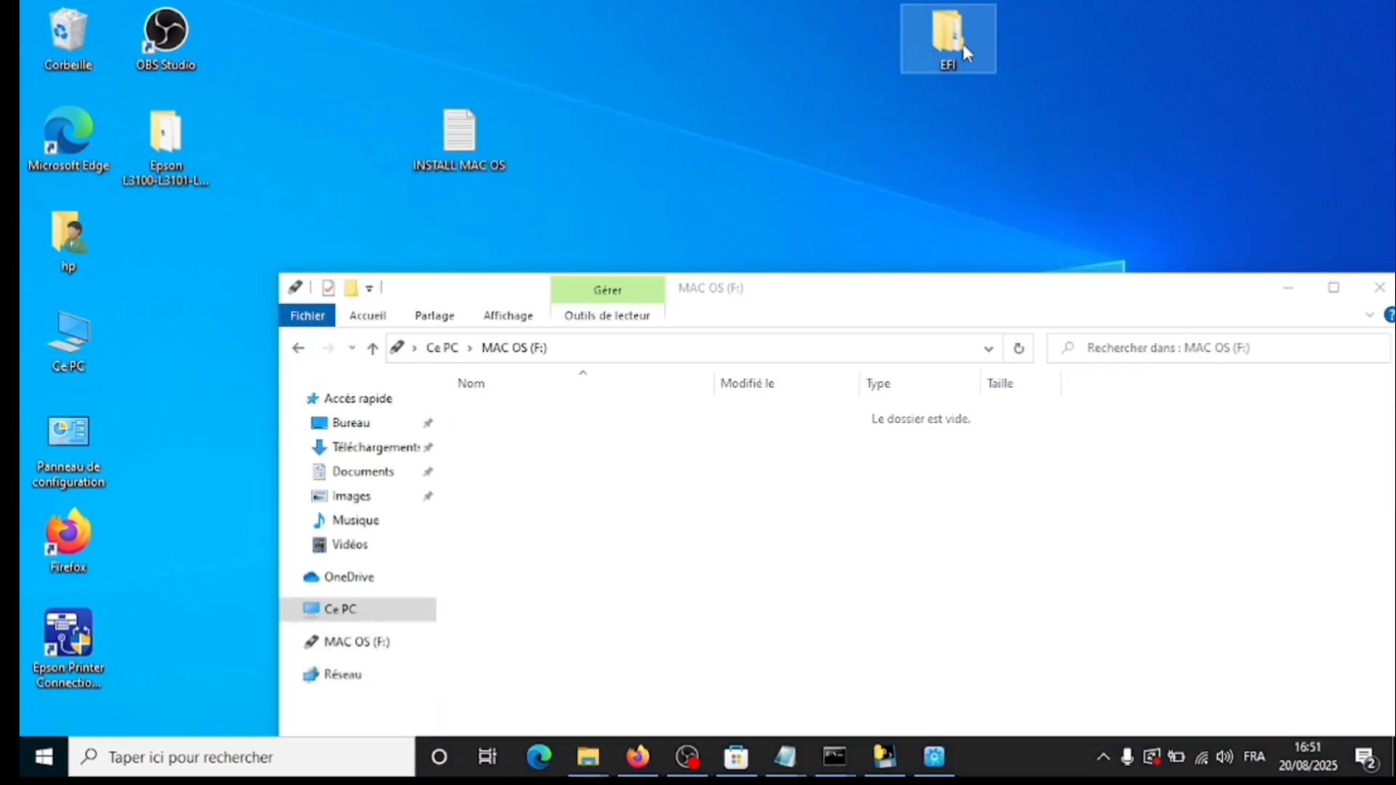
double_click(958, 42)
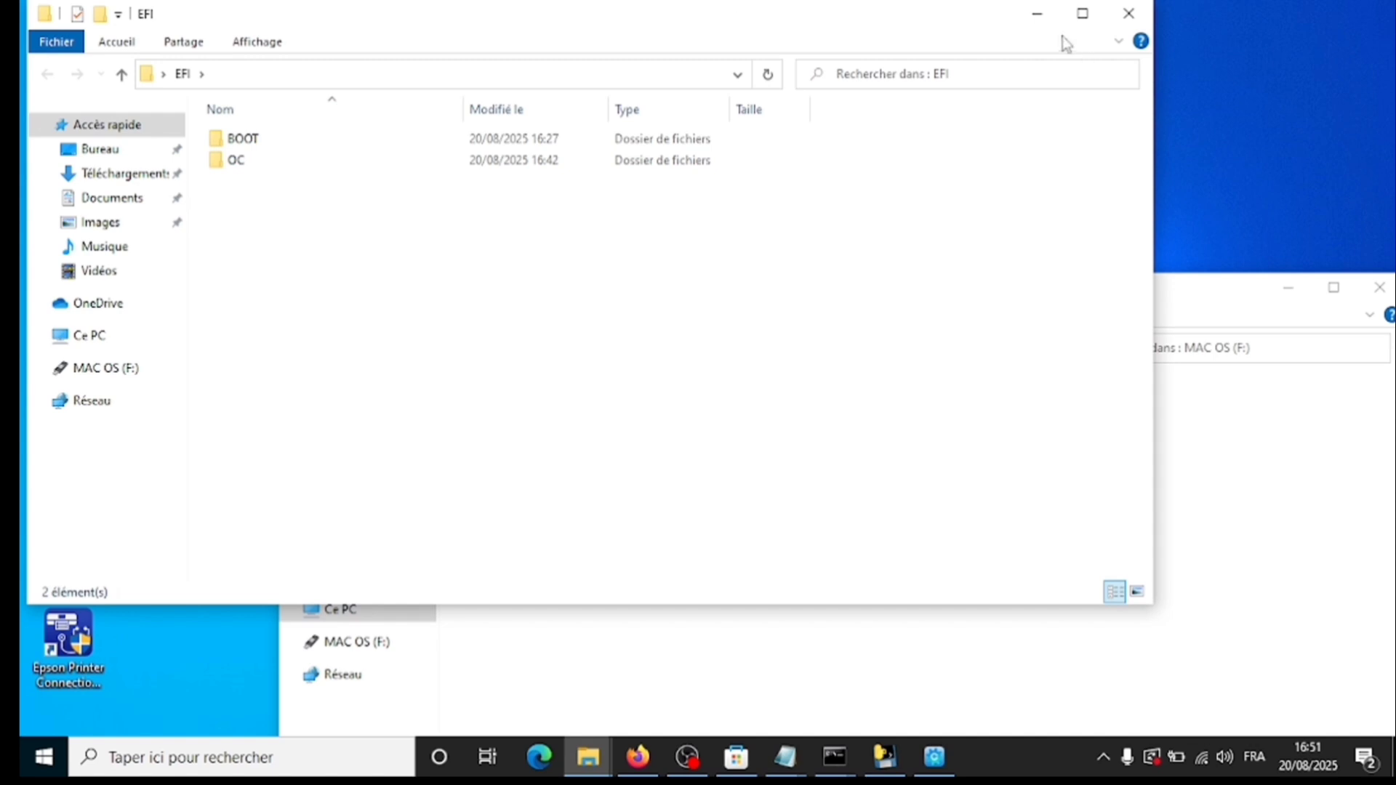
left_click(1038, 12)
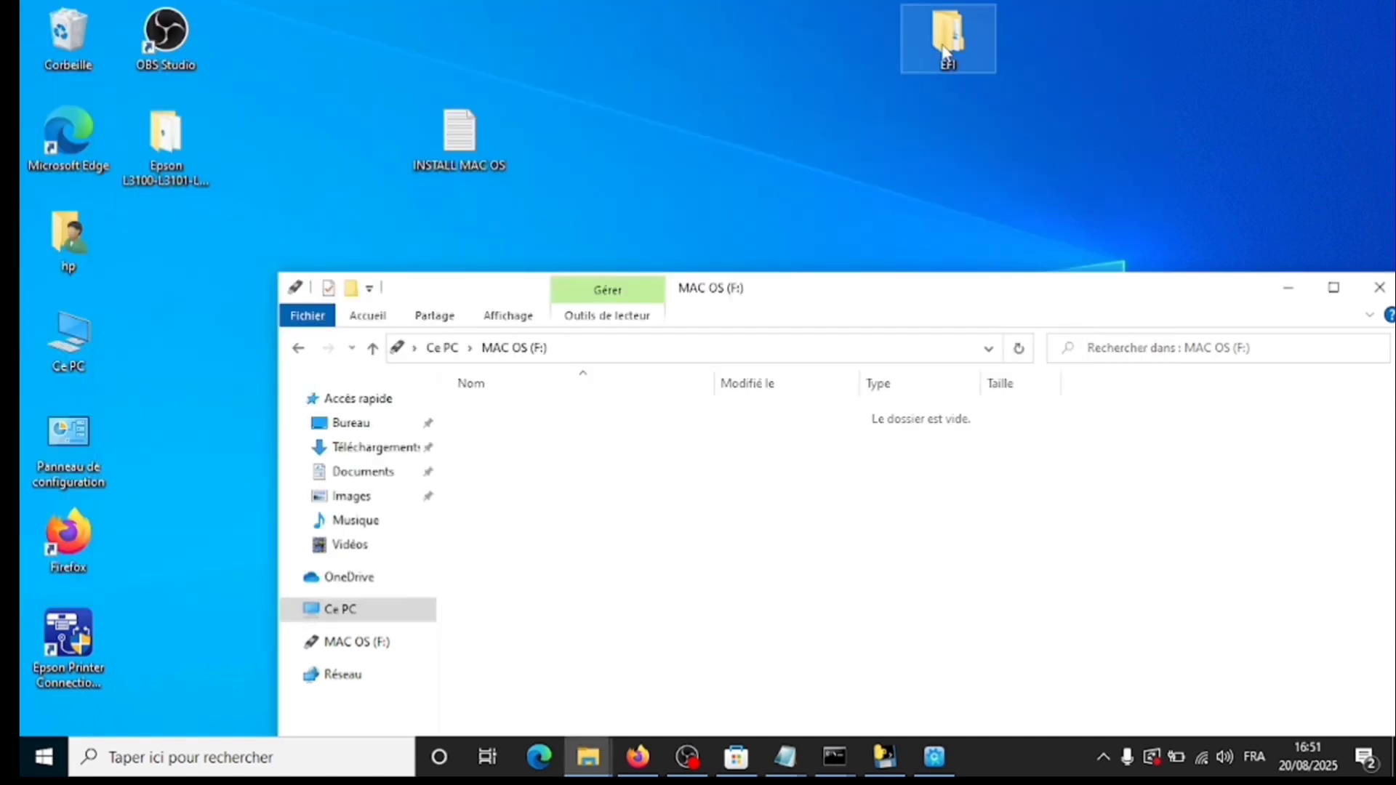
right_click(944, 47)
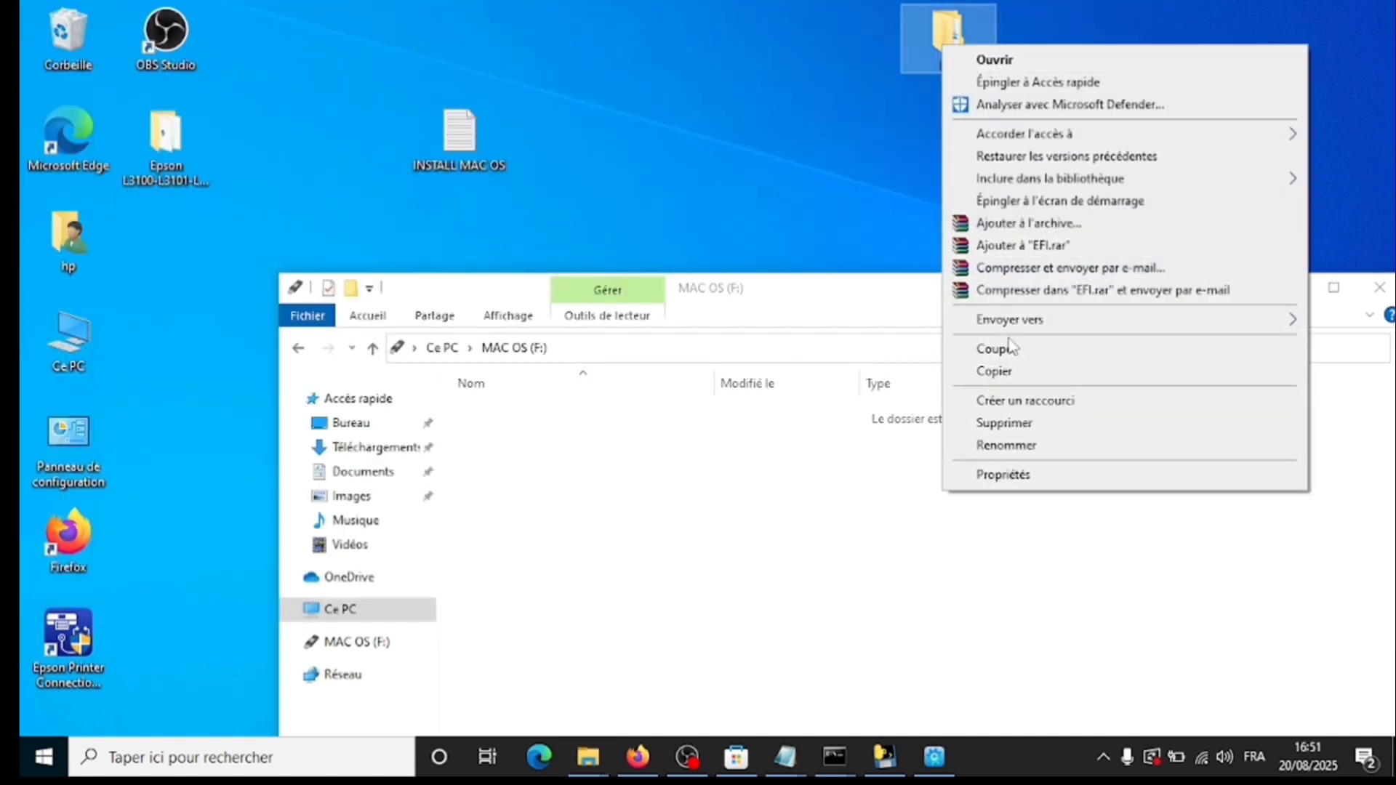
left_click(994, 372)
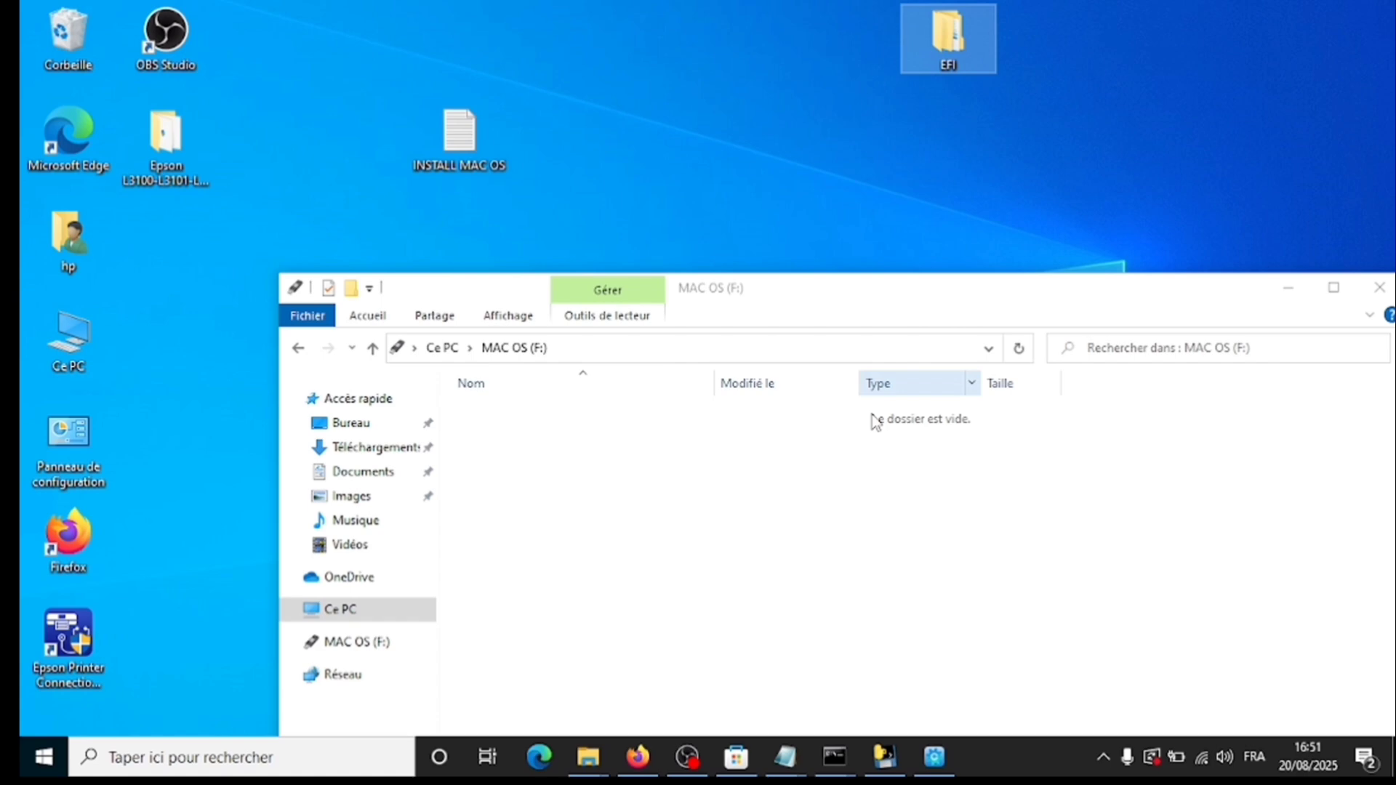
left_click(628, 494)
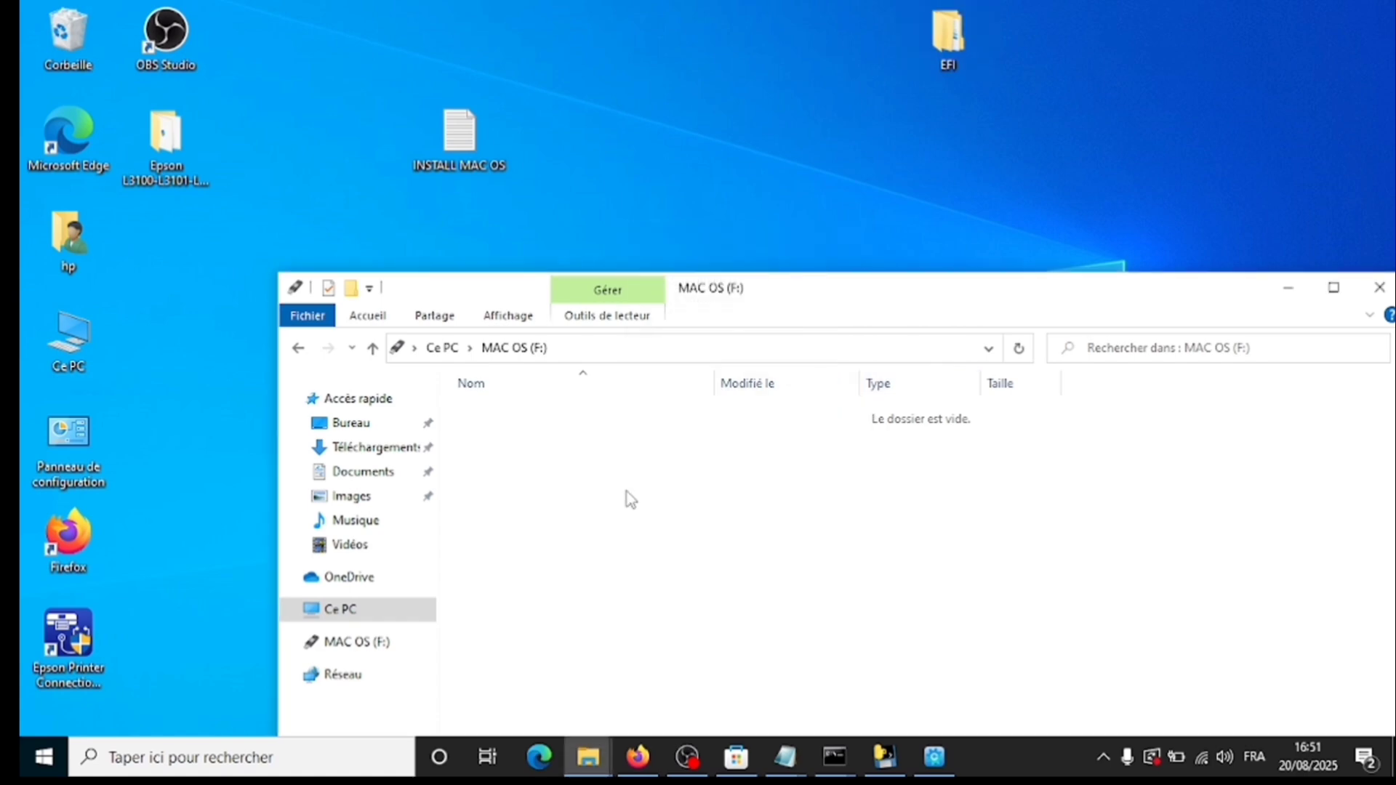
right_click(626, 492)
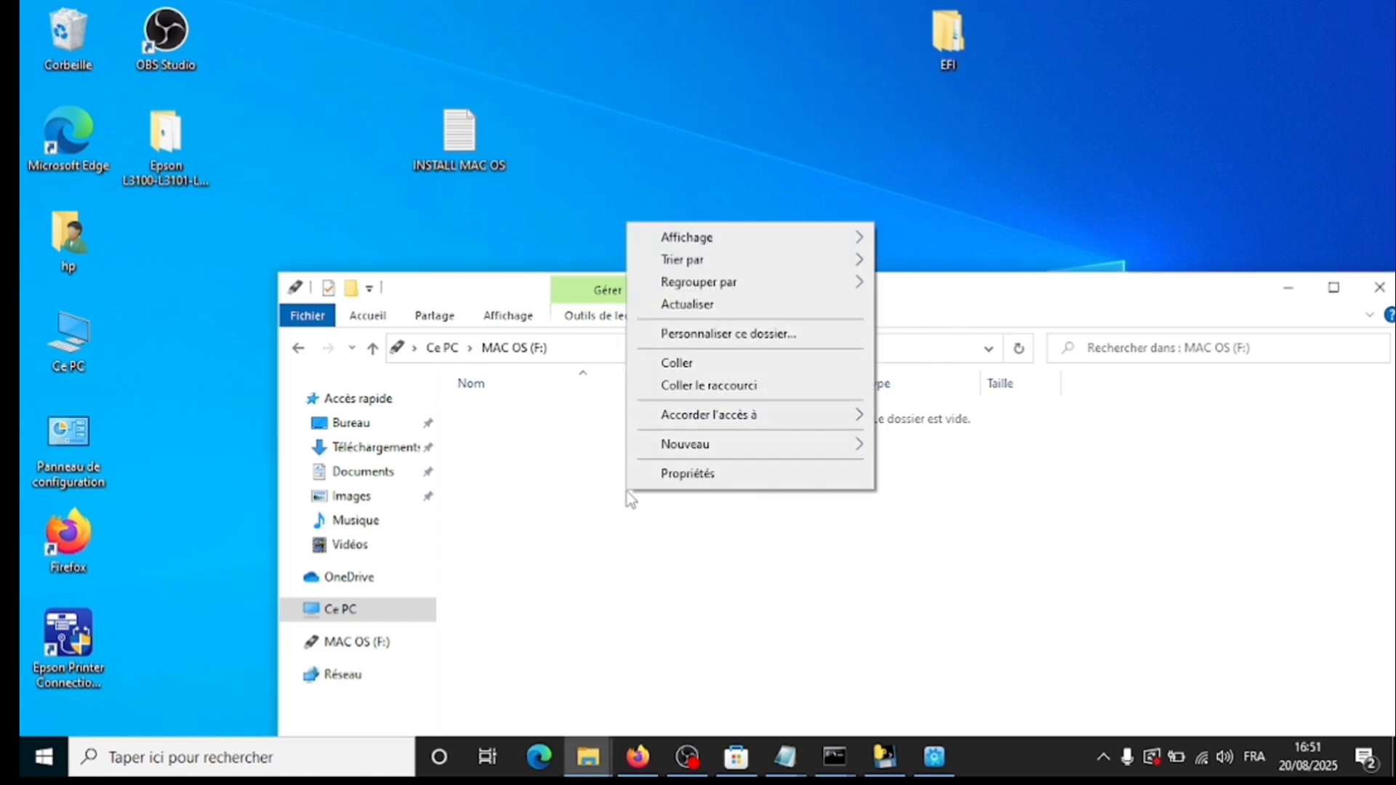
left_click(677, 364)
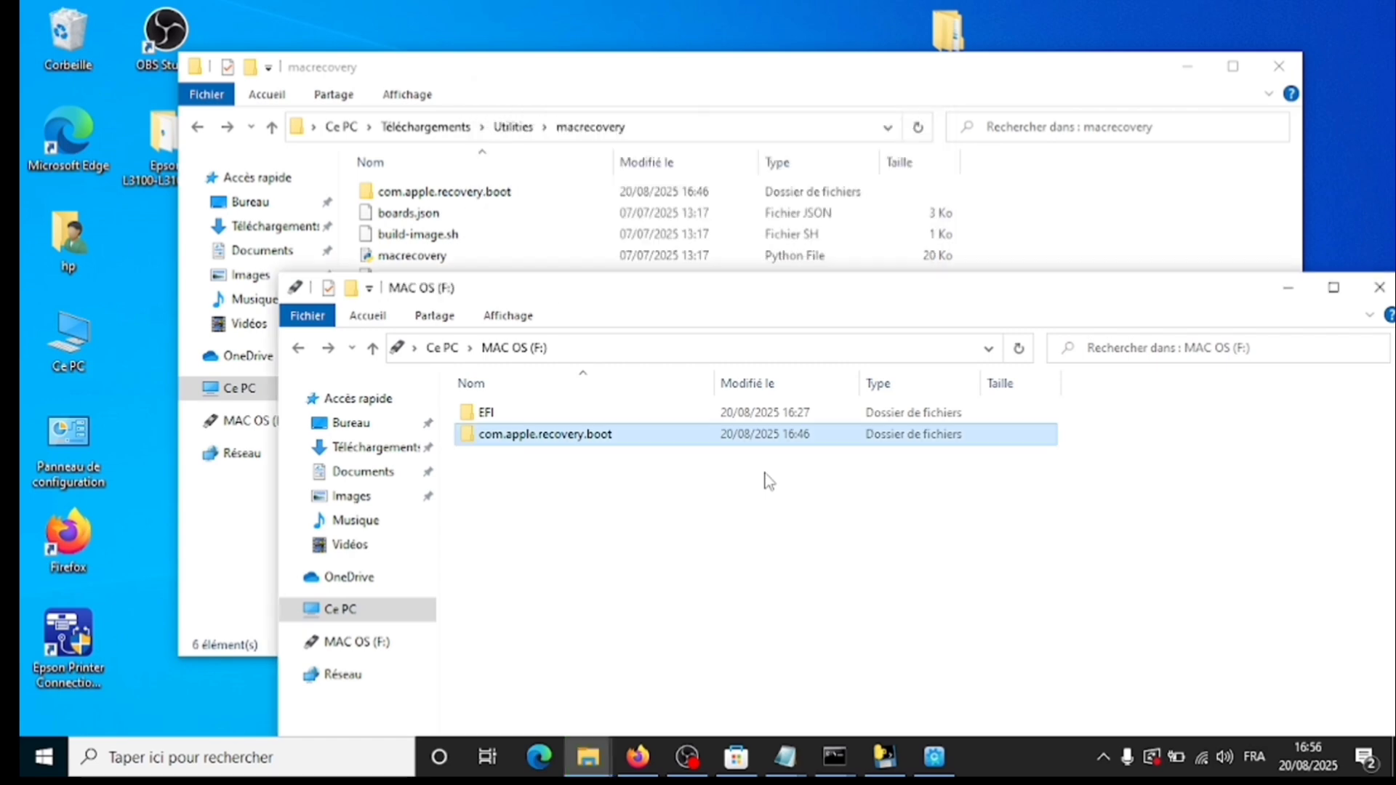
- Check the contents of the com.apple.recovery.boot and EFI folders on the MAC OS (F:) drive
double_click(599, 437)
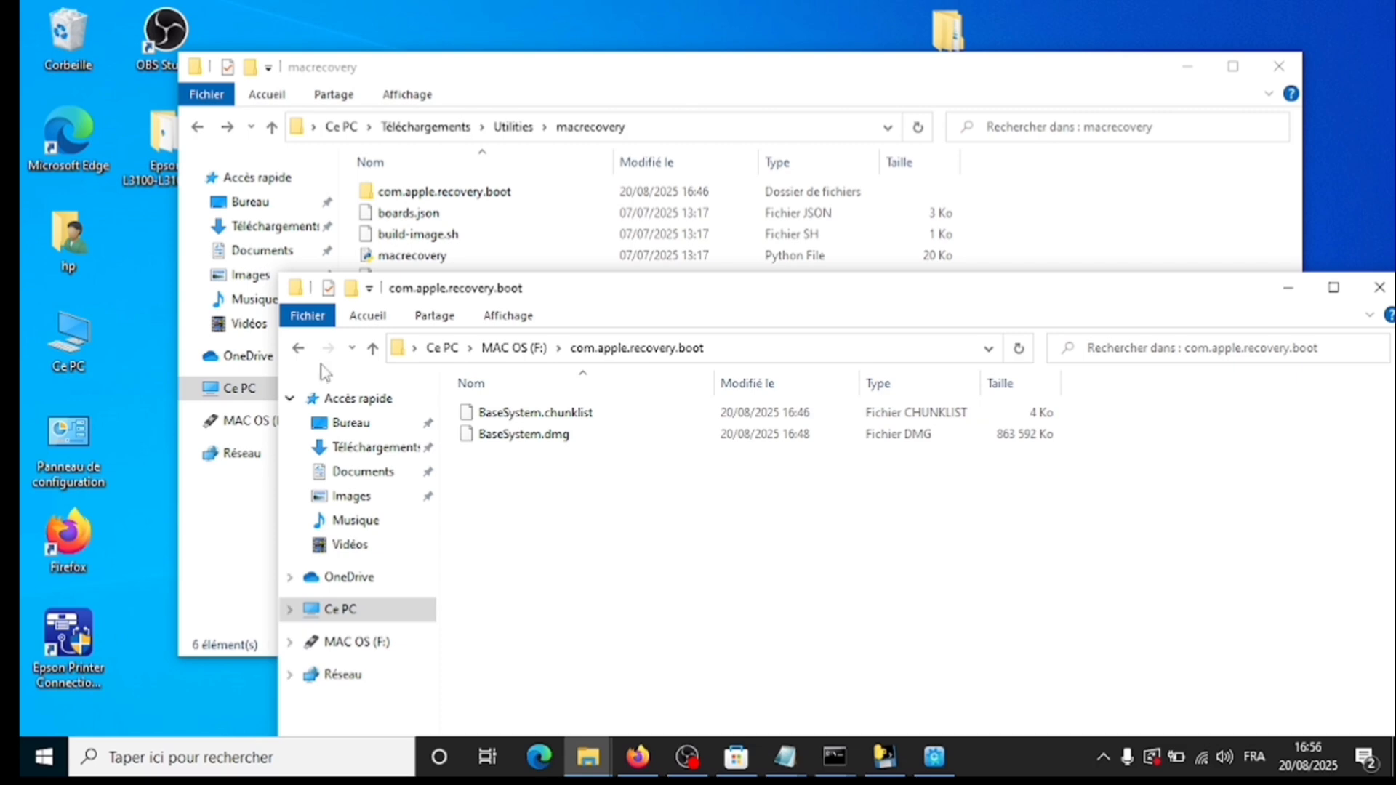
left_click(299, 349)
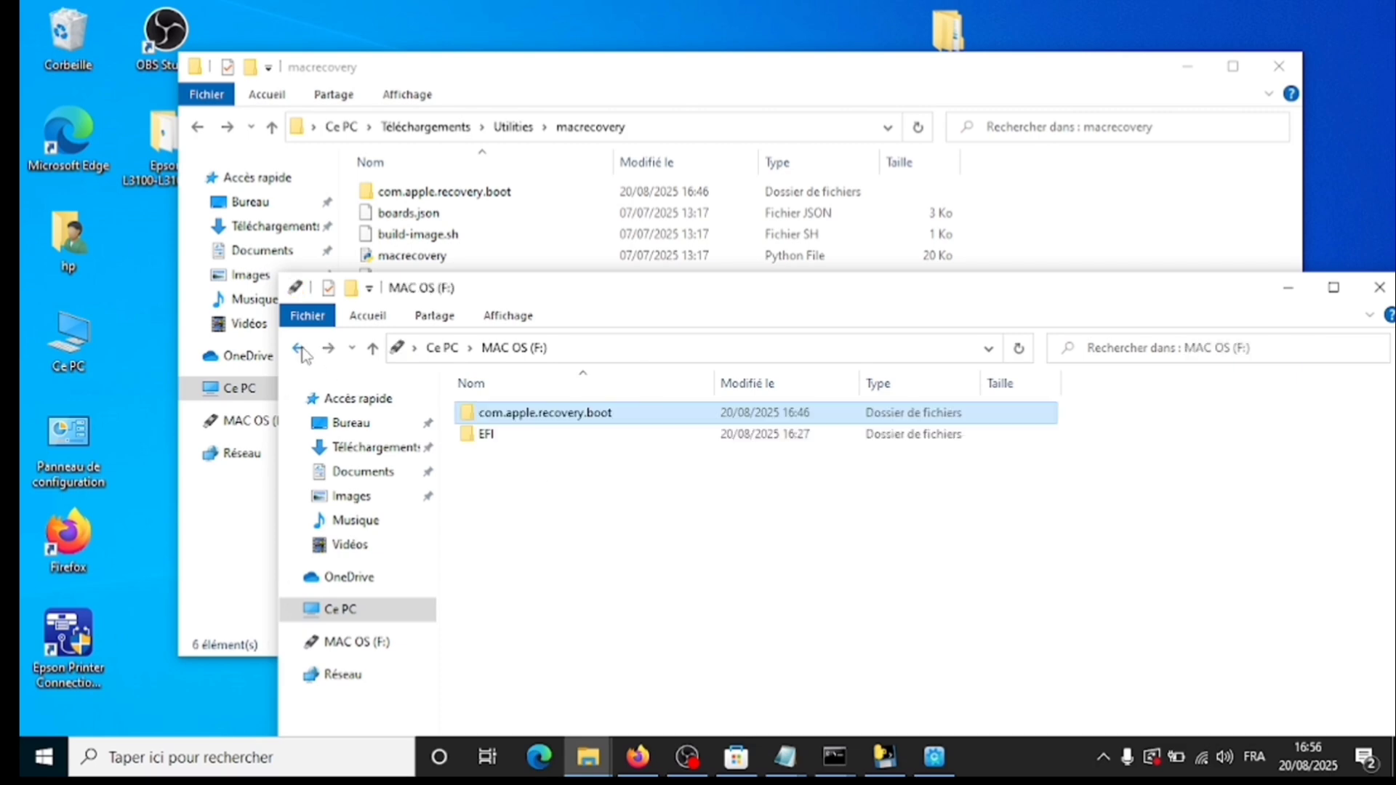
double_click(499, 434)
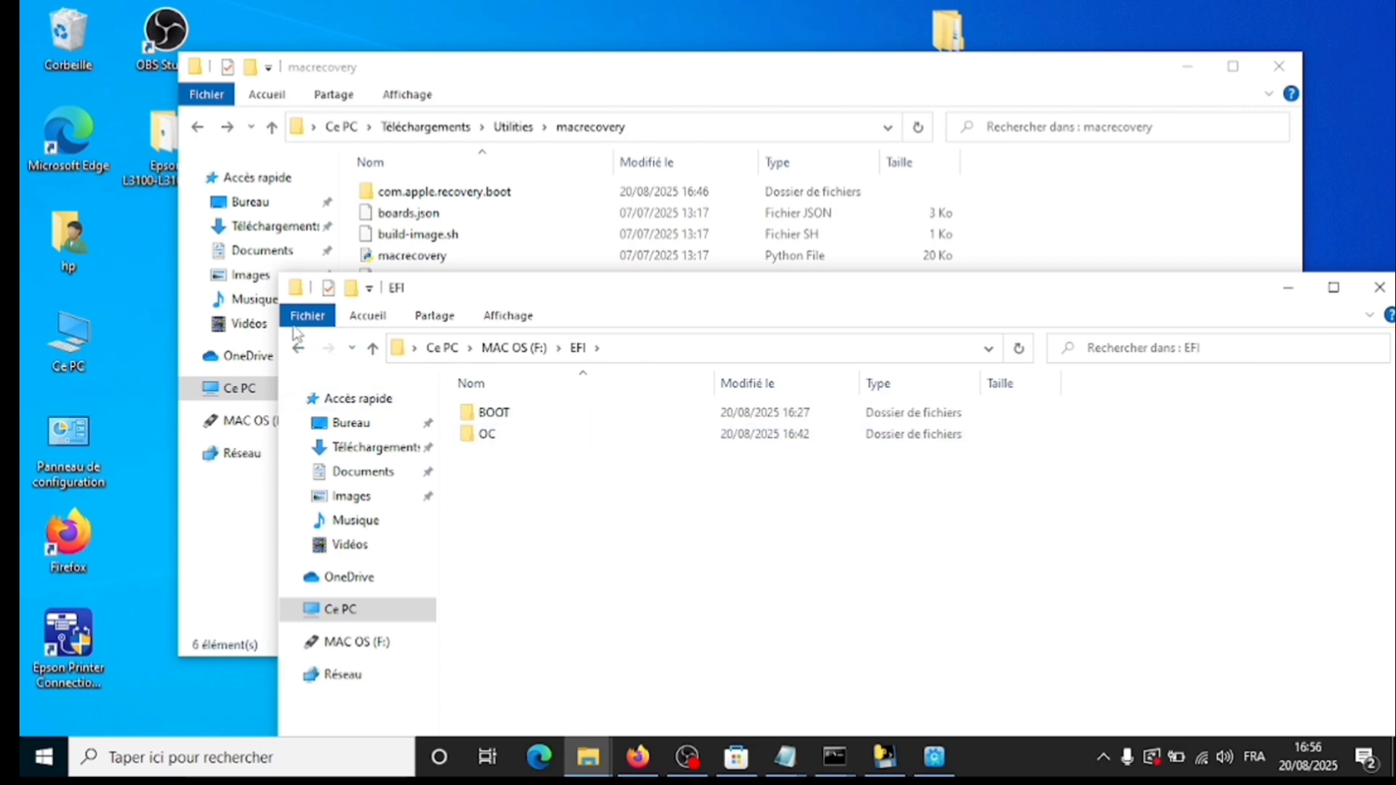
left_click(299, 349)
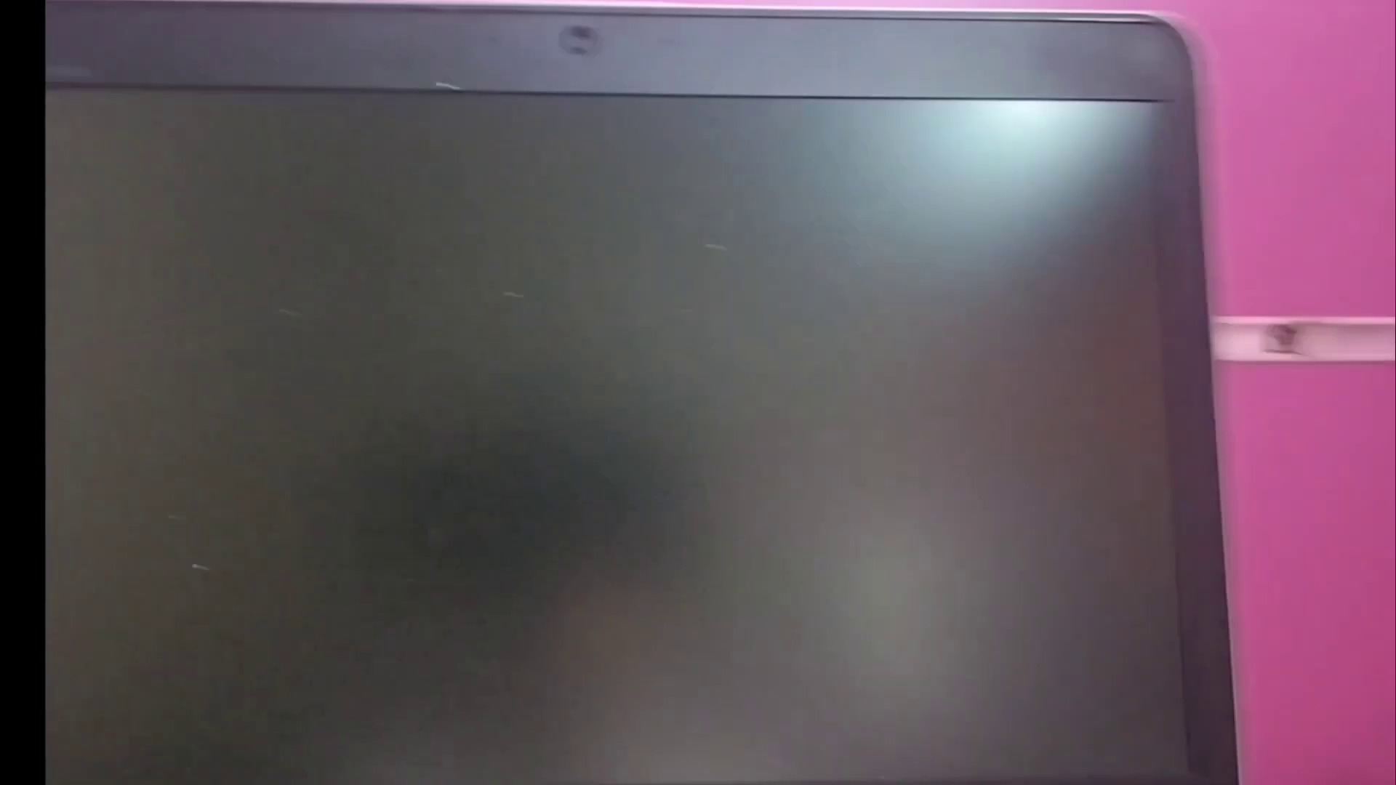
- Boot the HP laptop from the UEFI Philips USB device and start the macOS installer entry in the OpenCore picker
key("F9")
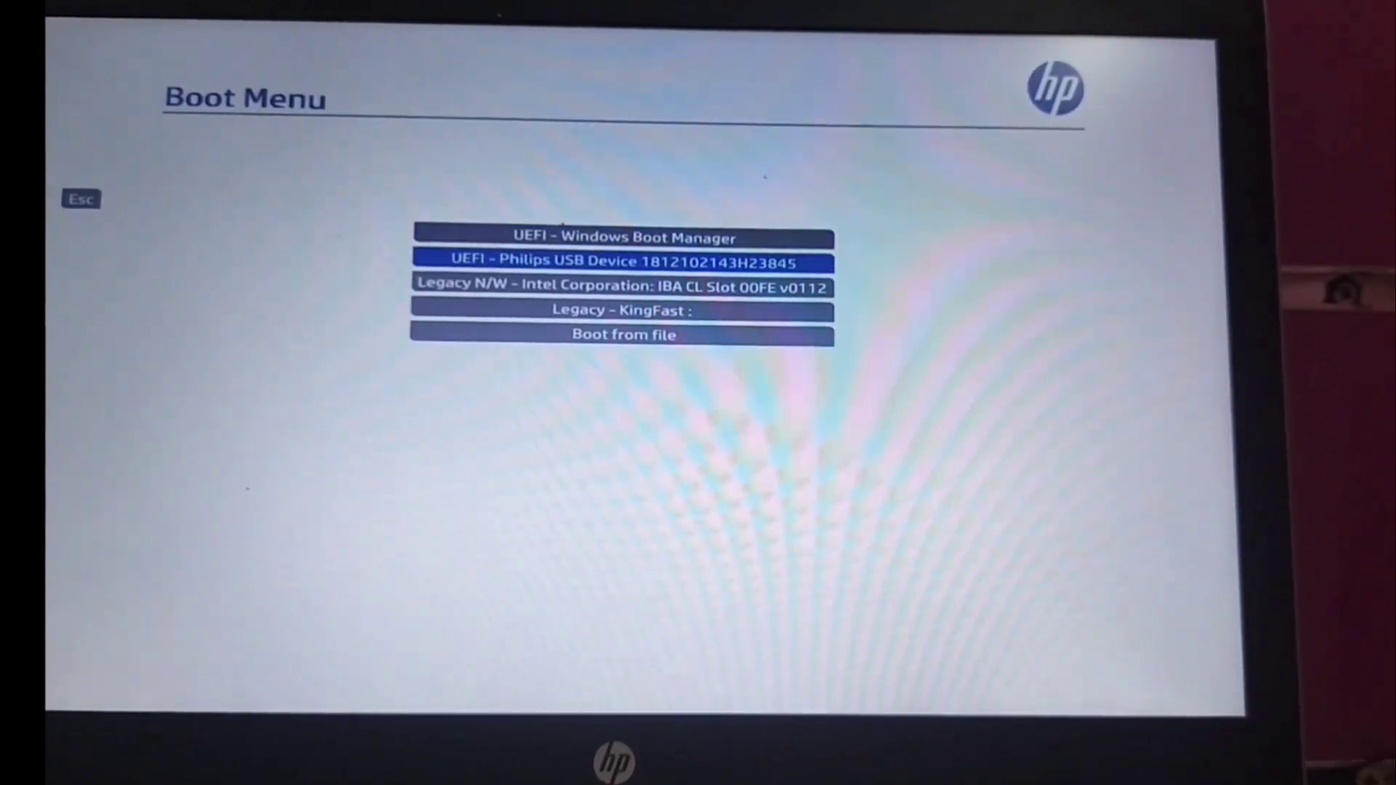
key("Return")
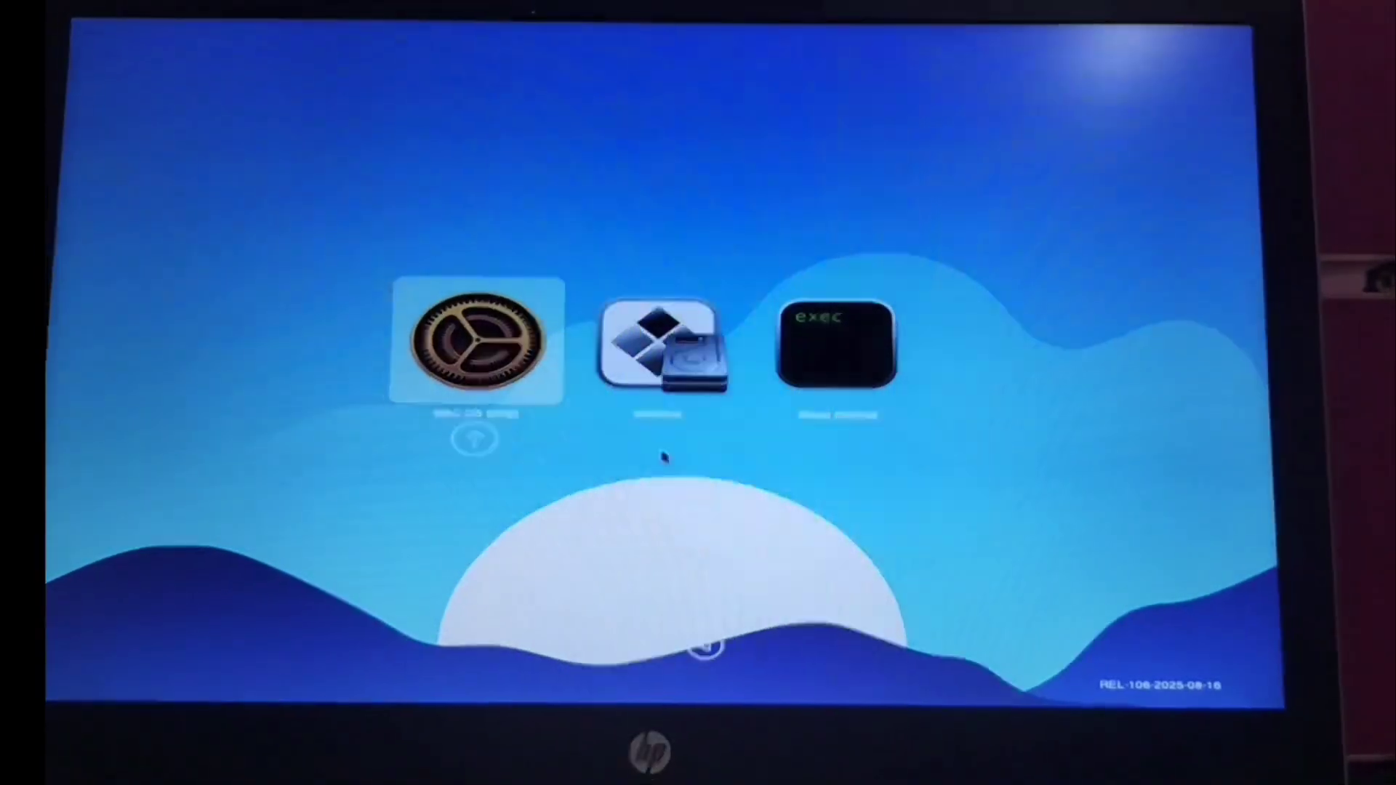
left_click(476, 442)
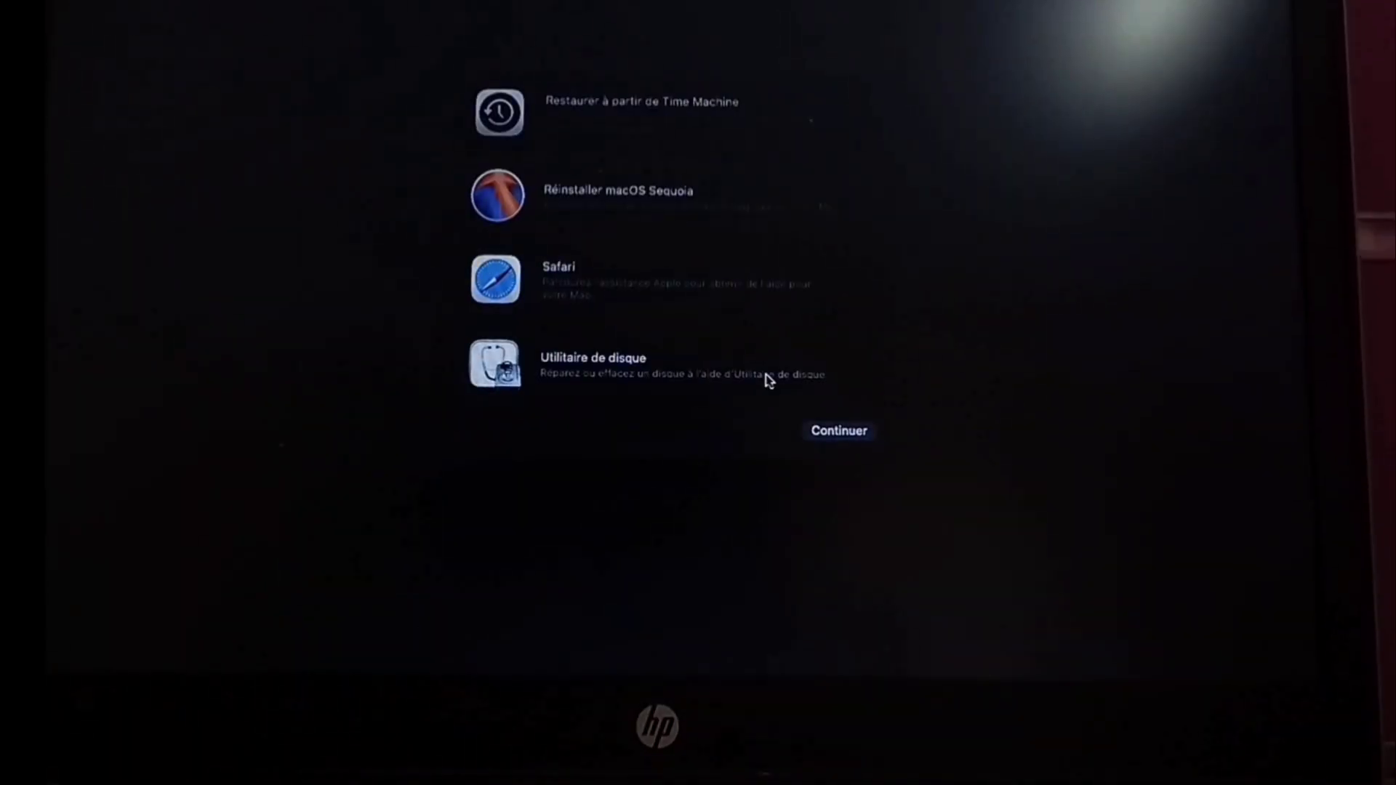
- Erase KingFast Media in Disk Utility as mac os ssd, with format APFS and scheme Table de partition GUID, and return to the recovery options
left_click(836, 435)
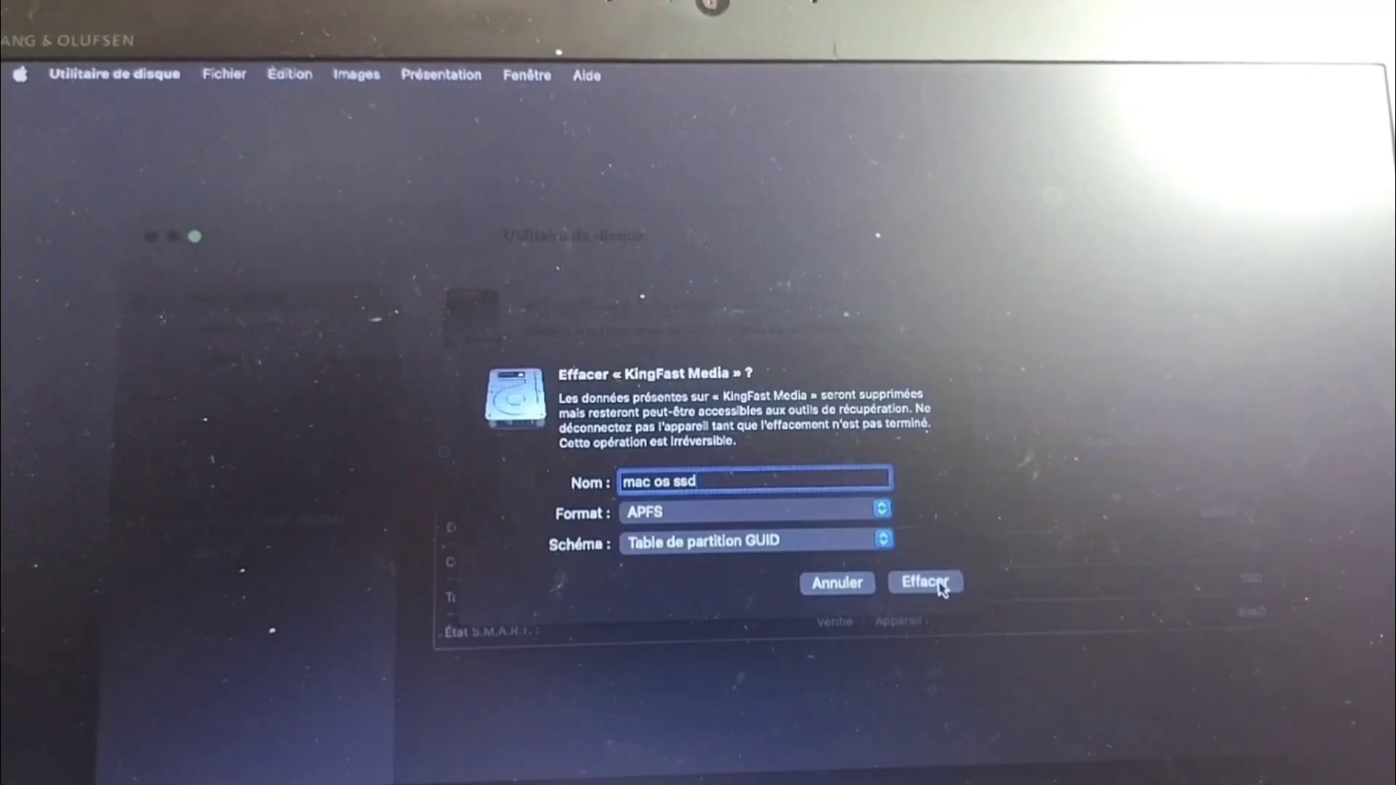
left_click(940, 585)
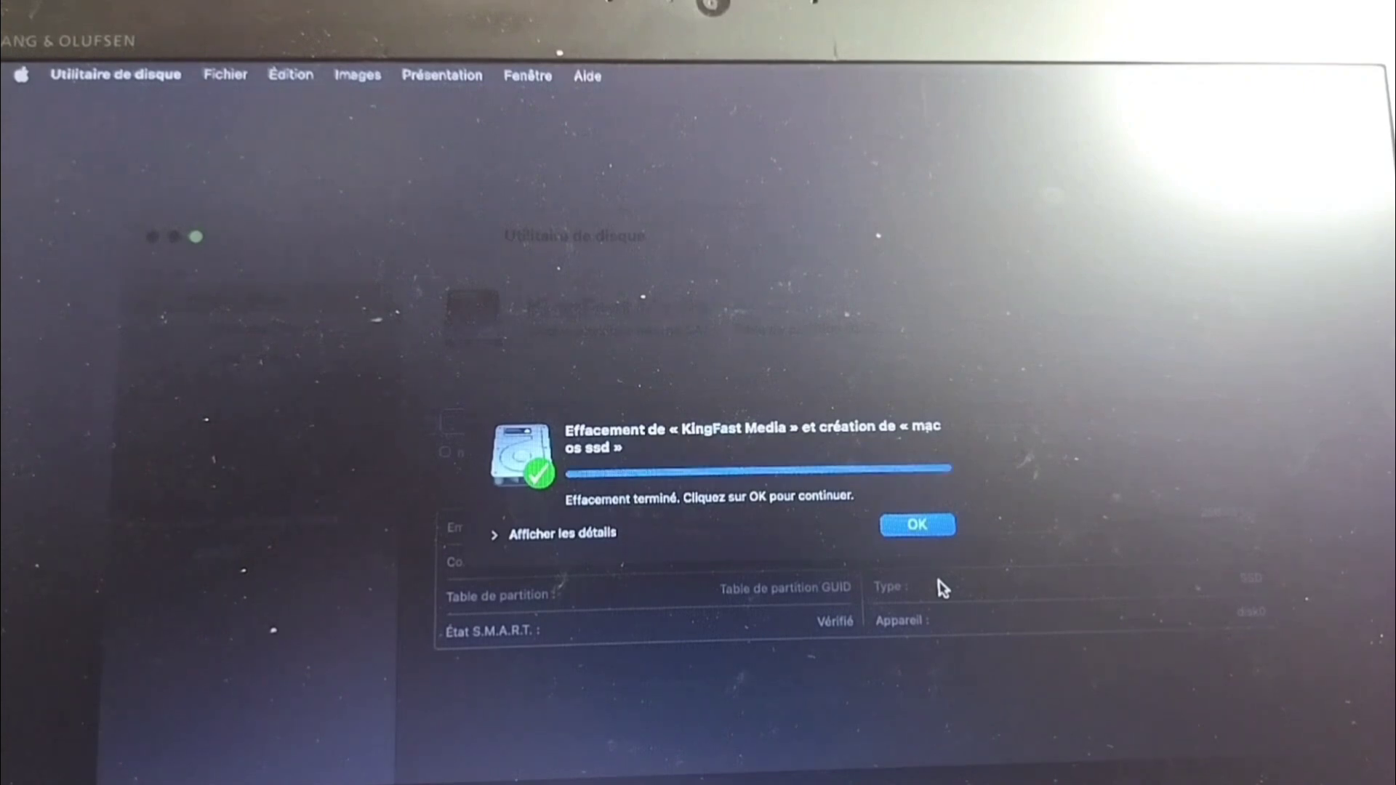
left_click(918, 526)
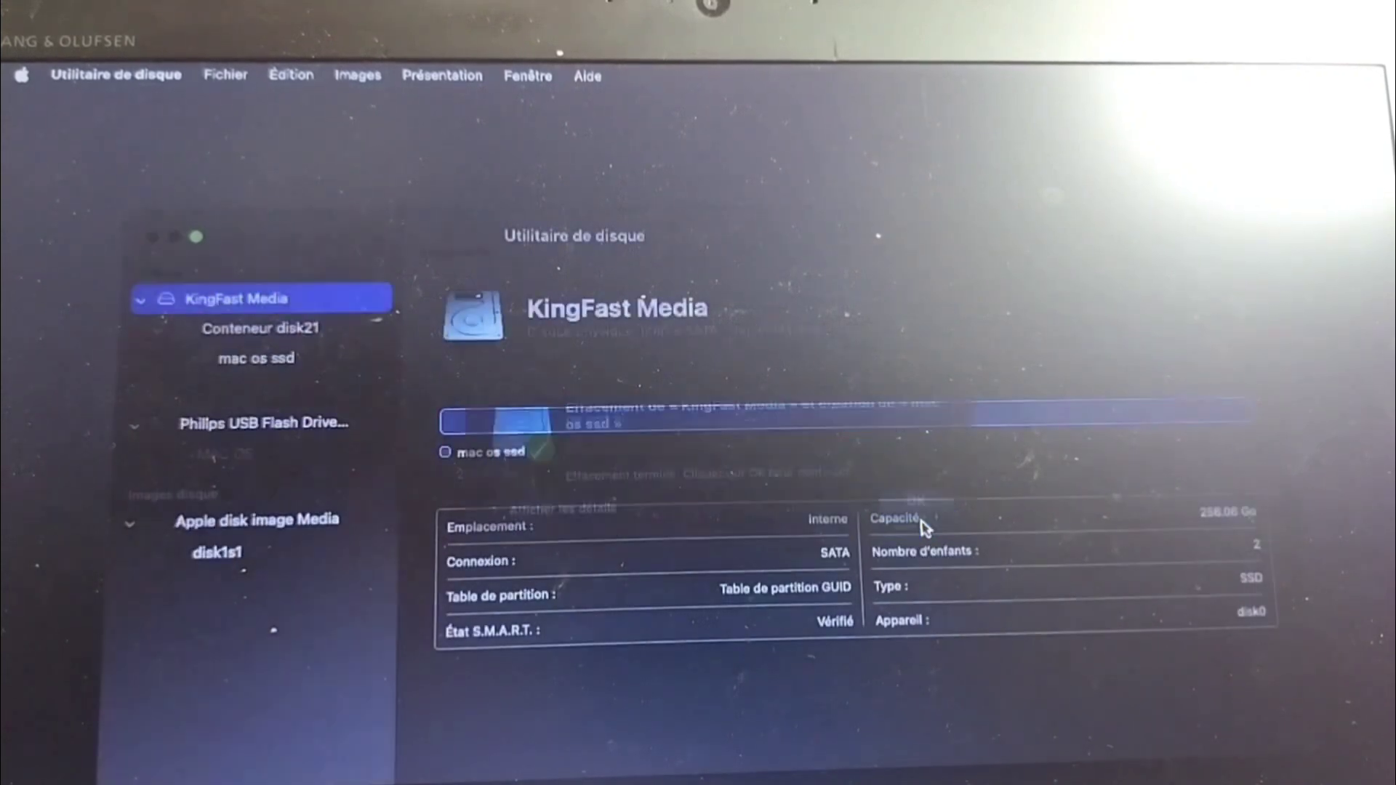
left_click(151, 237)
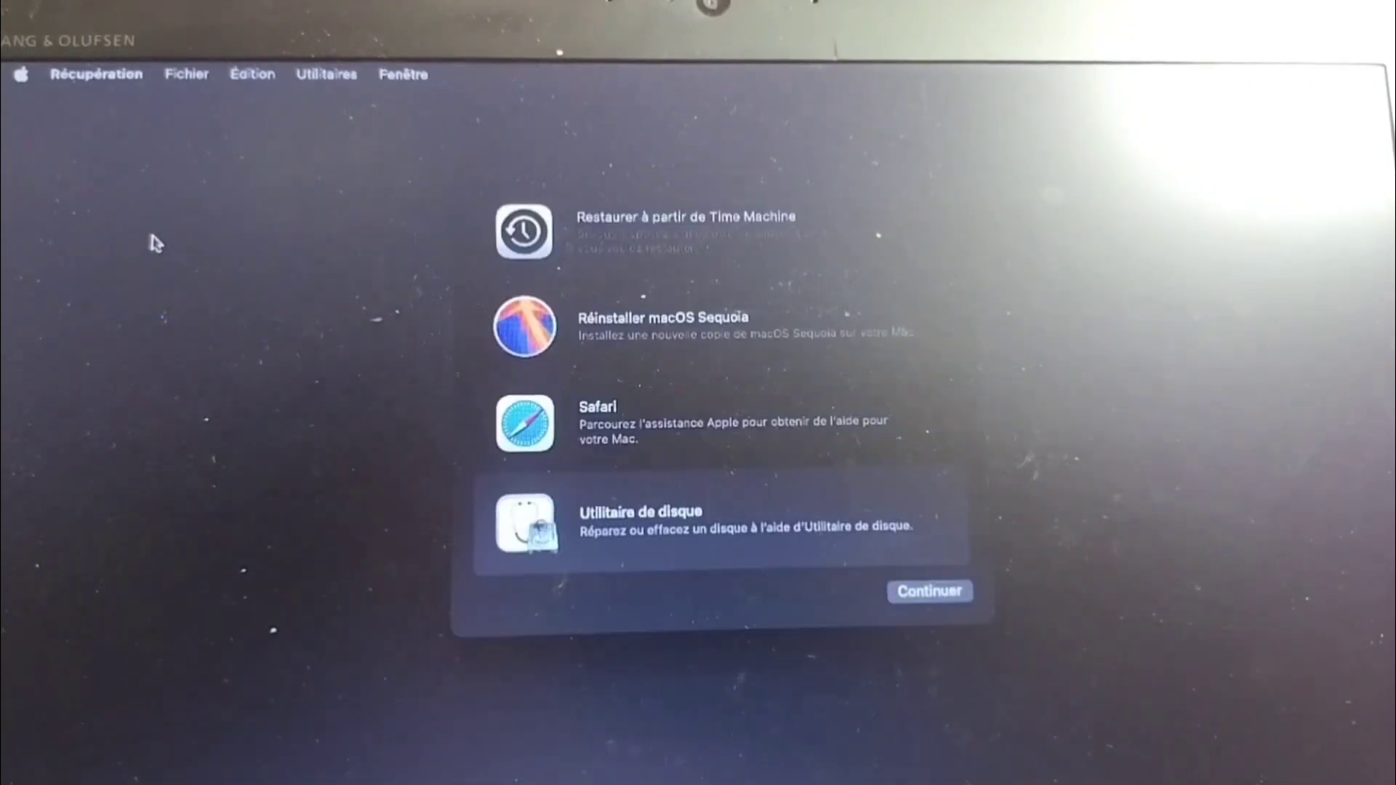
- Launch Réinstaller macOS Sequoia from the recovery options and continue past the installer's welcome screen
left_click(615, 342)
left_click(928, 591)
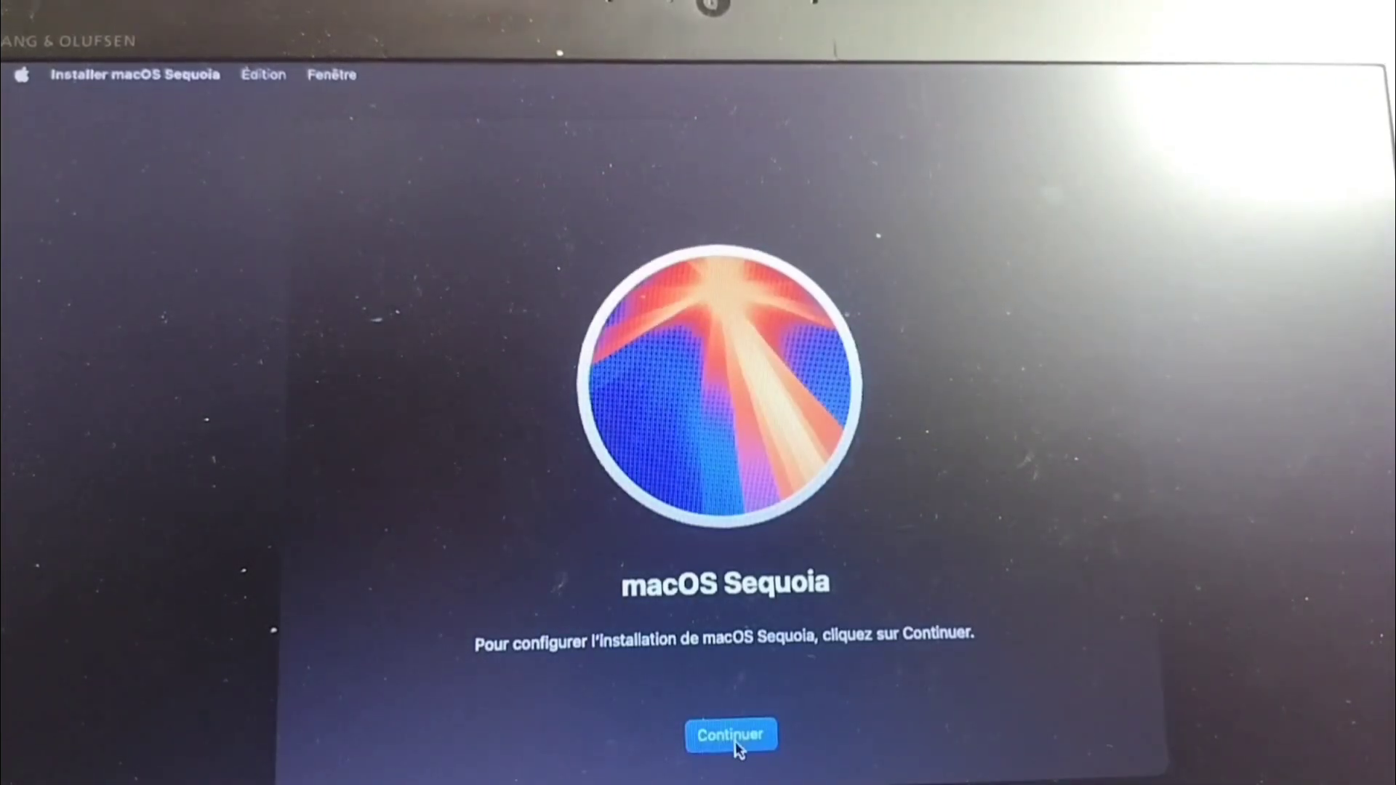
left_click(733, 738)
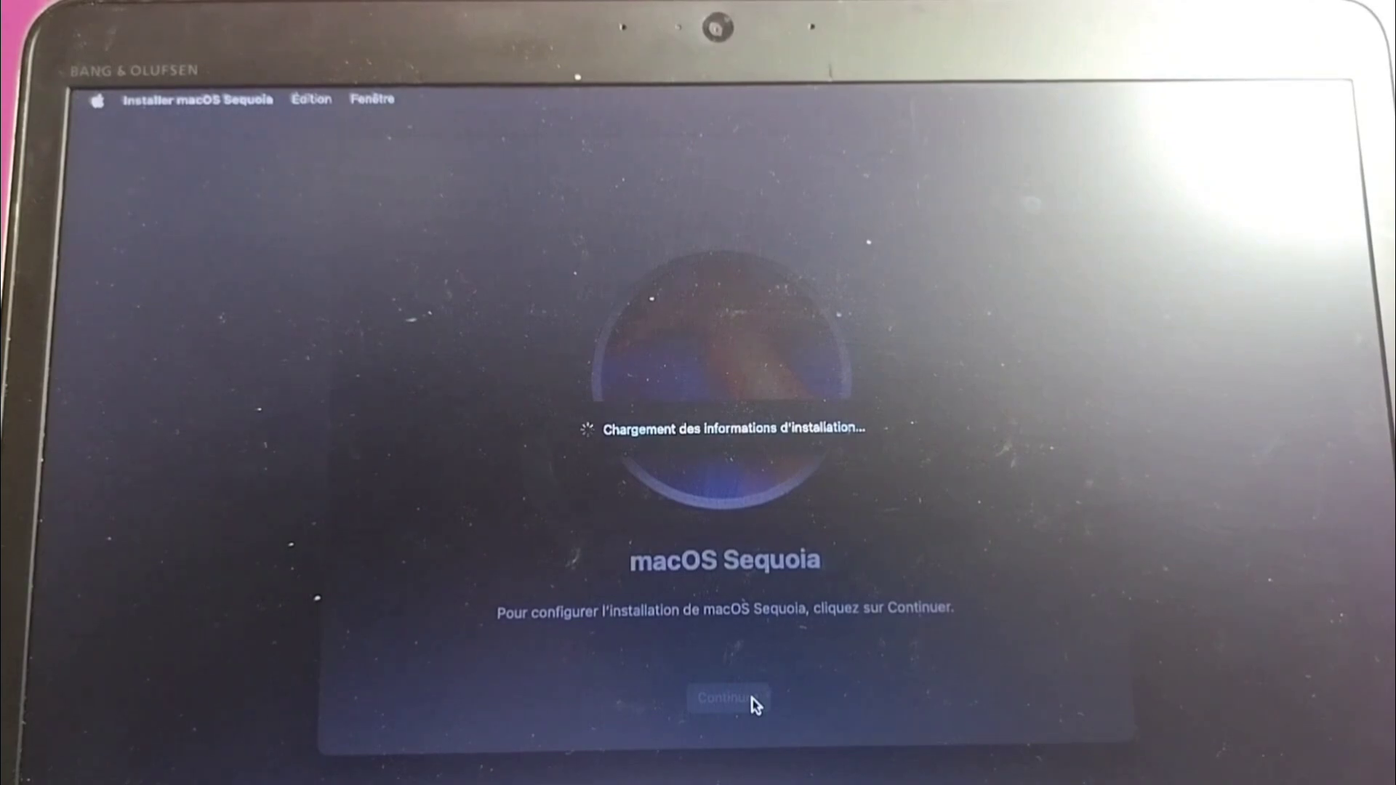